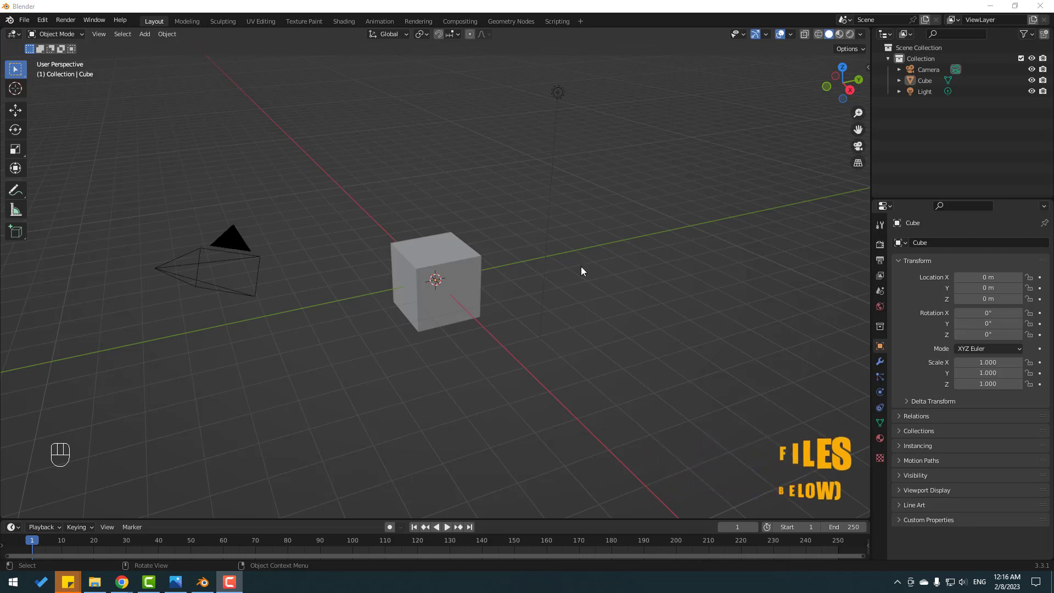
- Box-select the default camera, cube and light in the Outliner and delete them
drag(918, 122, 932, 68)
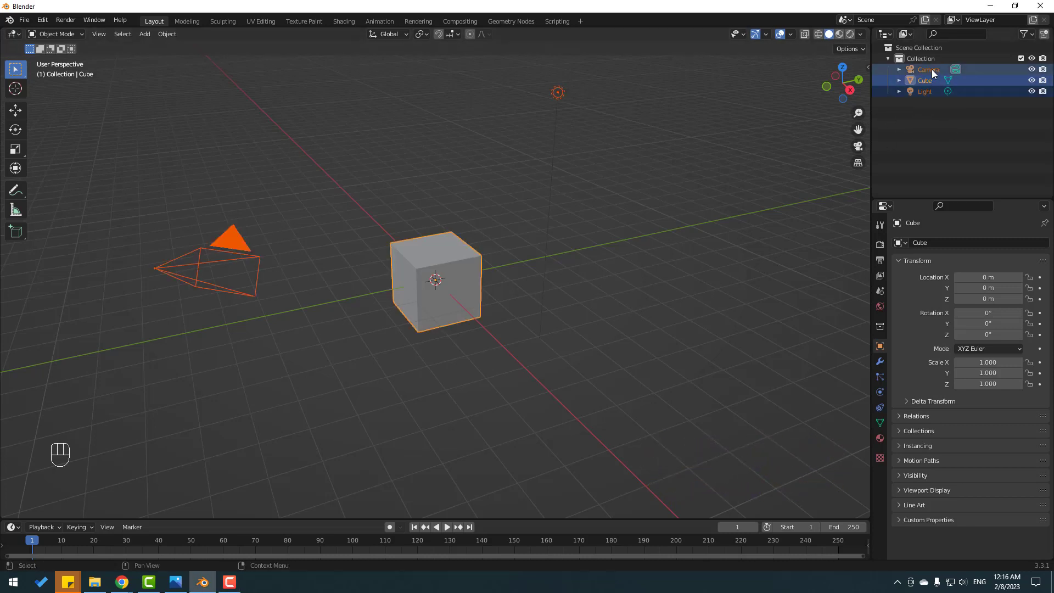
key(Delete)
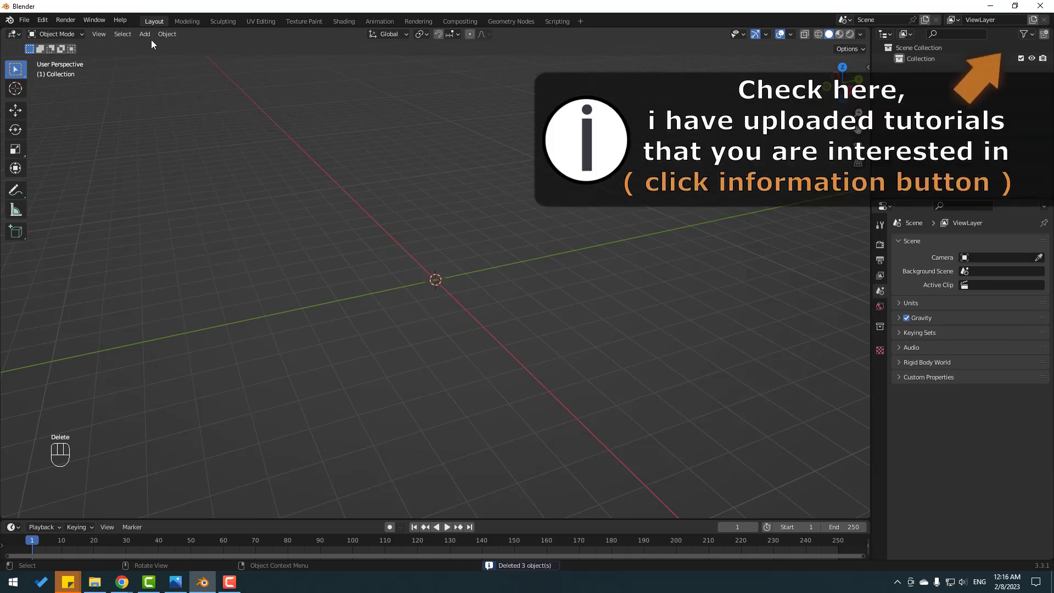
- Add a plane at the origin and switch it into Edit Mode
click(145, 34)
mouse_move(146, 45)
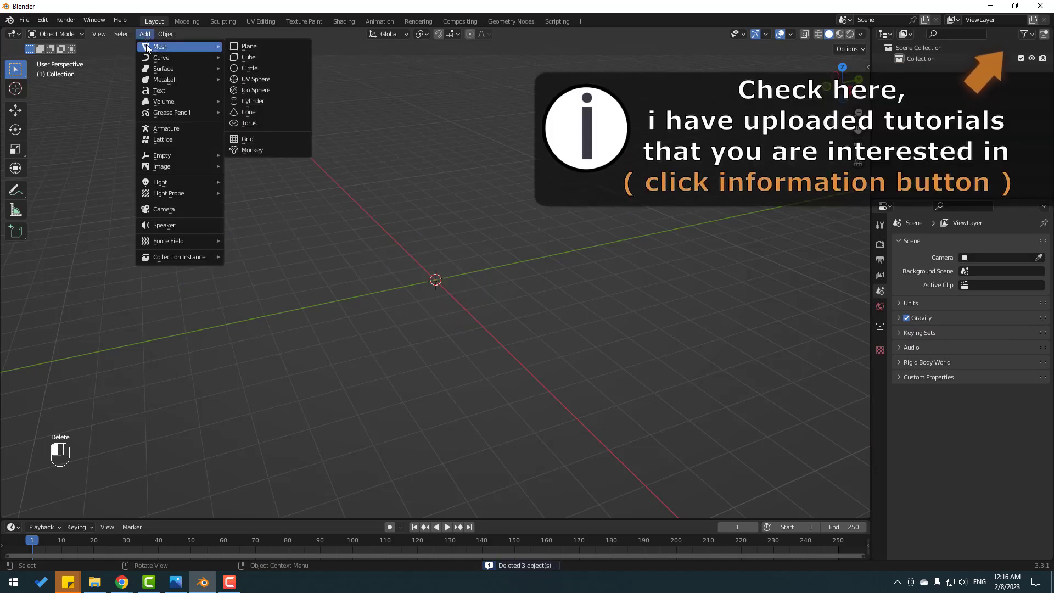
click(257, 46)
middle_drag(325, 249, 374, 278)
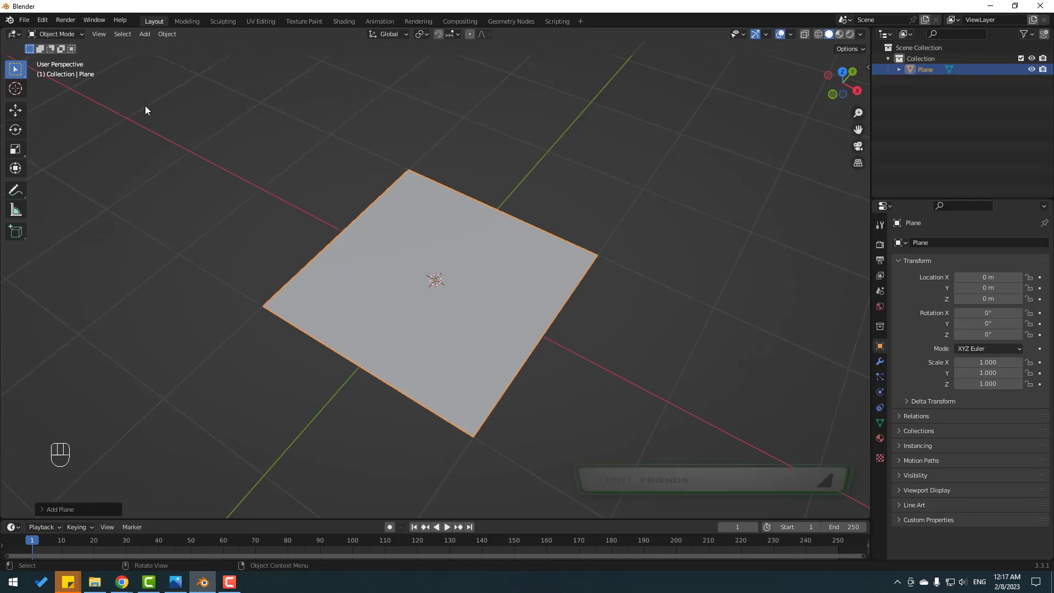
click(54, 34)
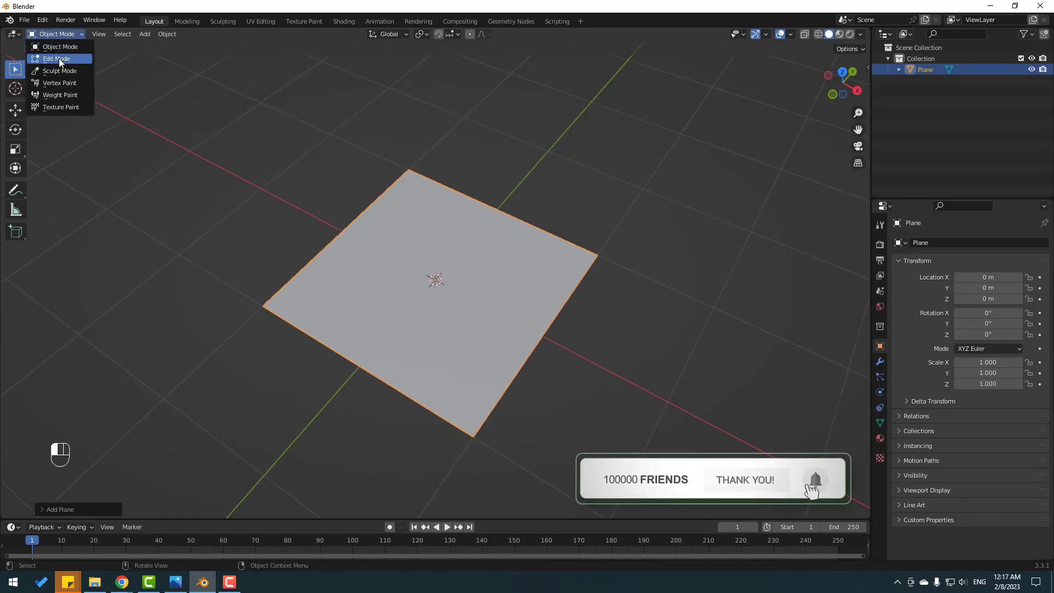
click(62, 58)
middle_drag(341, 227, 340, 288)
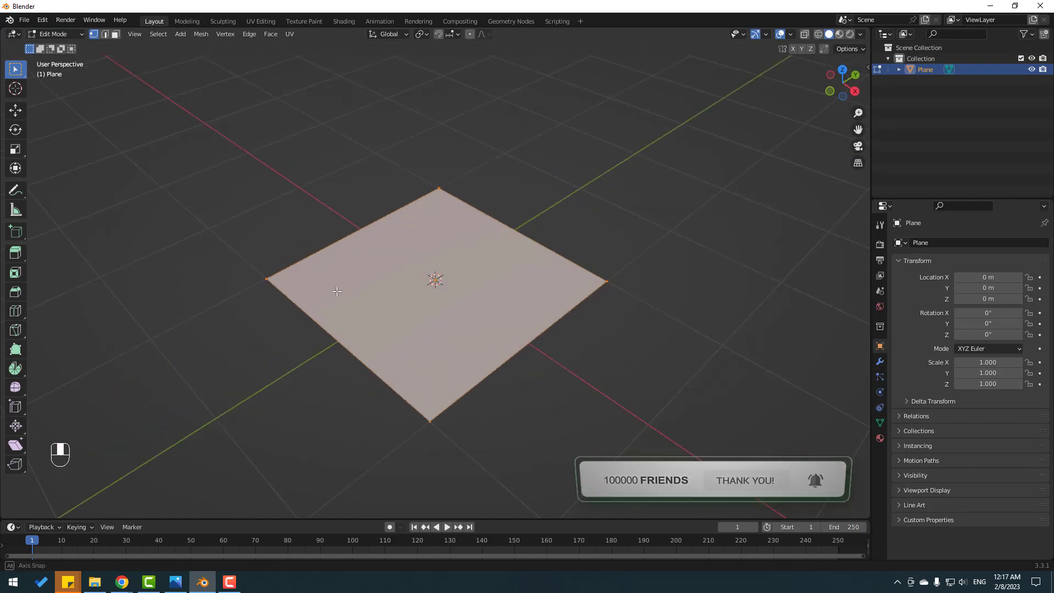
- Pull one plane edge outward along Y into a rectangle, then select all
click(16, 112)
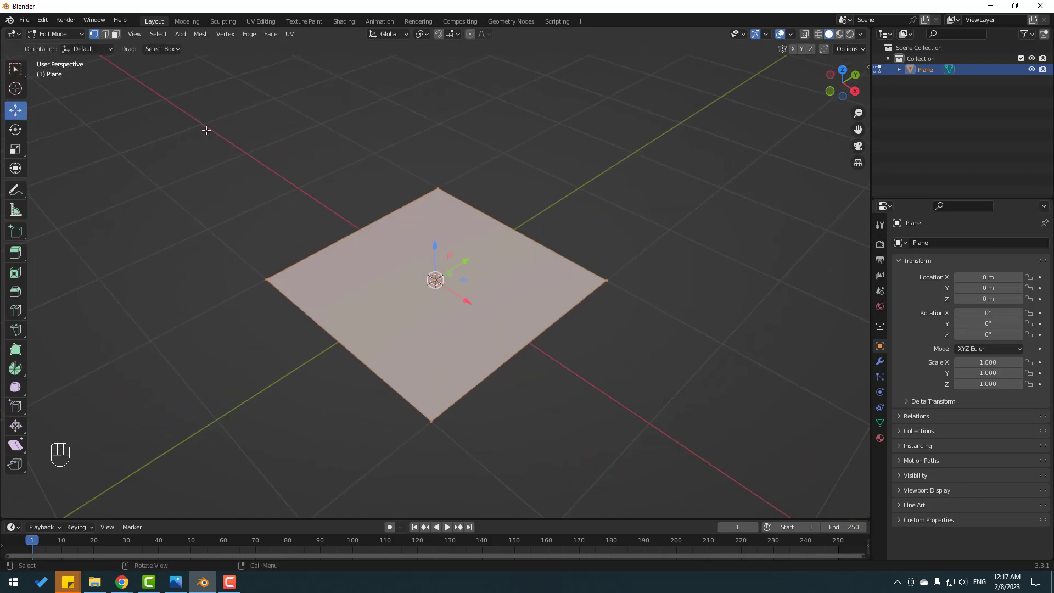
click(104, 34)
click(536, 227)
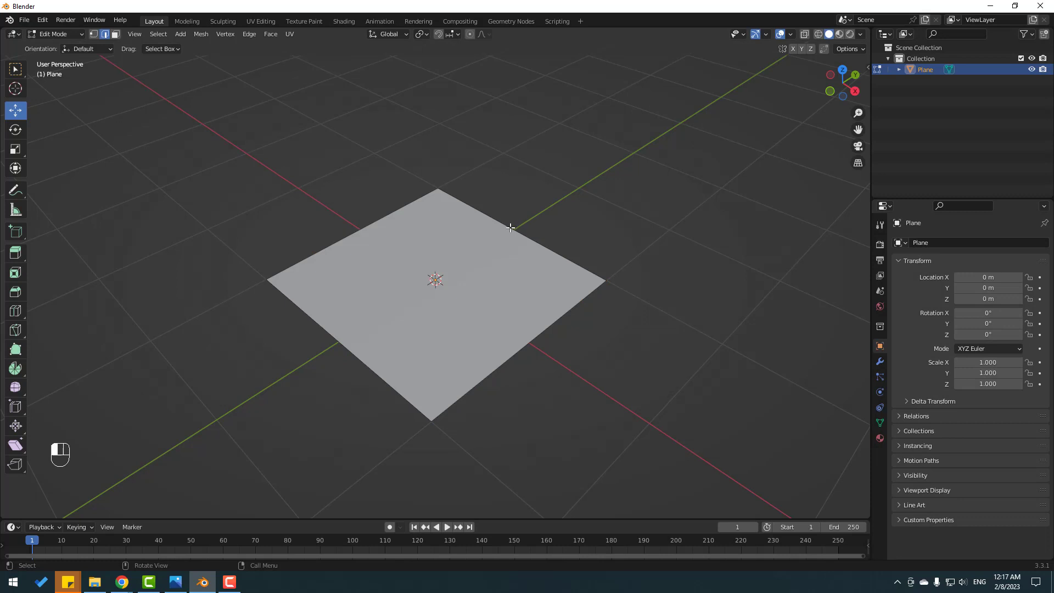
click(511, 227)
drag(544, 211, 565, 195)
middle_drag(362, 211, 348, 208)
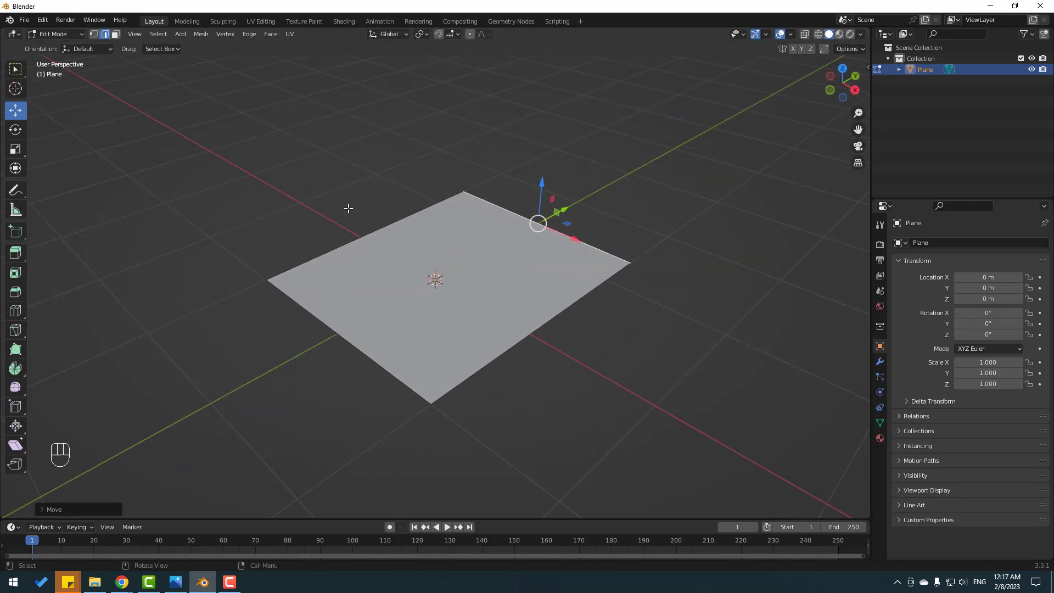
click(255, 180)
key(a)
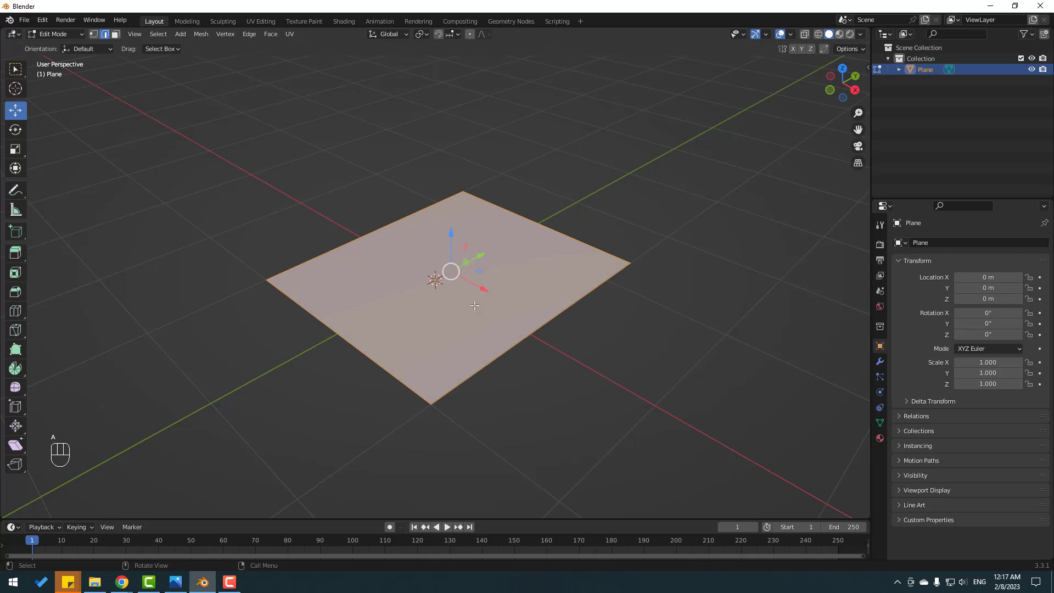
- Extrude the plane's face upward into a thin slab
click(22, 251)
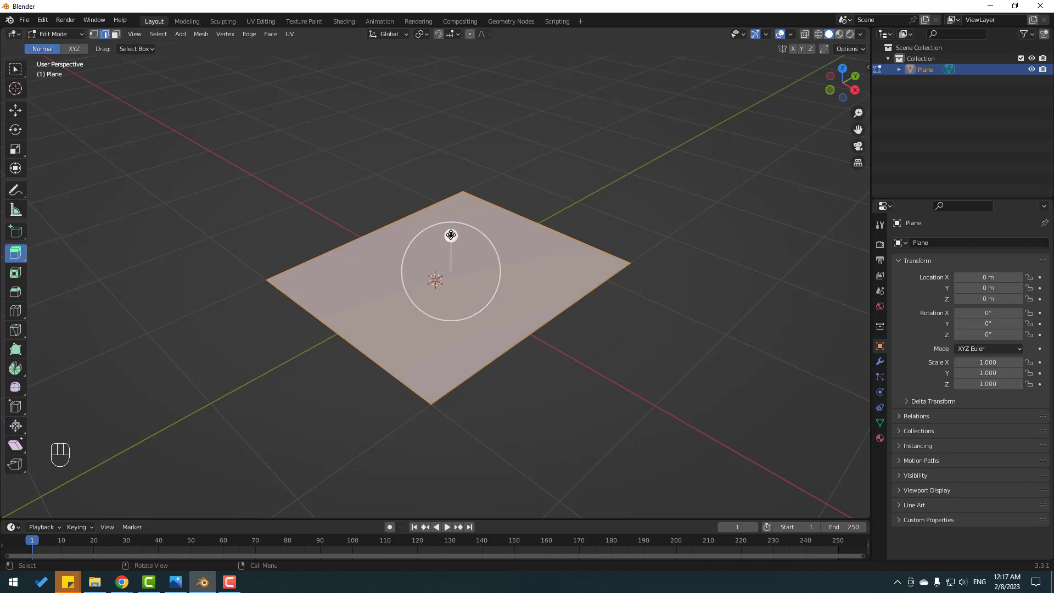
drag(450, 235, 447, 221)
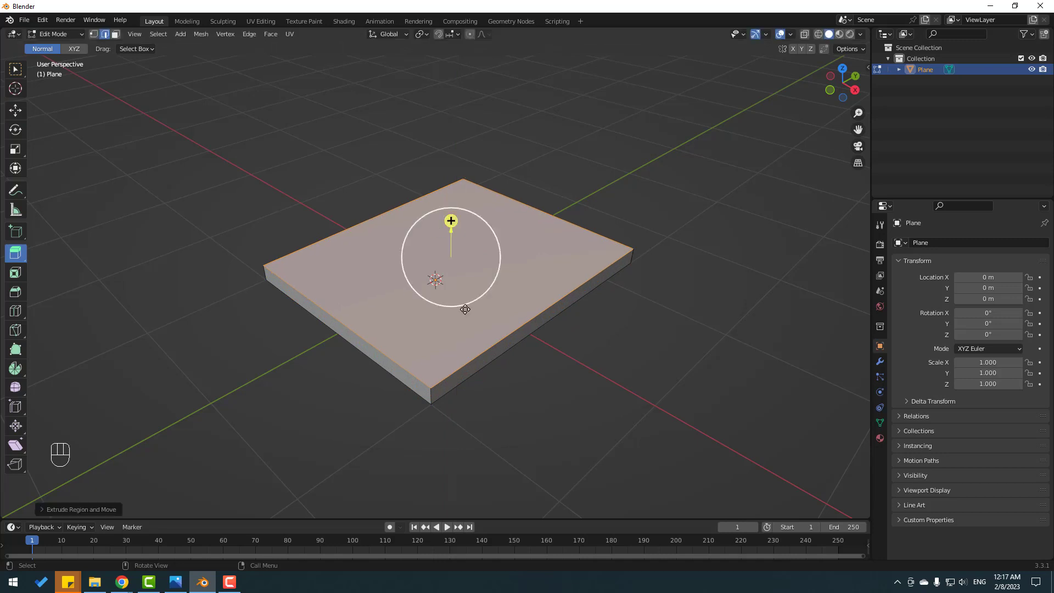
middle_drag(464, 306, 443, 309)
scroll(444, 309, down, 3)
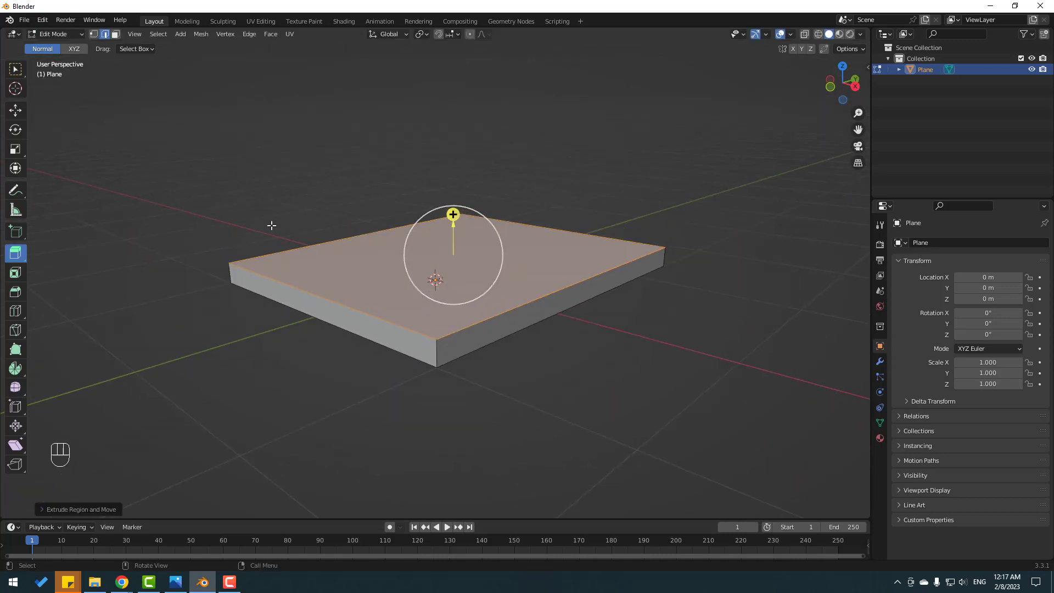
- Rotate the whole slab 90° around X so it stands upright
click(16, 113)
click(305, 191)
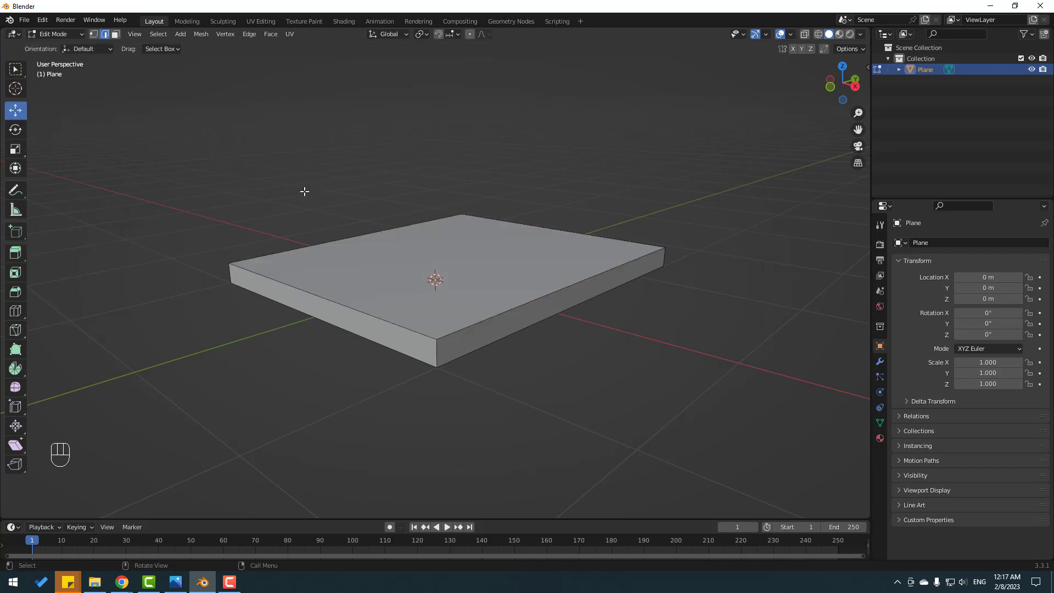
key(a)
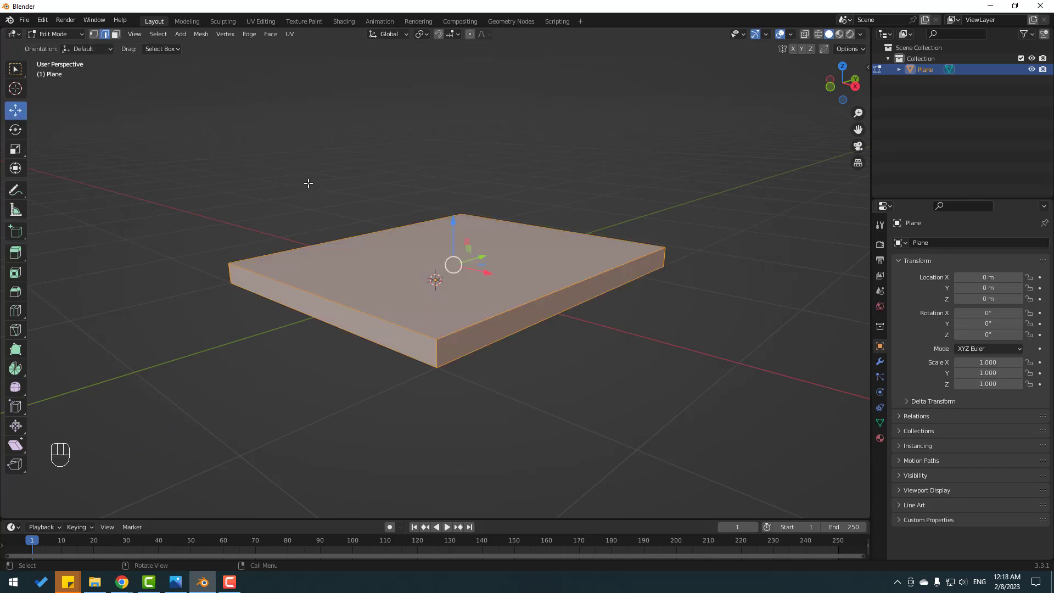
middle_drag(106, 152, 216, 215)
key(r)
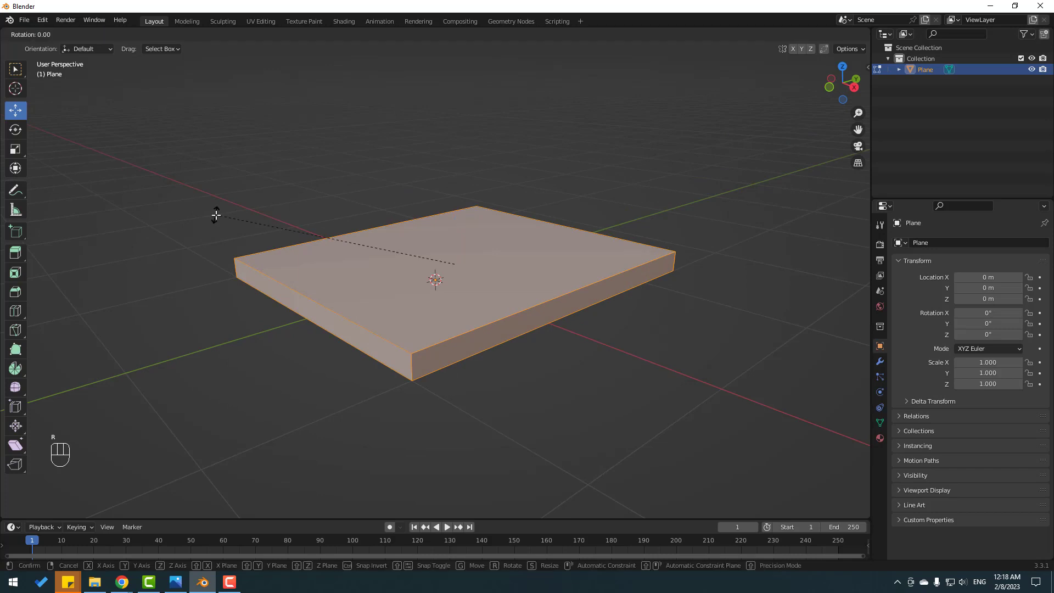
scroll(407, 277, down, 1)
text(x)
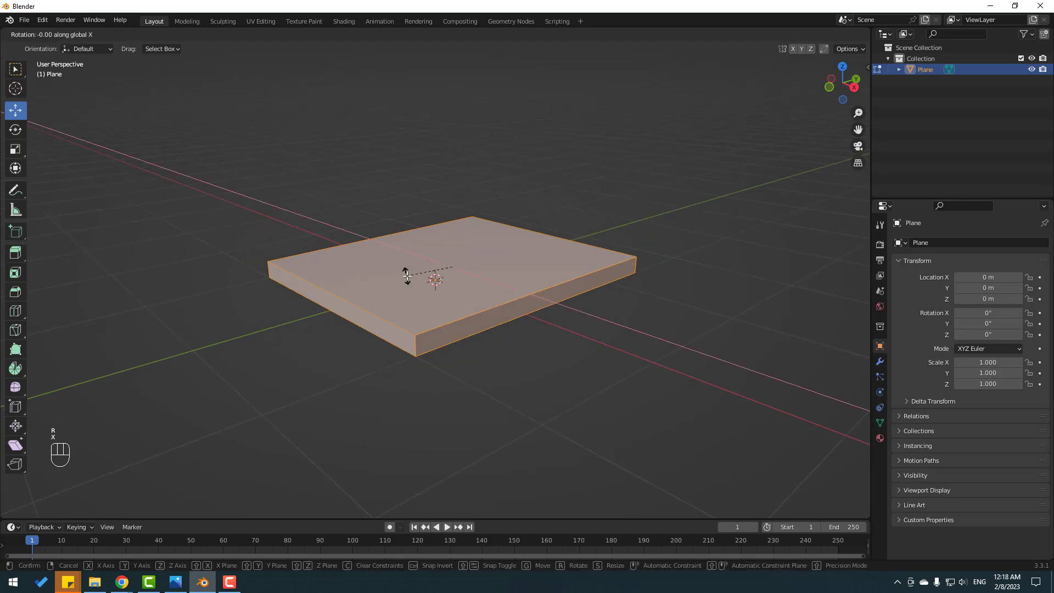
text(90)
key(Return)
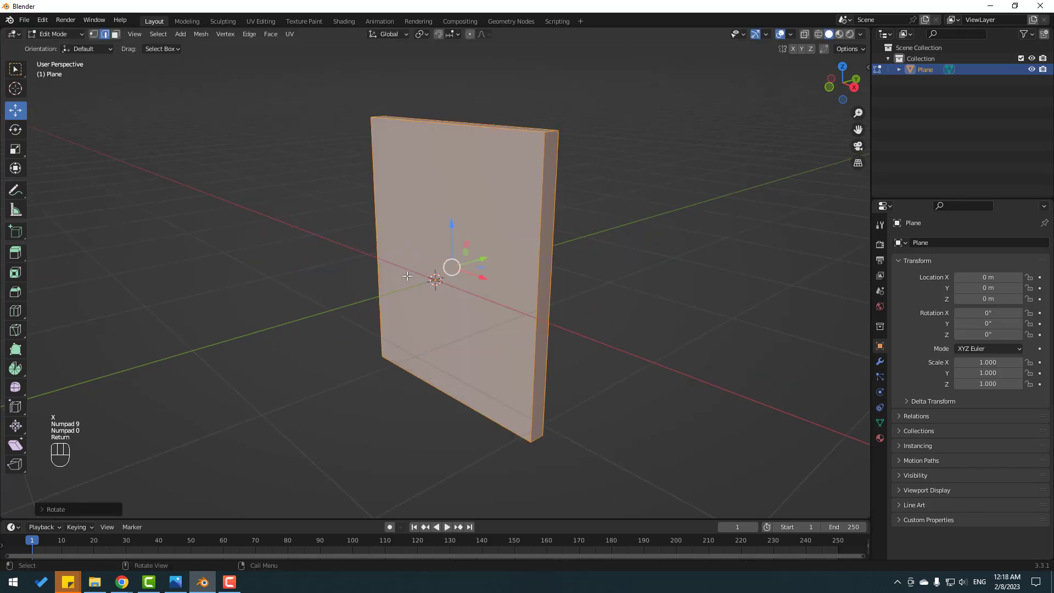
- Raise the upright slab along Z so it sits above the grid
middle_drag(292, 229, 280, 244)
click(281, 244)
key(a)
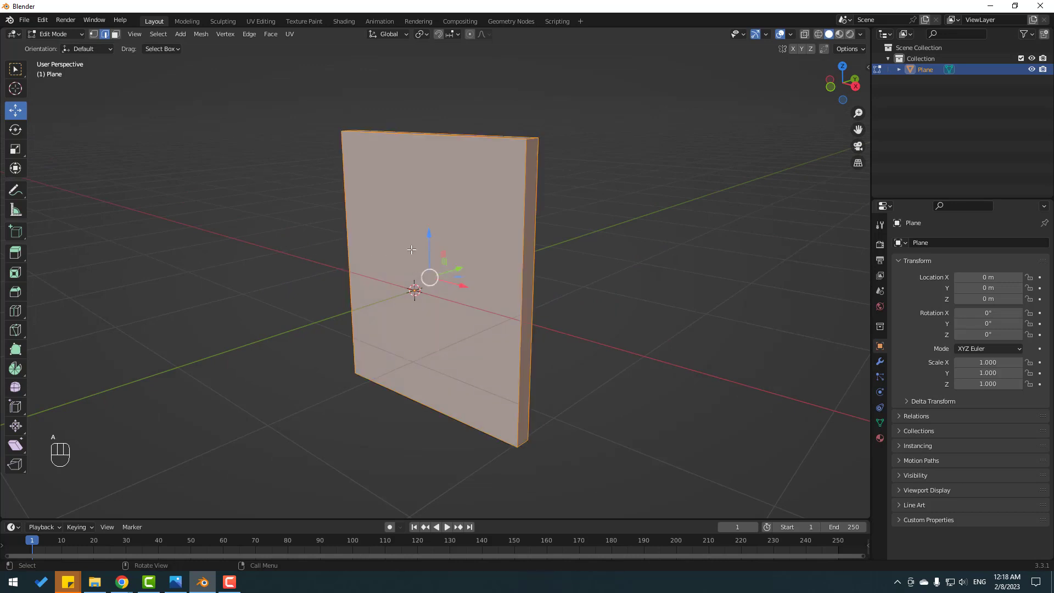
drag(430, 231, 428, 88)
middle_drag(308, 296, 195, 236)
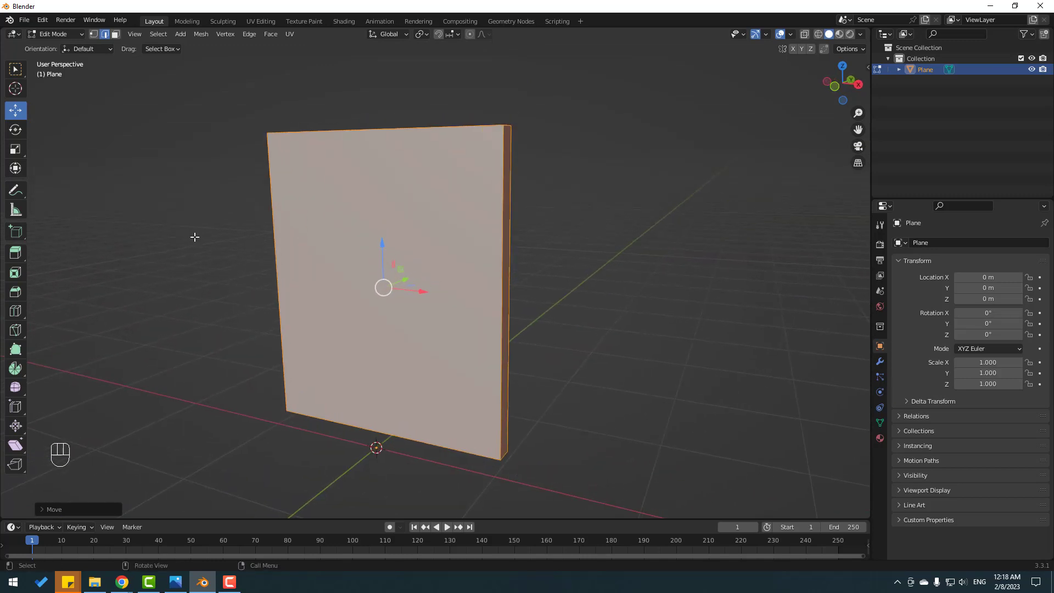
- Lower the slab's two top corner vertices by about 0.15 m
click(91, 34)
middle_drag(198, 194, 207, 200)
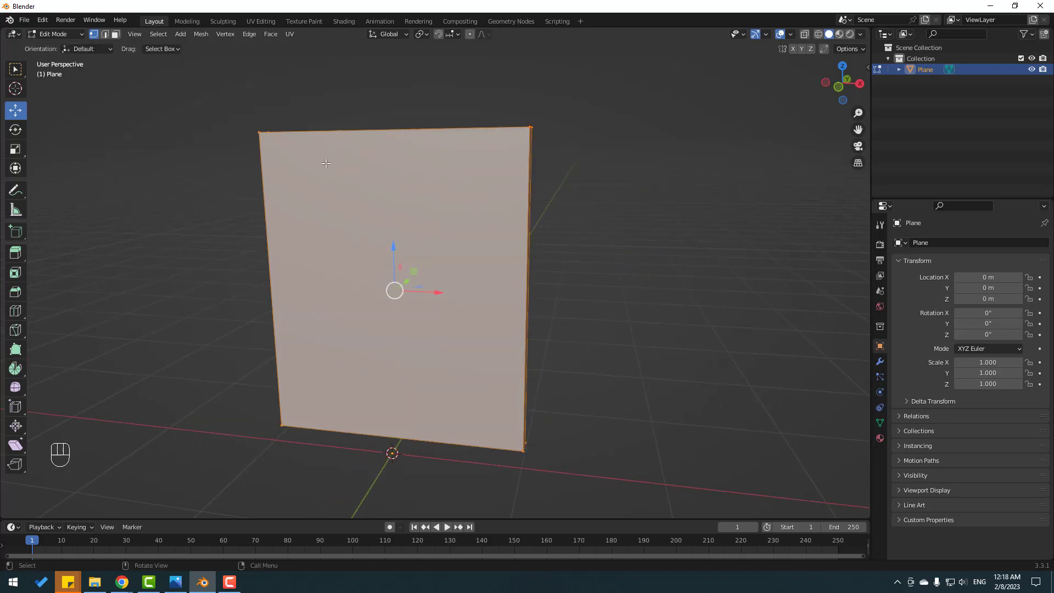
drag(193, 97, 287, 133)
middle_drag(505, 132, 384, 98)
shift+click(522, 144)
drag(382, 94, 381, 121)
click(630, 166)
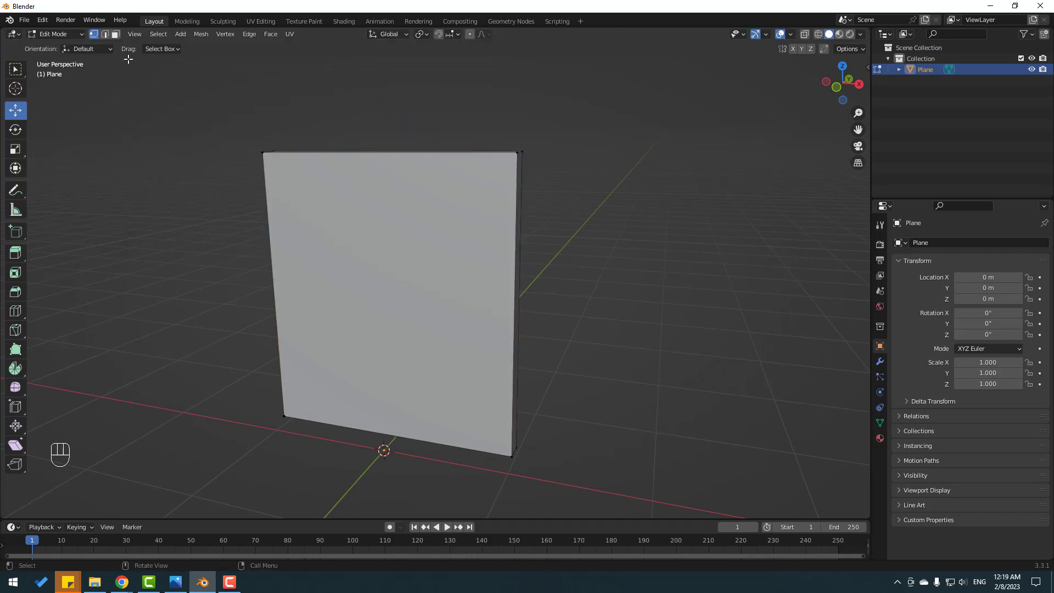
- Select the slab's corner edges in edge select mode
click(105, 35)
middle_drag(285, 264, 388, 272)
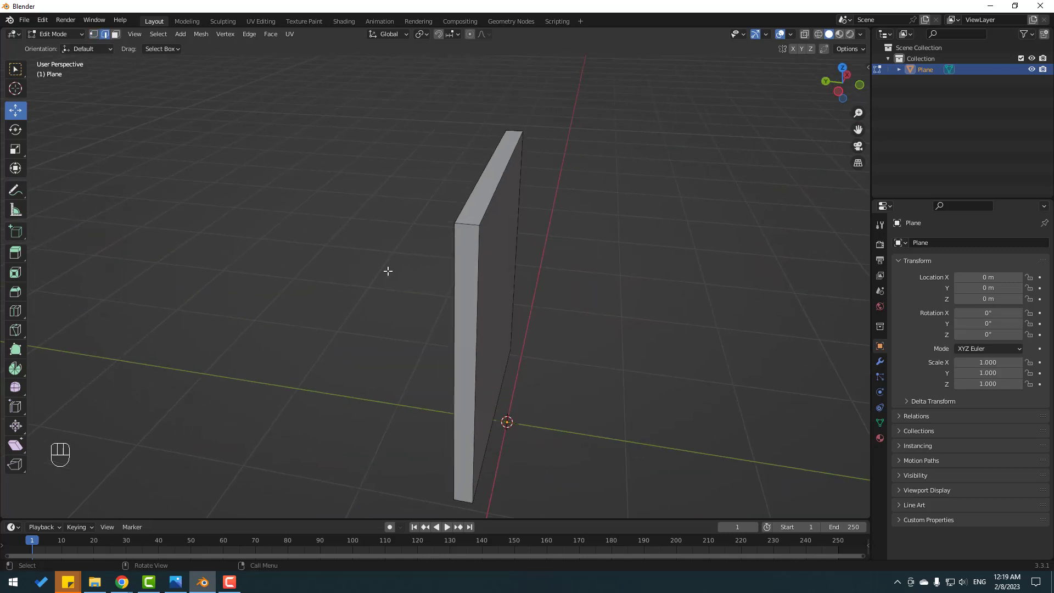
middle_drag(678, 264, 447, 247)
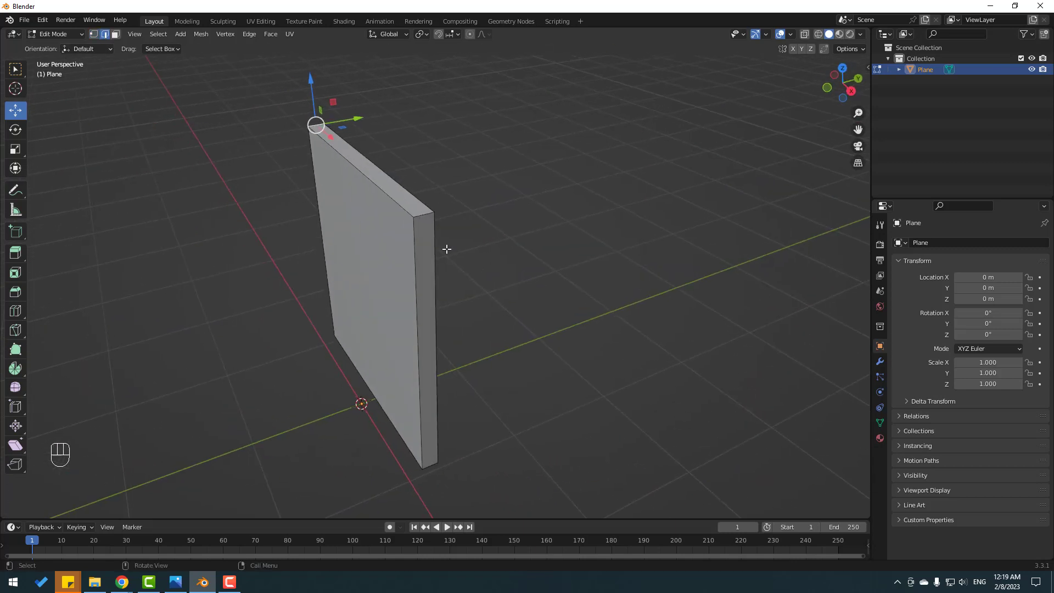
middle_drag(445, 294, 337, 320)
shift+click(450, 328)
shift+click(339, 304)
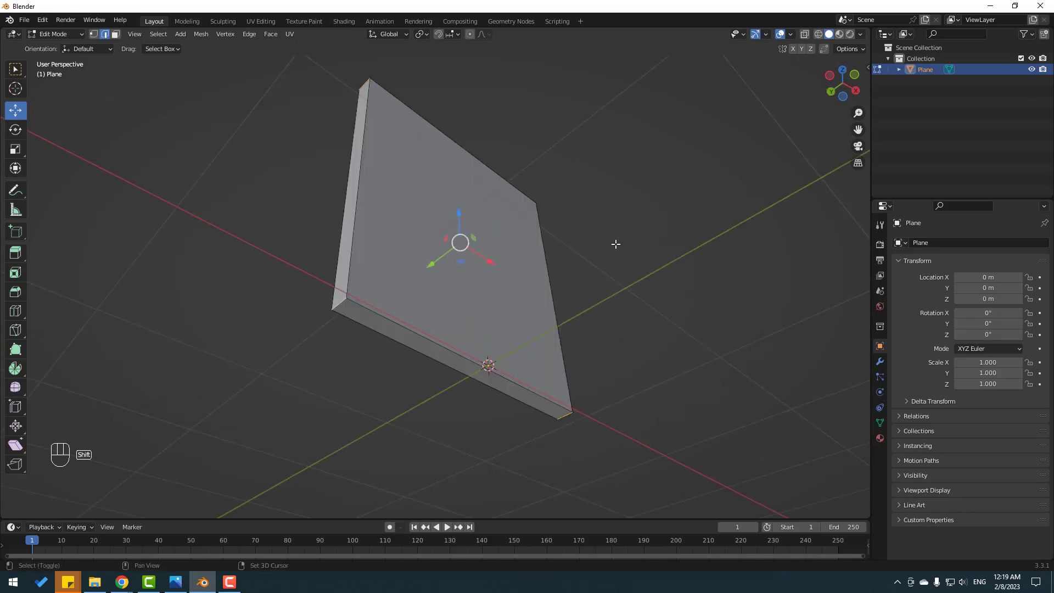
middle_drag(616, 242, 505, 315)
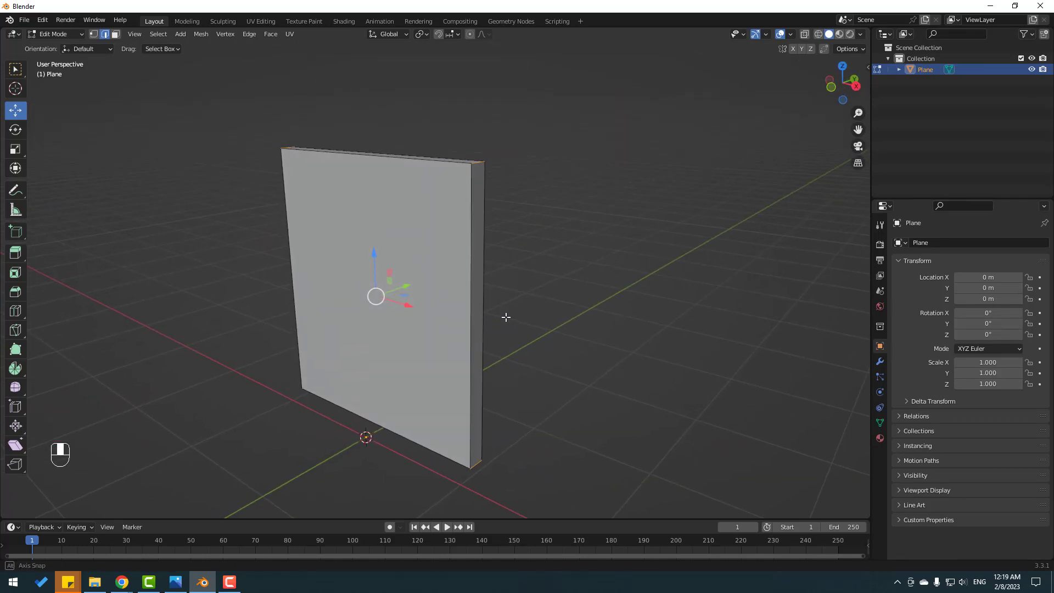
- Bevel the four corner edges at 0.251 m width with 10 segments
click(18, 297)
drag(409, 284, 449, 268)
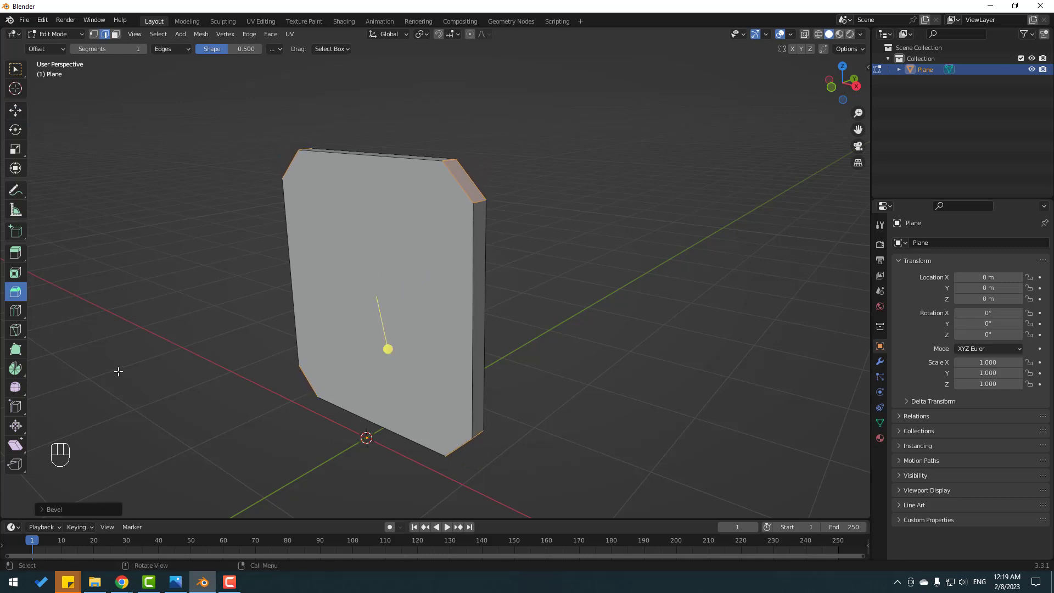
click(42, 510)
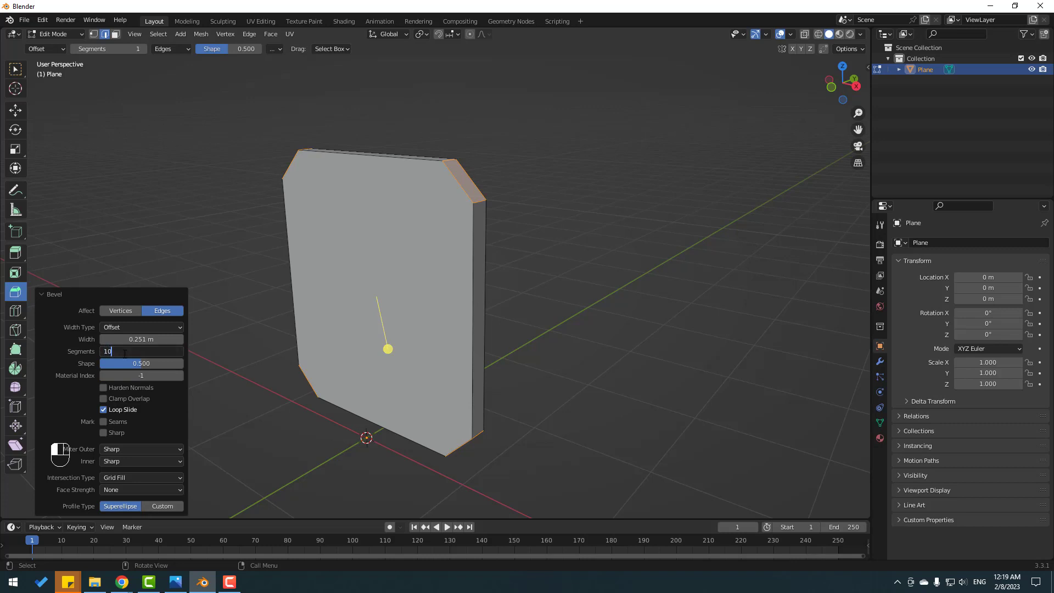
key(Return)
middle_drag(335, 258, 371, 252)
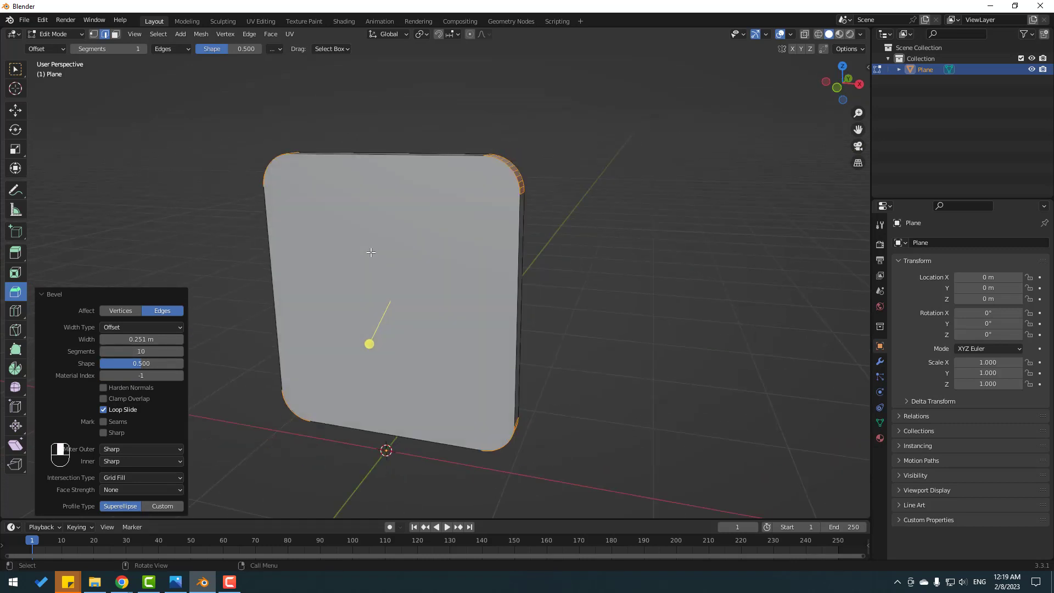
- Clear the selection and select the slab's front face
click(15, 113)
click(151, 226)
middle_drag(150, 226, 122, 71)
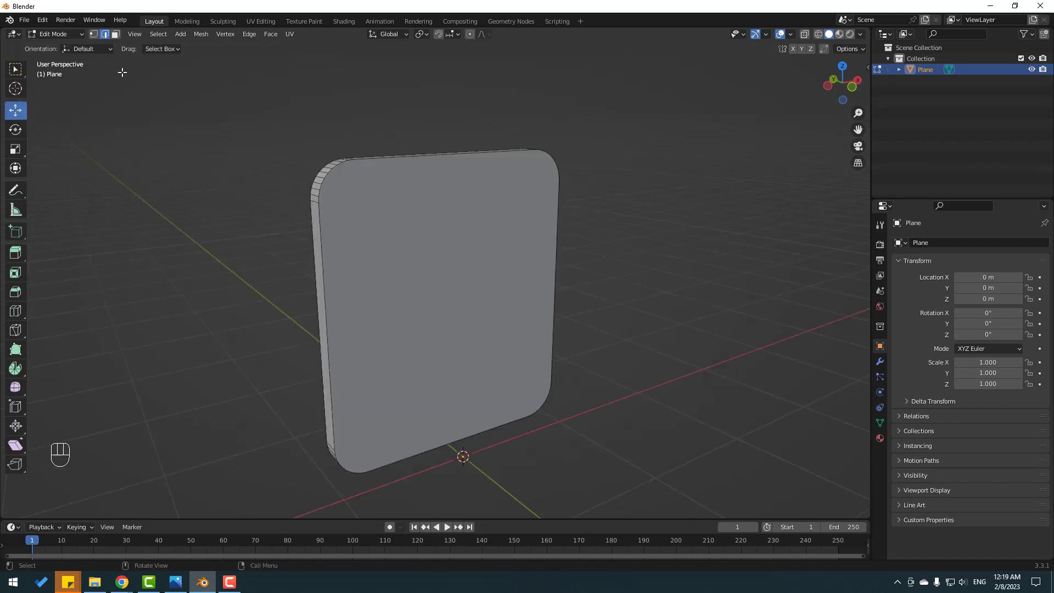
click(378, 199)
middle_drag(379, 199, 505, 235)
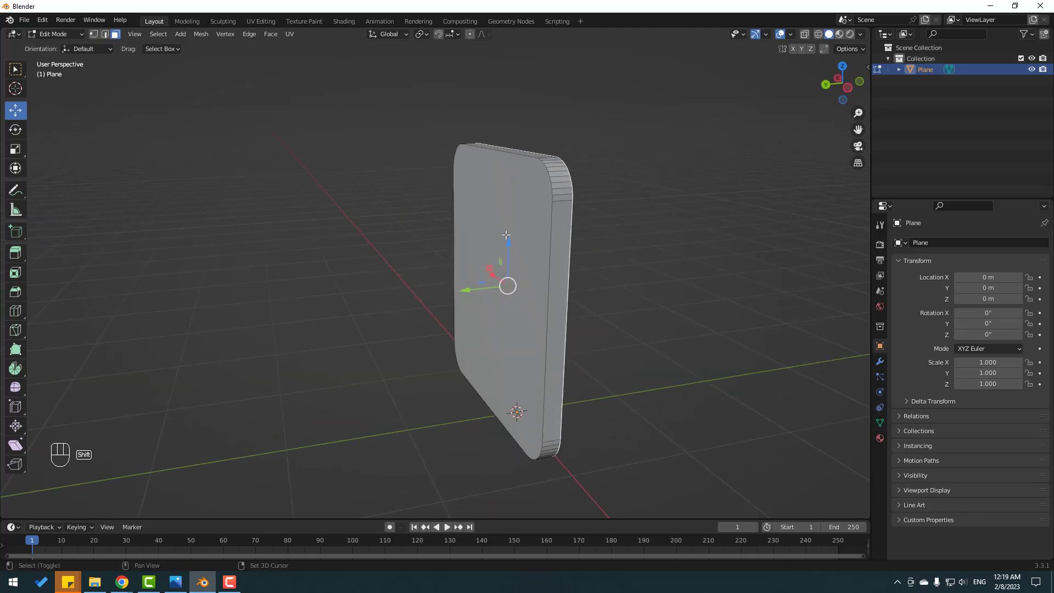
- Bevel the front face's rim edges at 0.0548 m width with 10 segments
shift+click(505, 199)
middle_drag(593, 233, 386, 201)
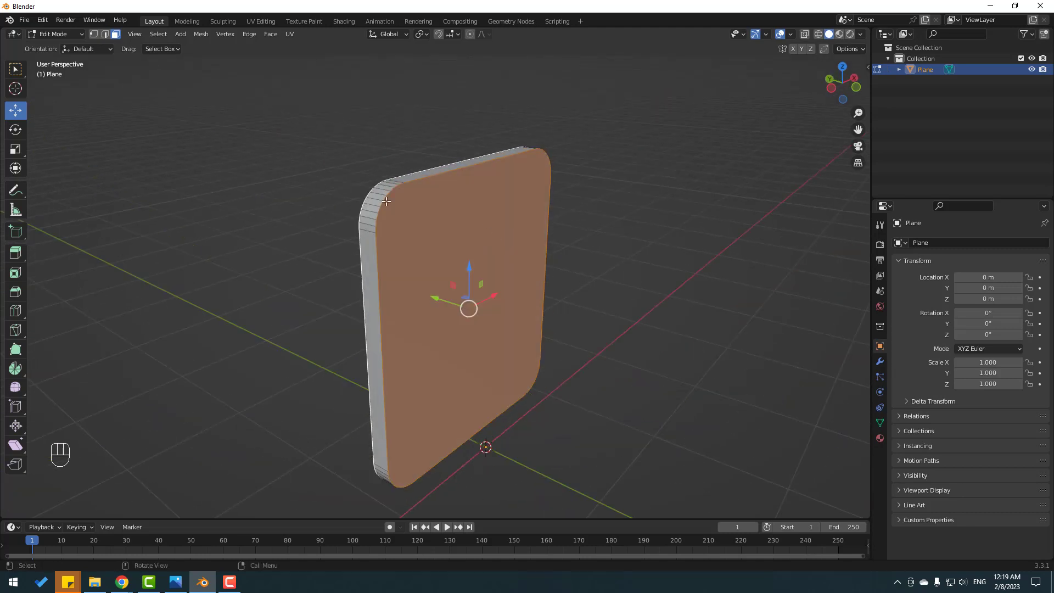
click(104, 35)
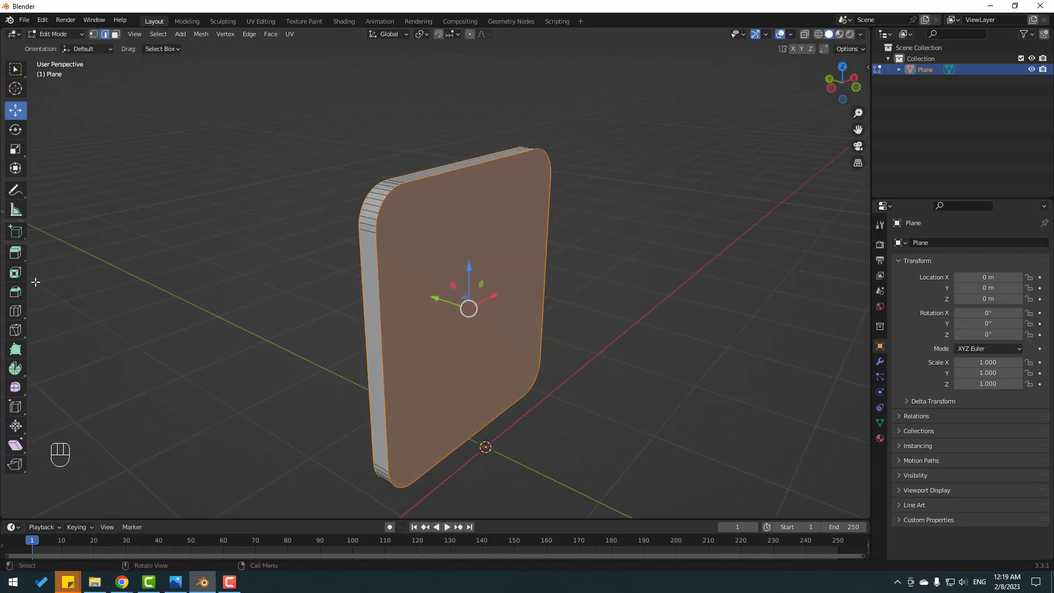
click(16, 292)
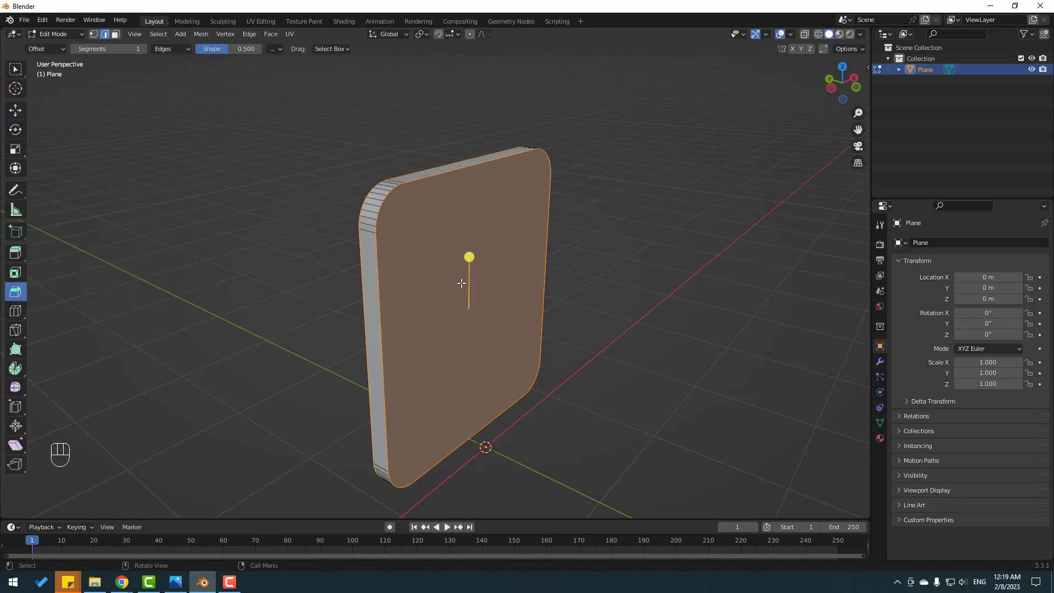
scroll(465, 270, up, 1)
drag(477, 263, 479, 252)
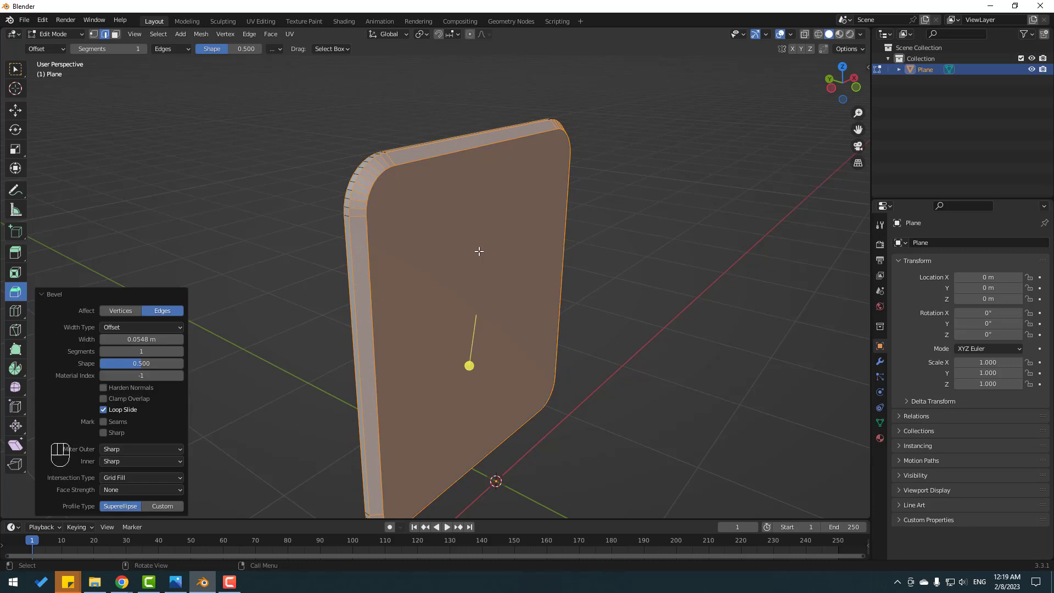
click(180, 351)
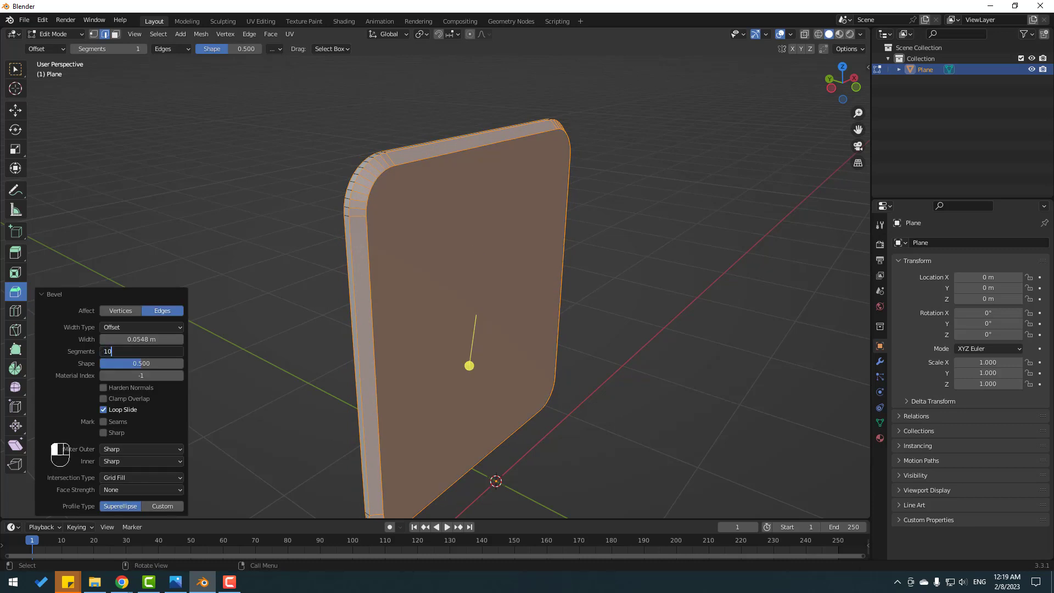
key(Return)
click(16, 111)
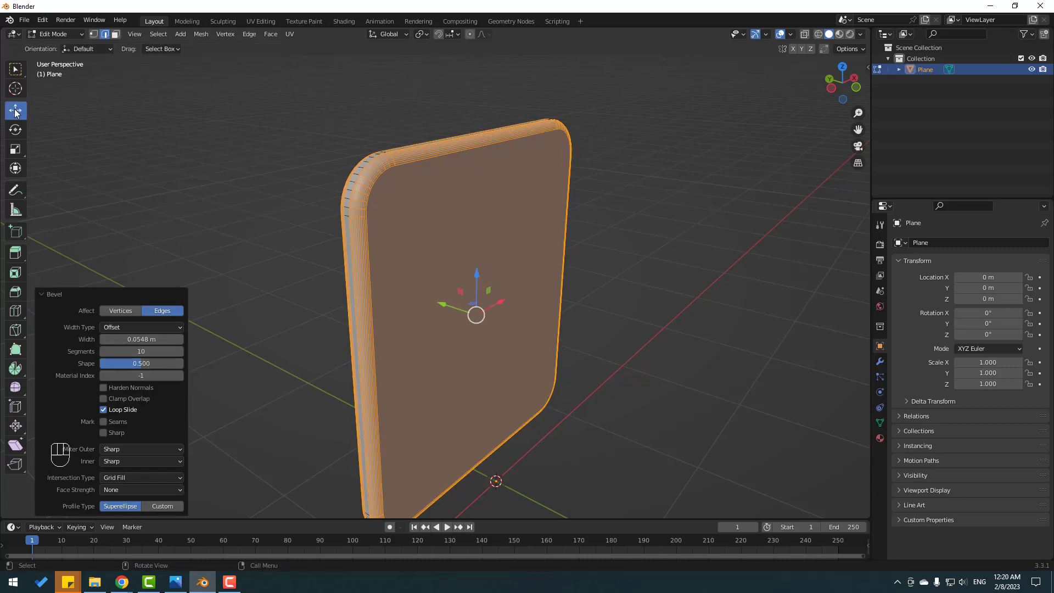
click(56, 33)
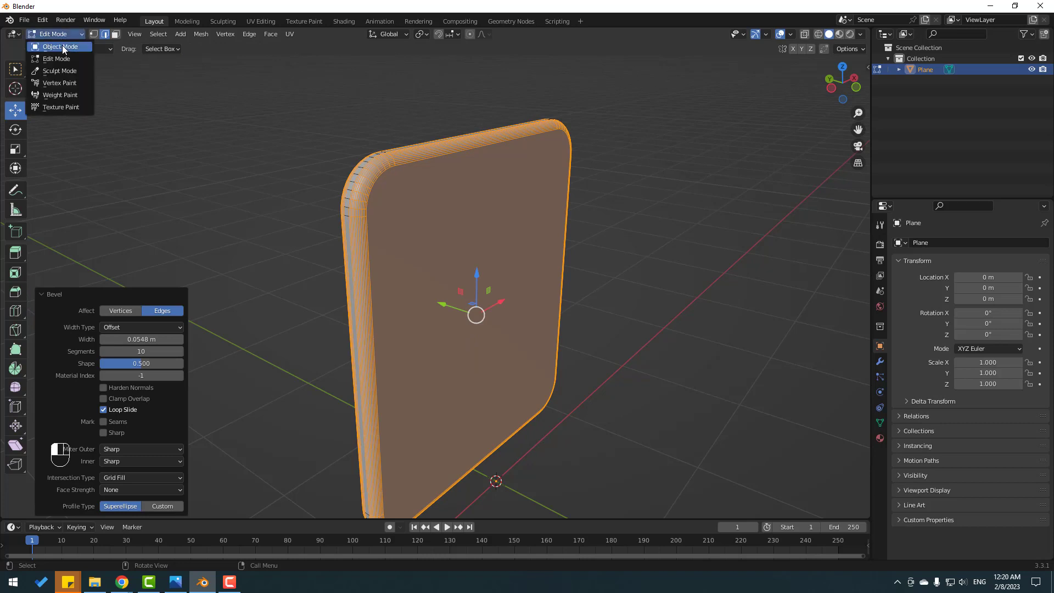
- Return the plate to Object Mode and apply Shade Smooth to it
click(61, 45)
middle_drag(340, 234, 484, 254)
scroll(478, 248, up, 4)
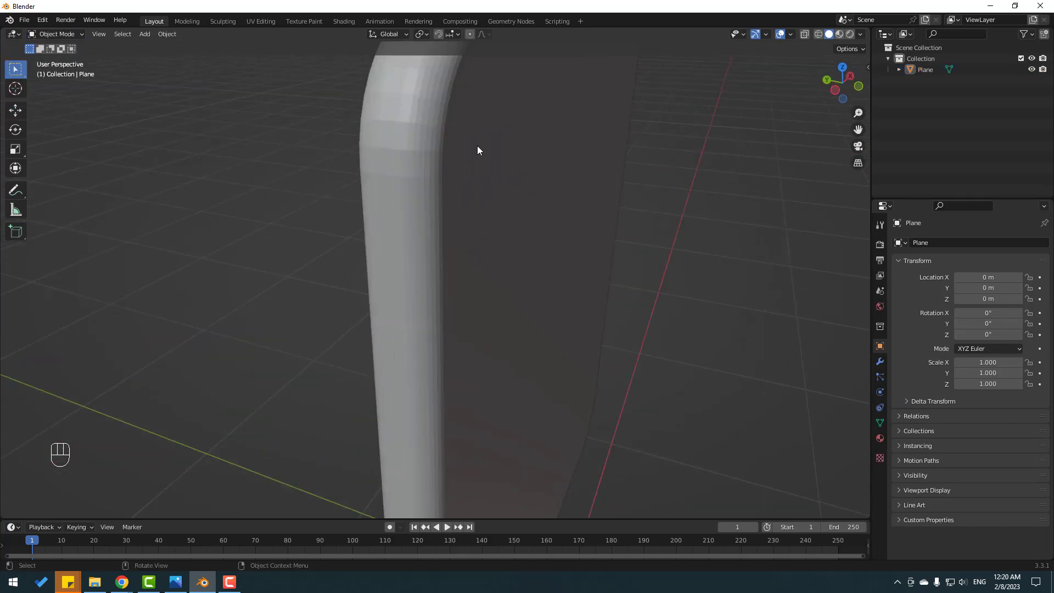
click(494, 145)
right_click(476, 119)
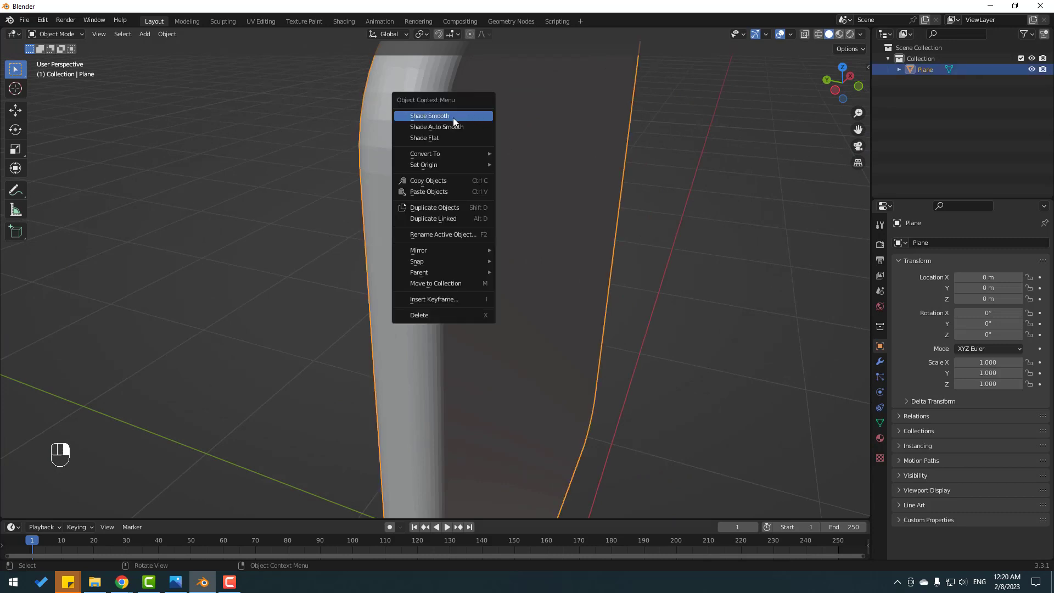
click(453, 117)
scroll(467, 159, down, 4)
click(629, 223)
middle_drag(482, 195, 164, 68)
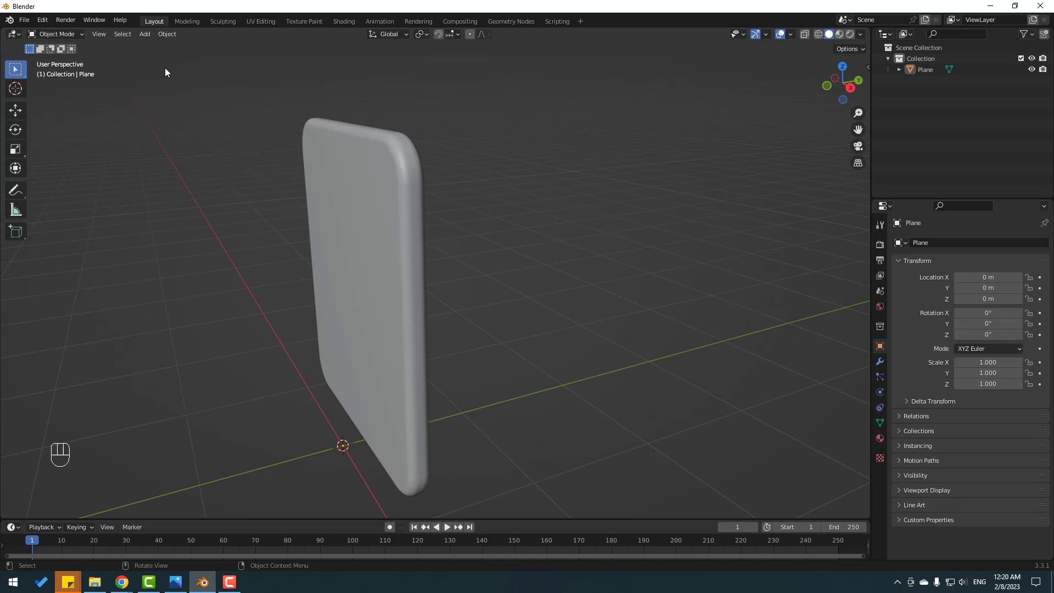
click(147, 37)
- Add a cylinder and scale it down to 0.161
mouse_move(147, 44)
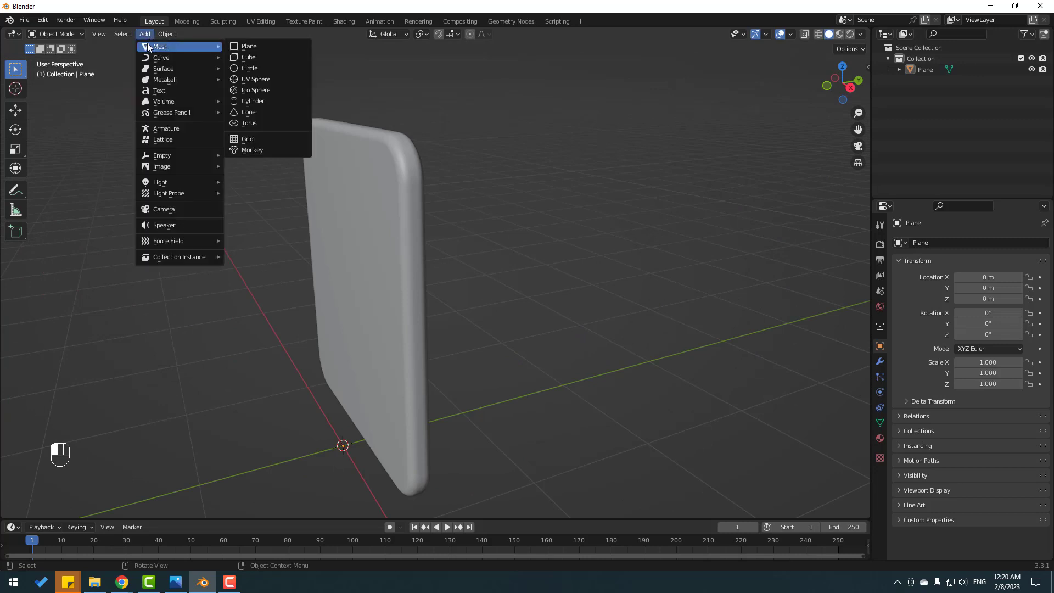
click(262, 102)
scroll(308, 310, down, 2)
scroll(321, 335, up, 2)
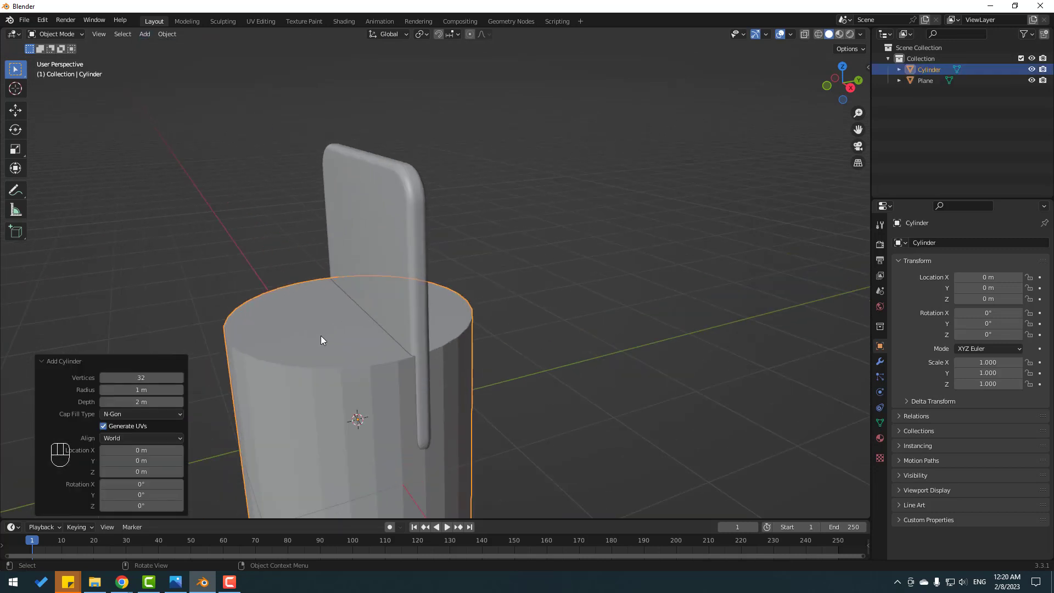
key(s)
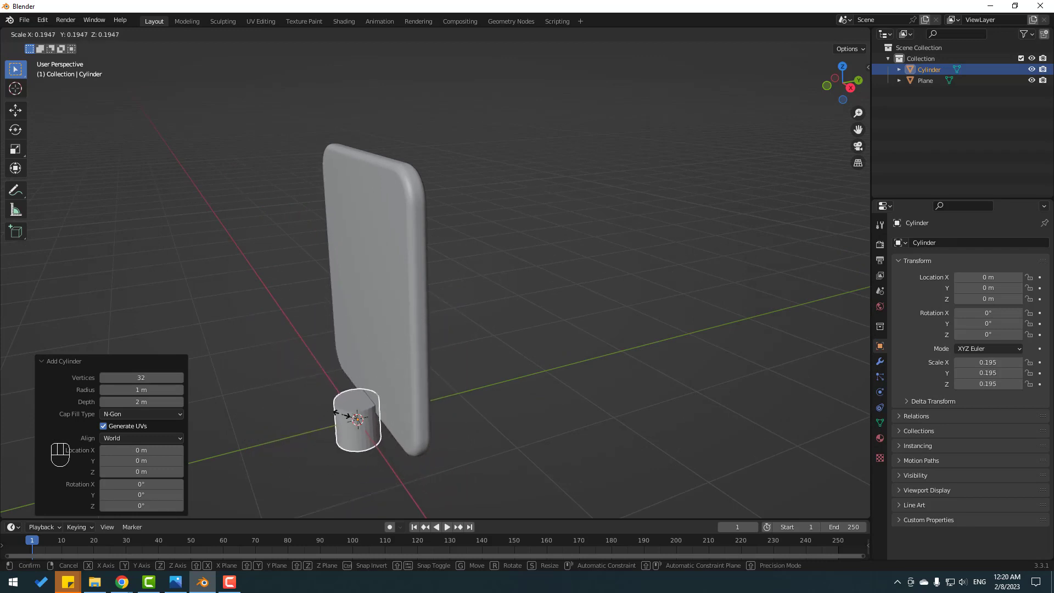
click(365, 411)
- Raise the cylinder to Z 1.9 m and rotate it 90° about X
click(16, 110)
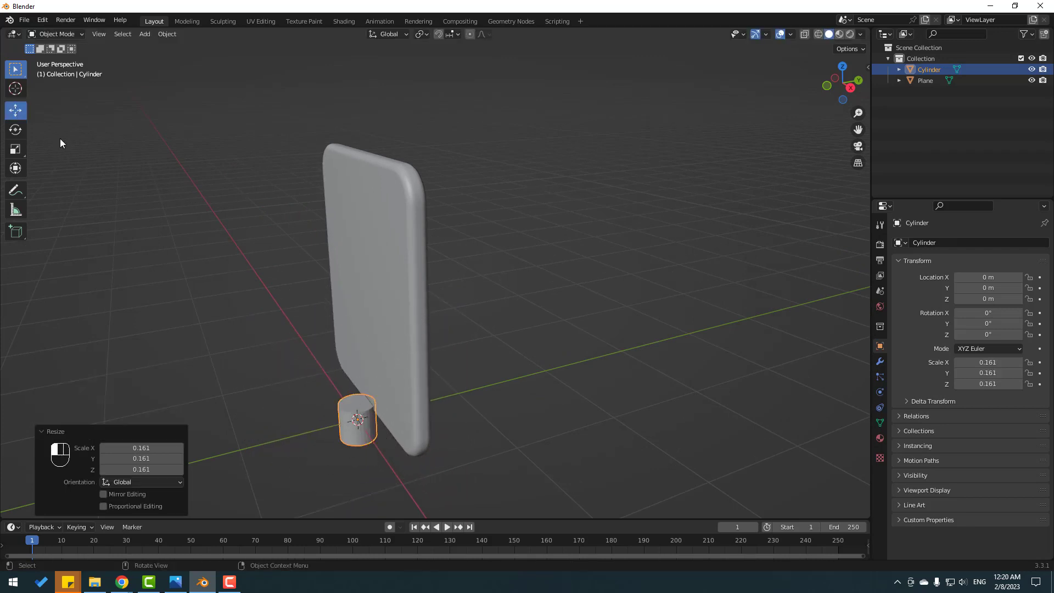
drag(357, 390, 348, 175)
key(KP_Decimal)
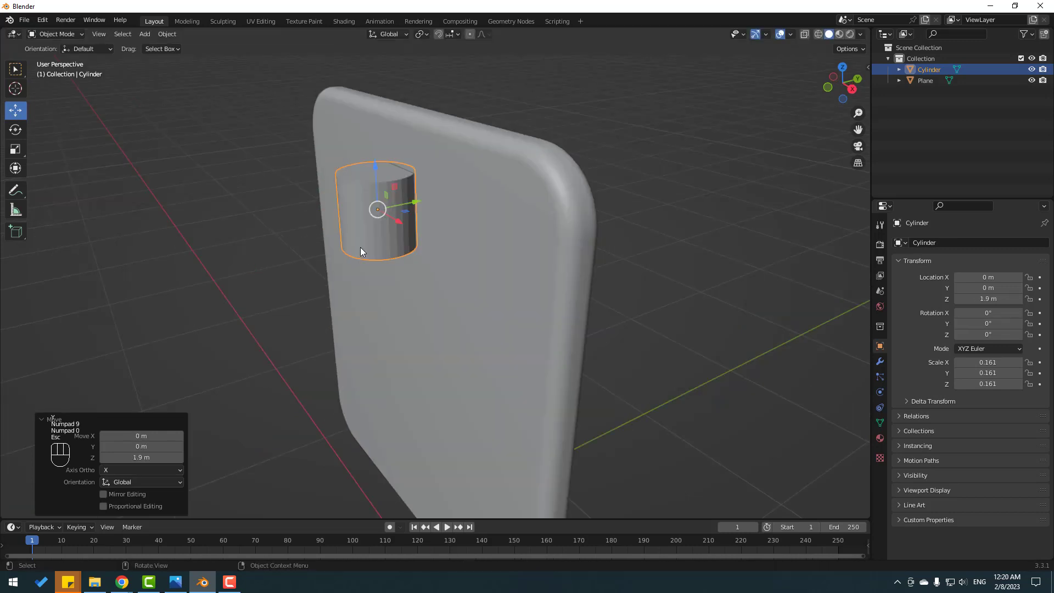
key(r)
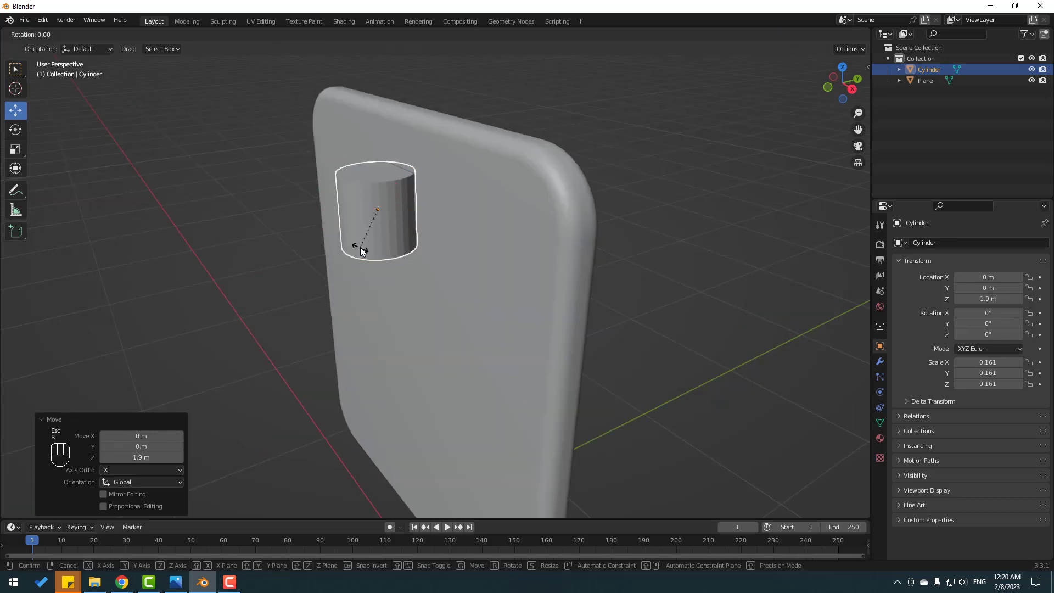
key(x)
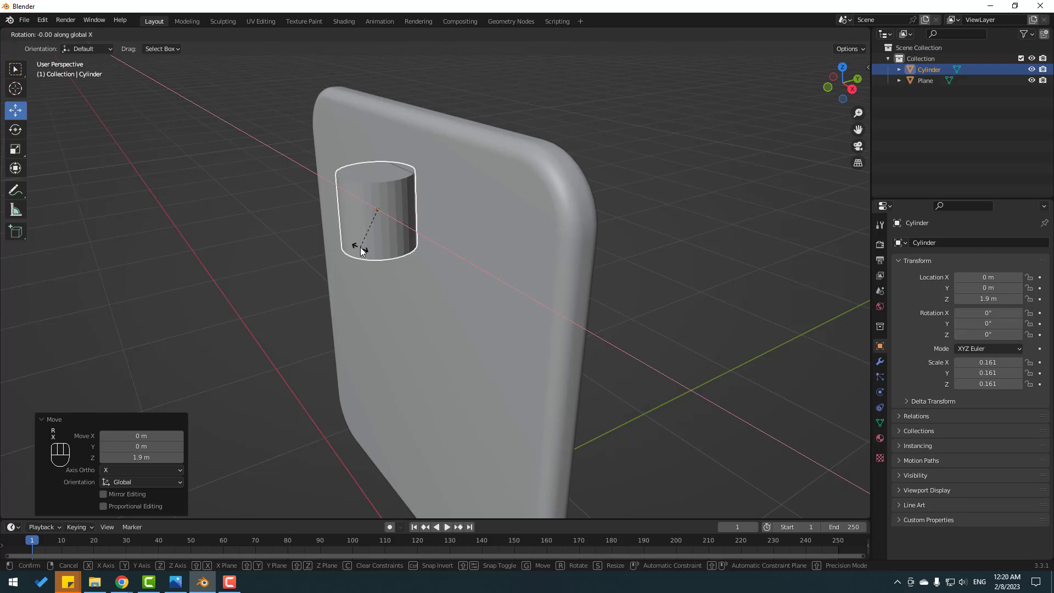
key(KP_9)
key(KP_0)
key(Return)
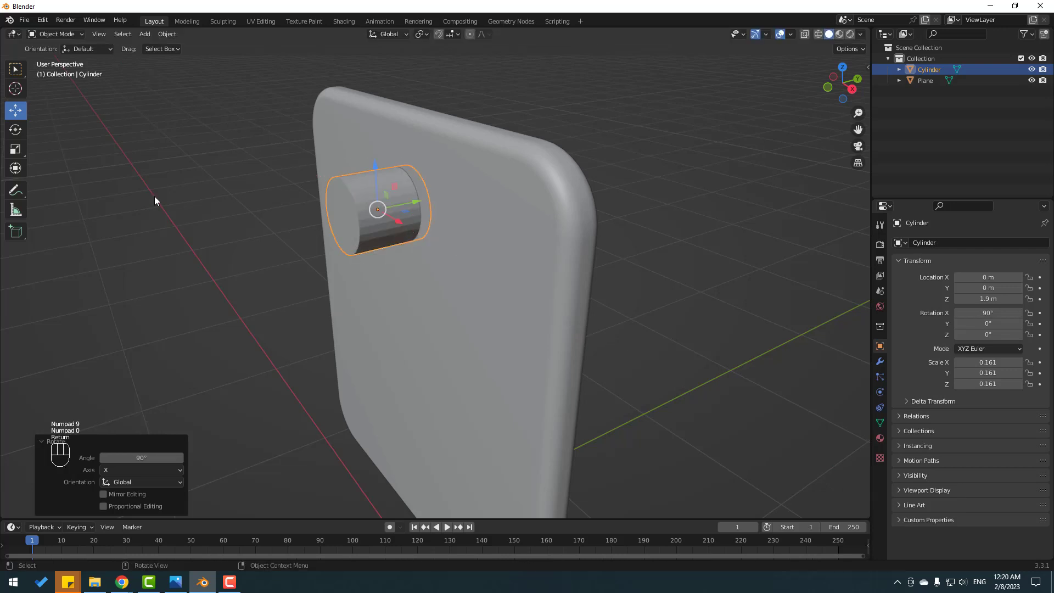
middle_drag(232, 203, 454, 210)
key(KP_1)
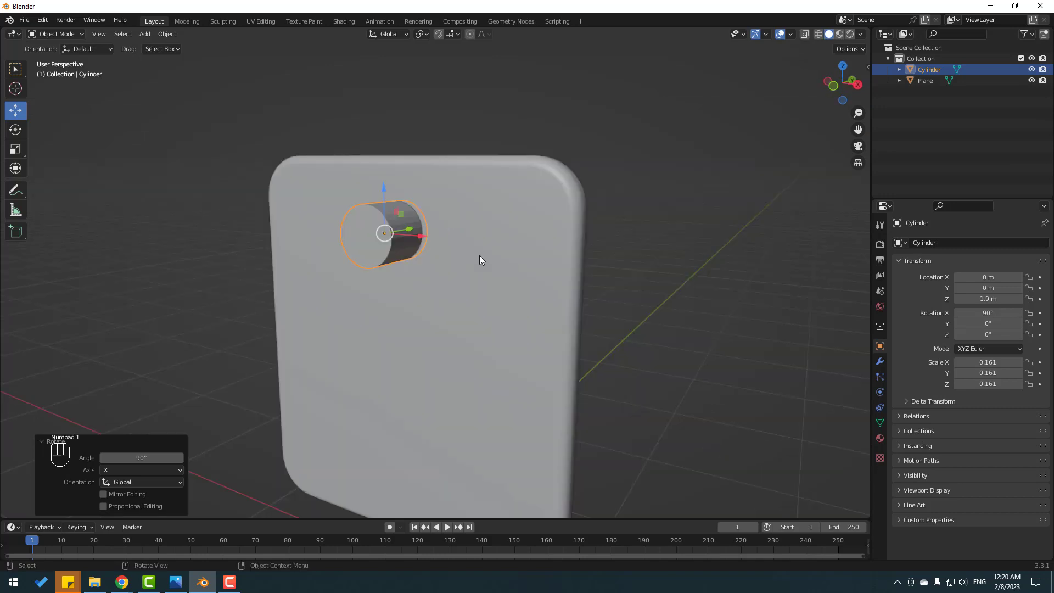
- In front orthographic wireframe view, scale the cylinder down to 0.117
key(KP_1)
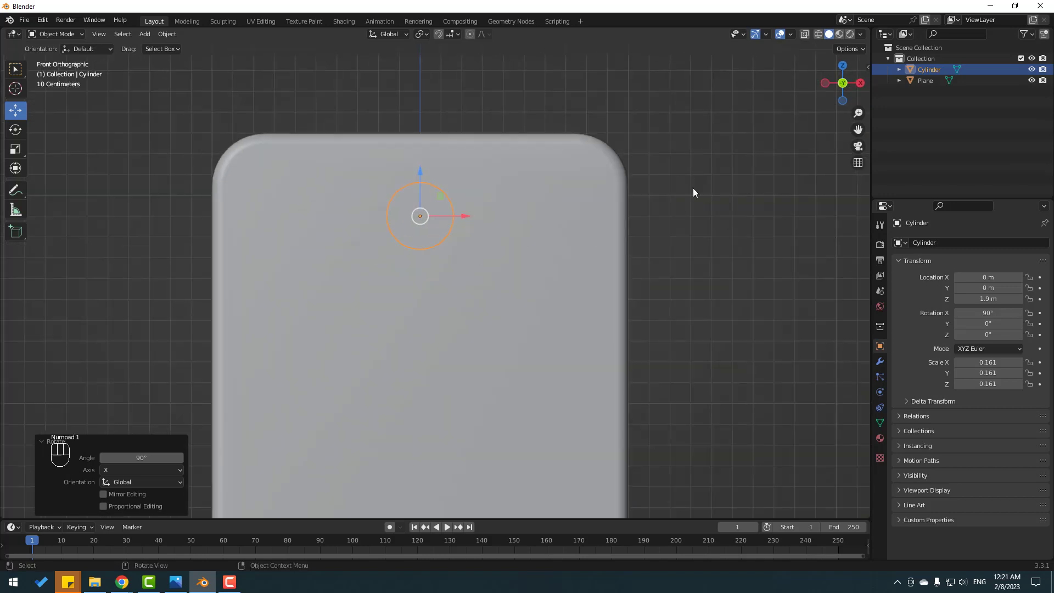
click(818, 34)
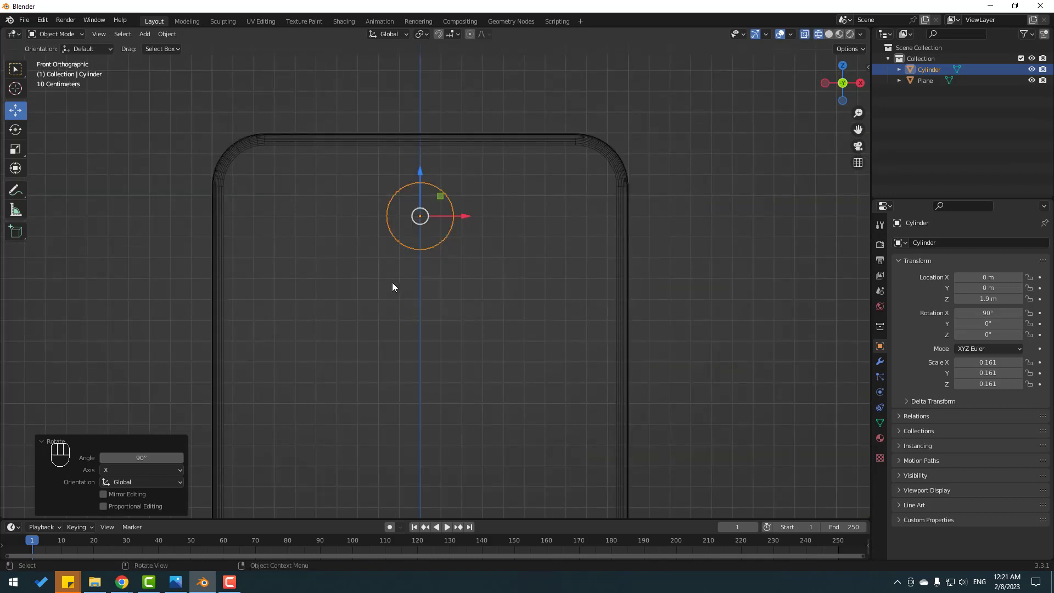
shift+middle_drag(392, 286, 444, 257)
key(s)
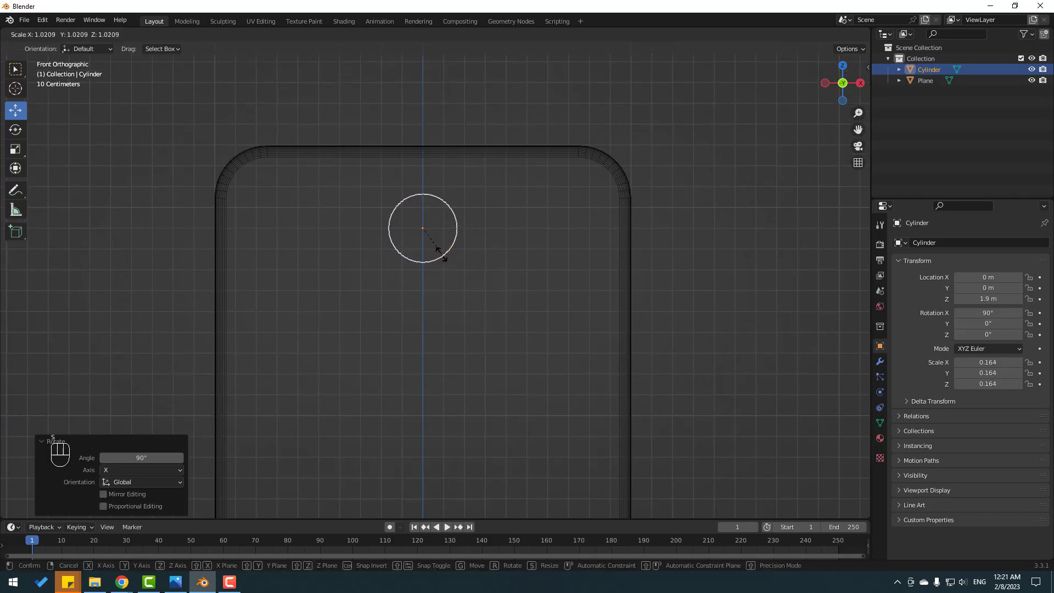
click(430, 253)
- Move the cylinder to X −0.688 m, Z 2.0575 m near the plate's top-left corner
shift+middle_drag(431, 257, 486, 254)
drag(497, 246, 353, 246)
scroll(367, 245, up, 2)
drag(272, 203, 271, 156)
drag(311, 190, 312, 193)
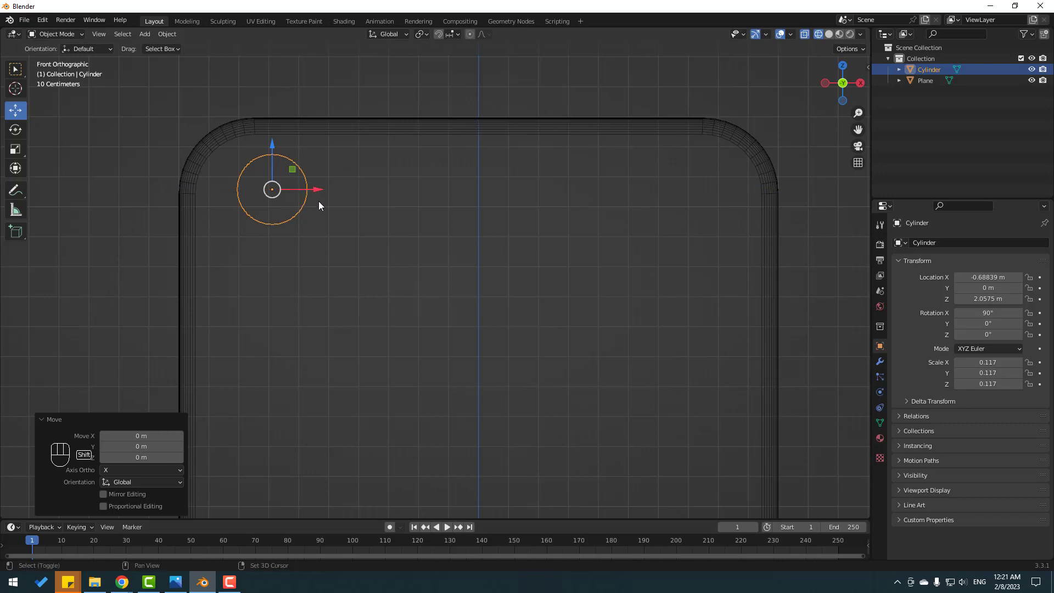
- Duplicate the cylinder, slide the copy right beside it, and select both
key(shift+d)
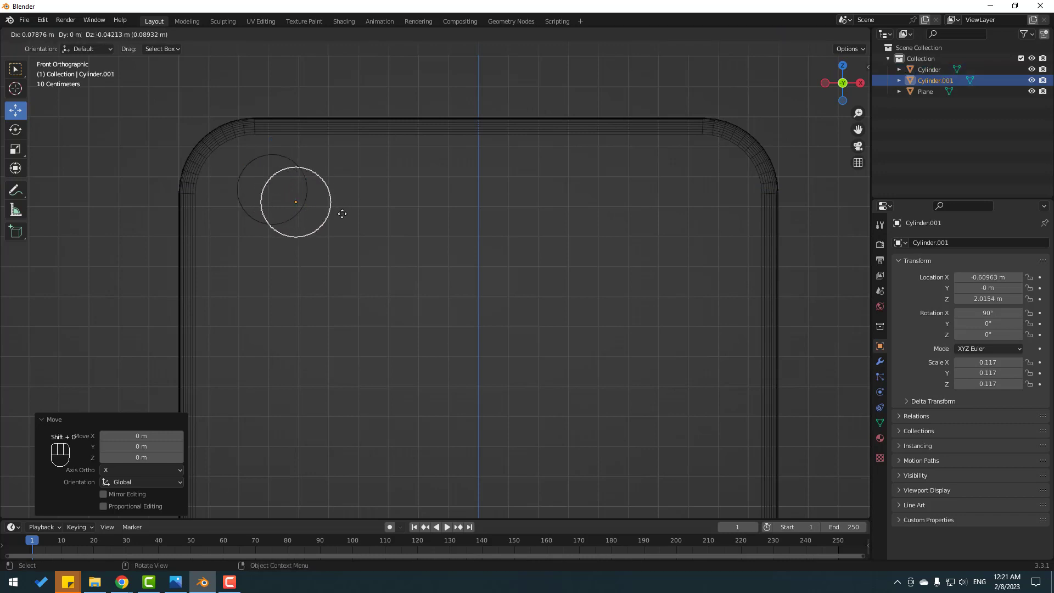
key(Escape)
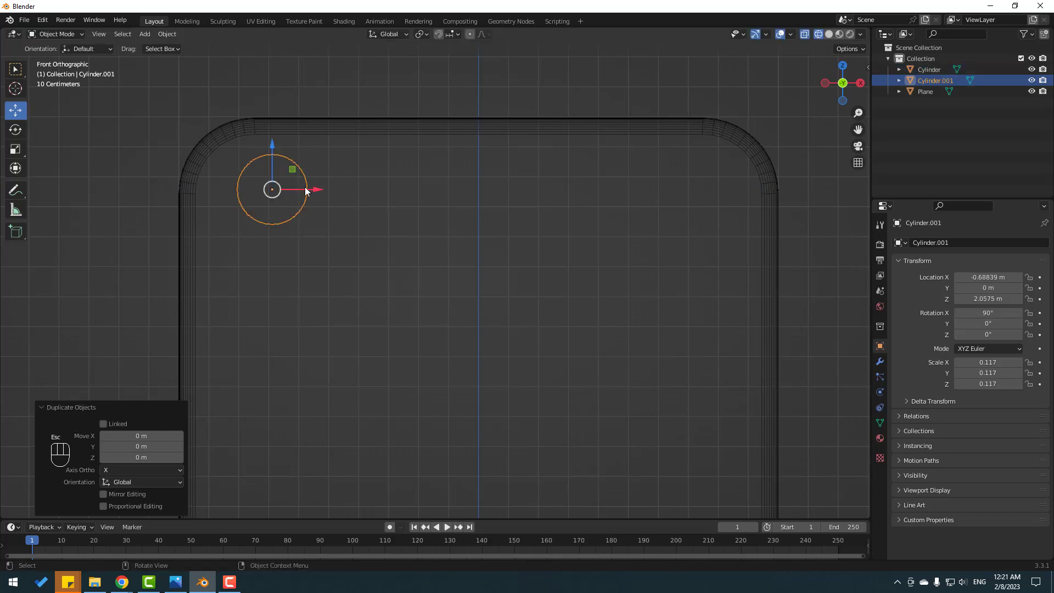
drag(306, 190, 427, 193)
key(Delete)
click(425, 188)
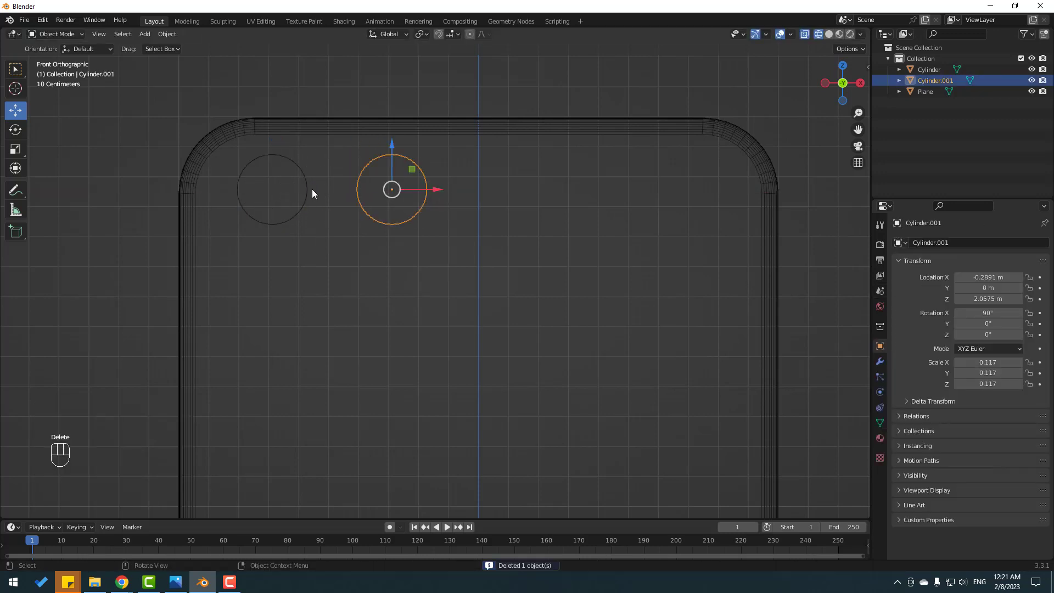
shift+click(308, 189)
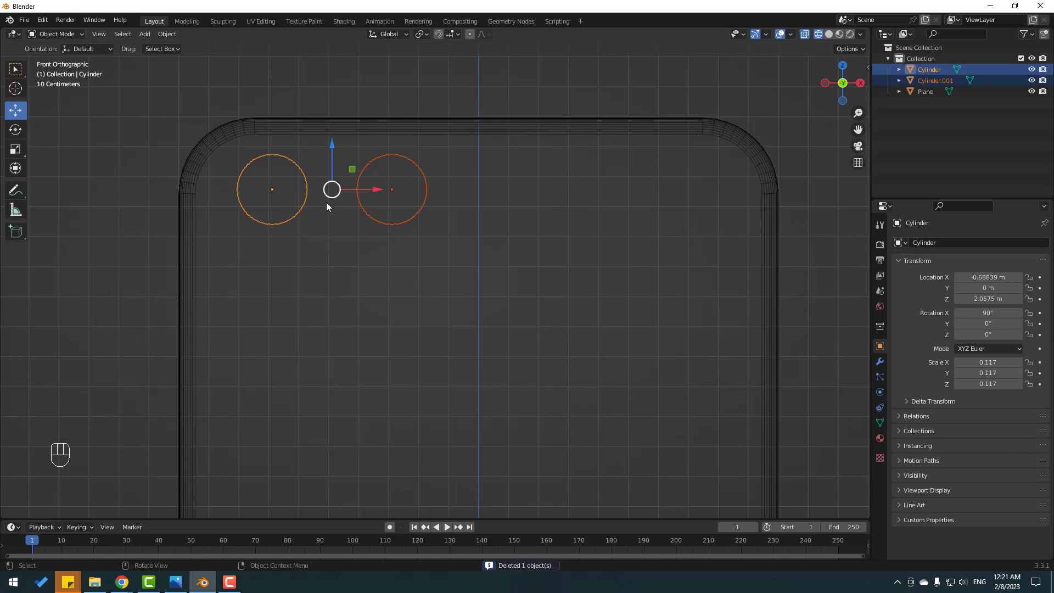
- Duplicate the pair of cylinders and offset the copies 0.8 m along X
key(shift+d)
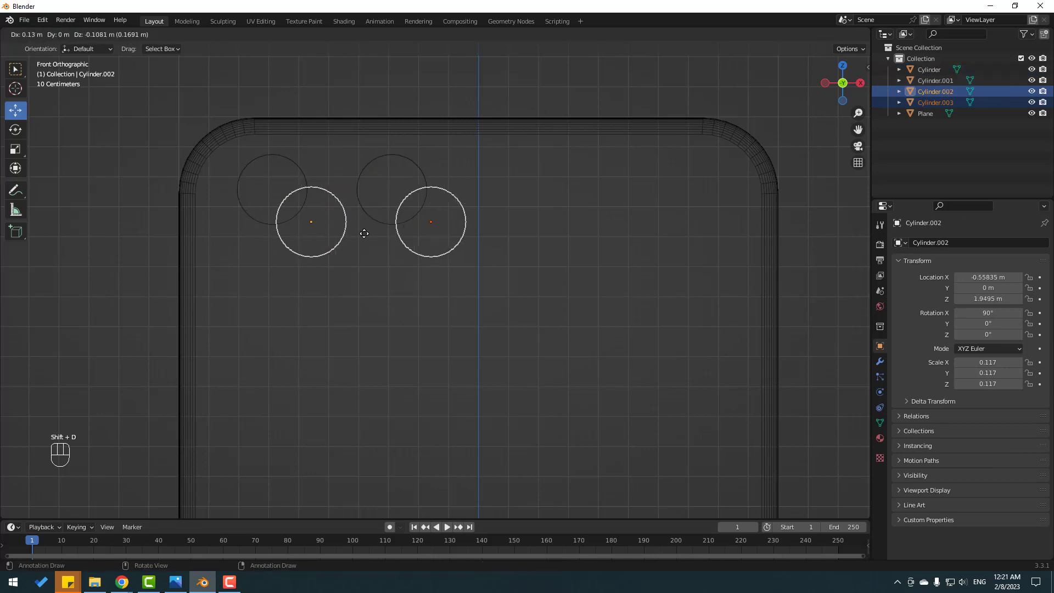
key(Escape)
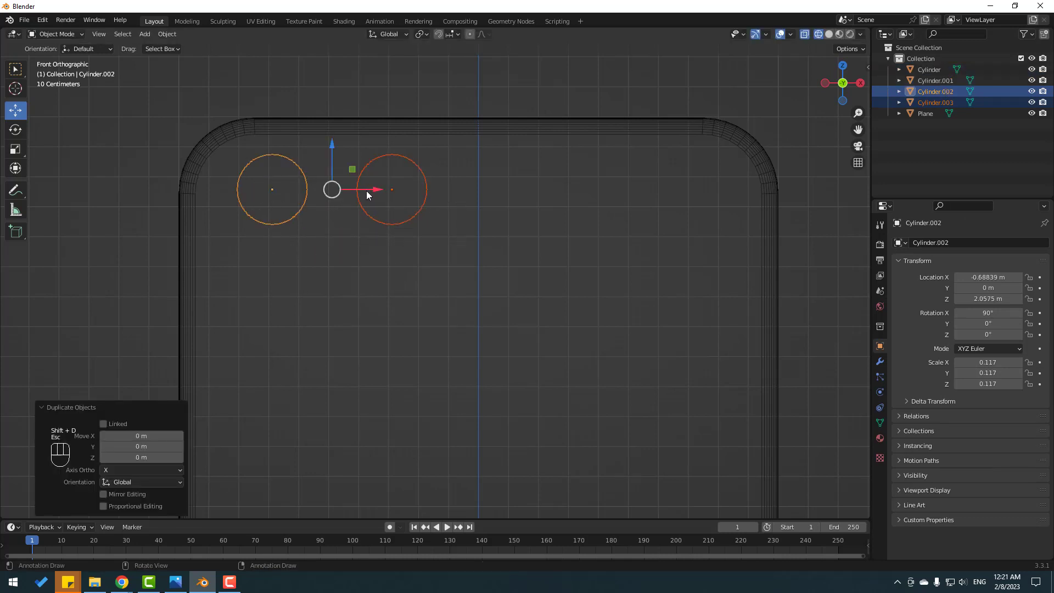
drag(357, 191, 584, 188)
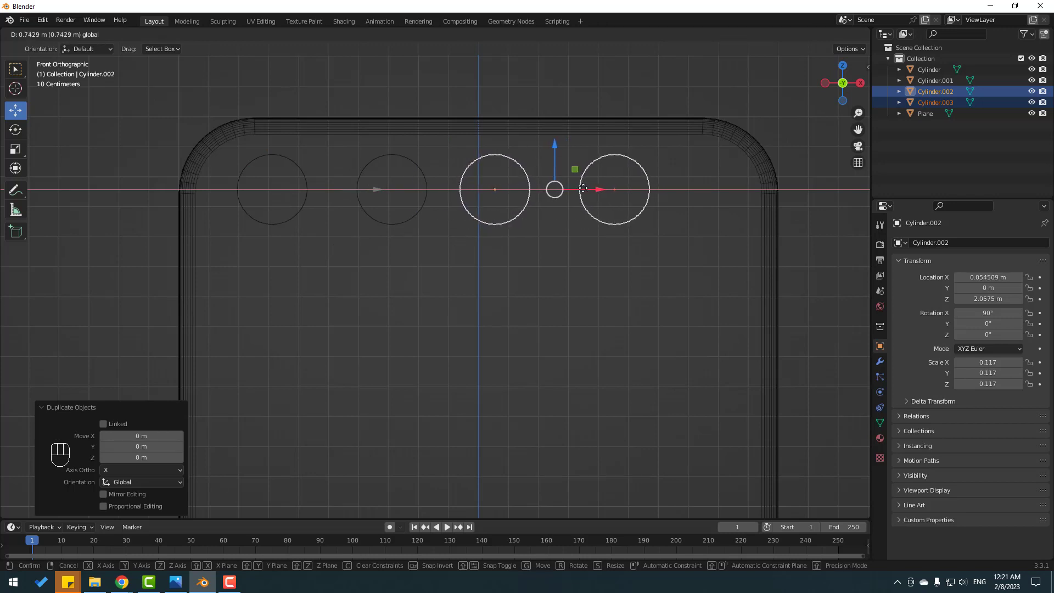
key(ctrl)
click(586, 189)
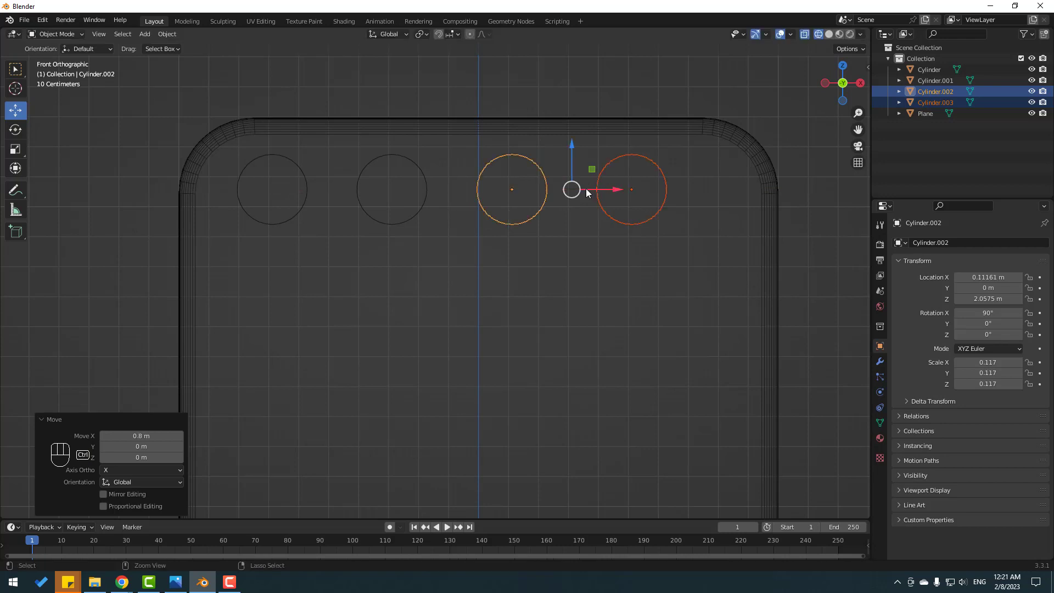
- Select all four cylinders and shift them slightly right and down to centre the row
shift+click(427, 189)
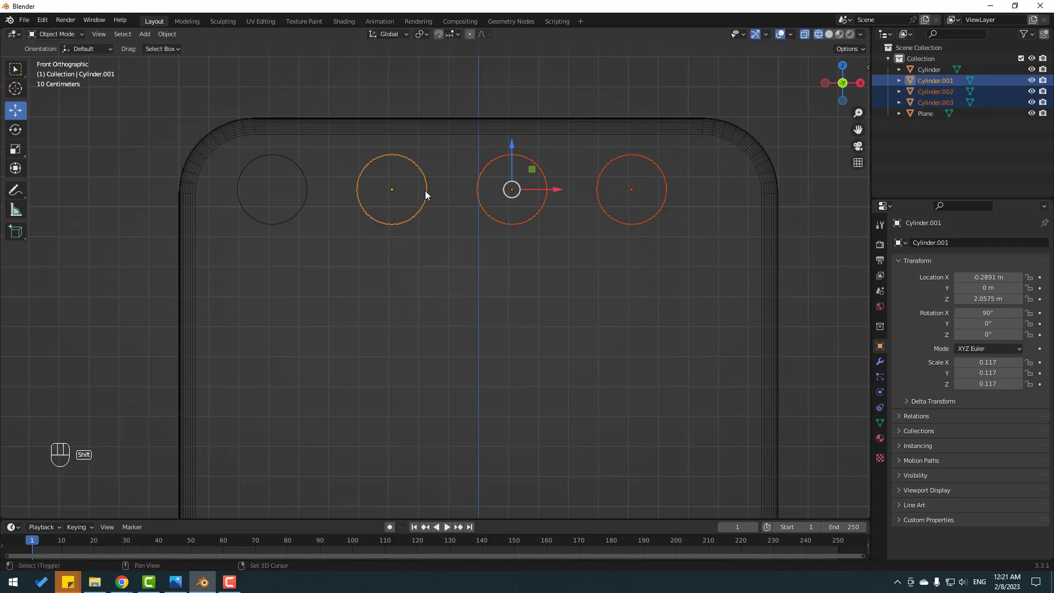
shift+click(308, 183)
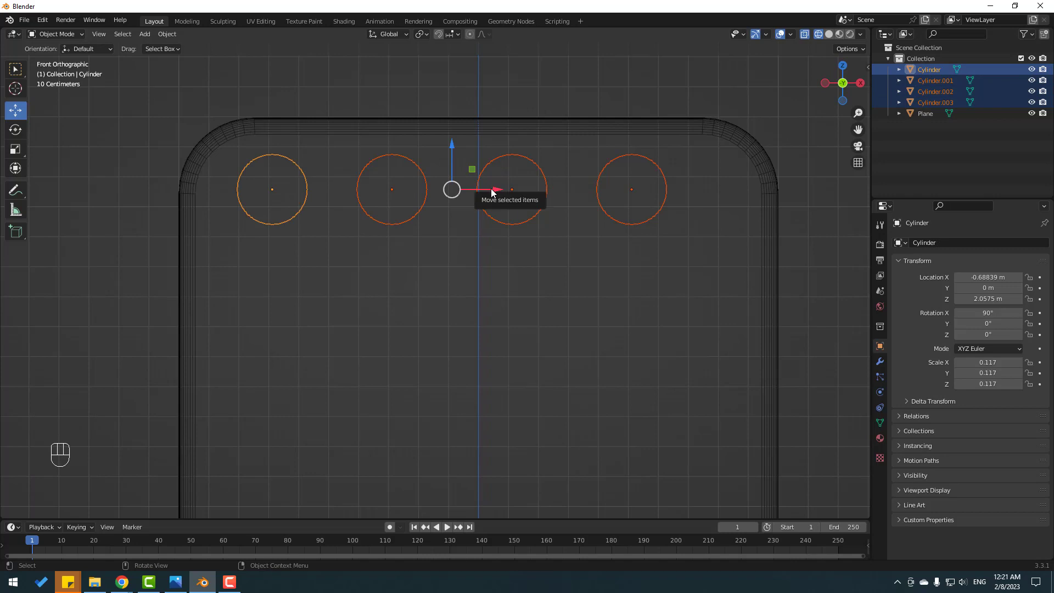
drag(495, 189, 522, 191)
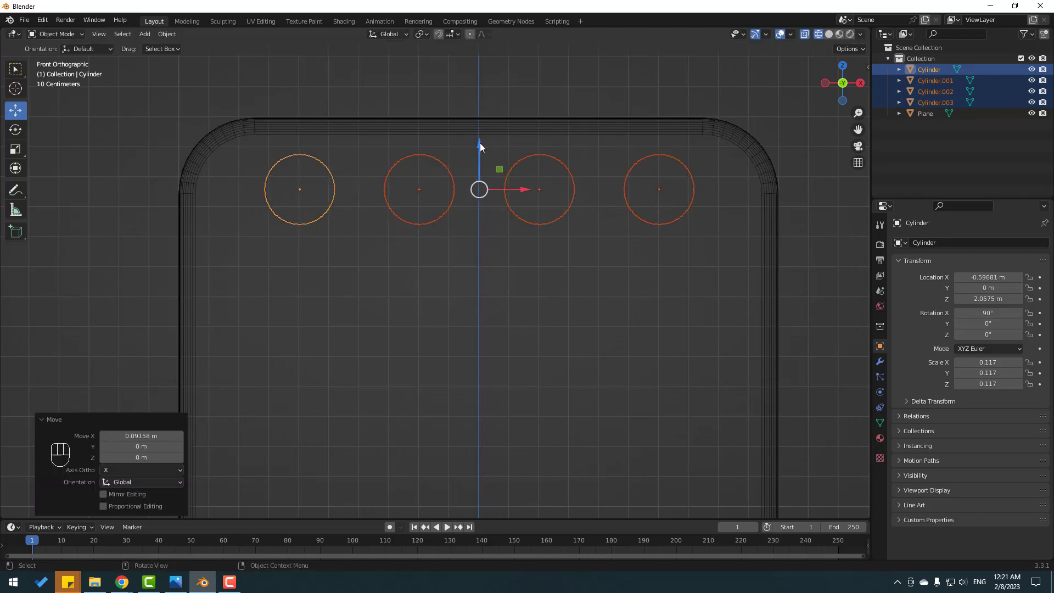
drag(480, 145, 534, 147)
middle_drag(597, 119, 769, 48)
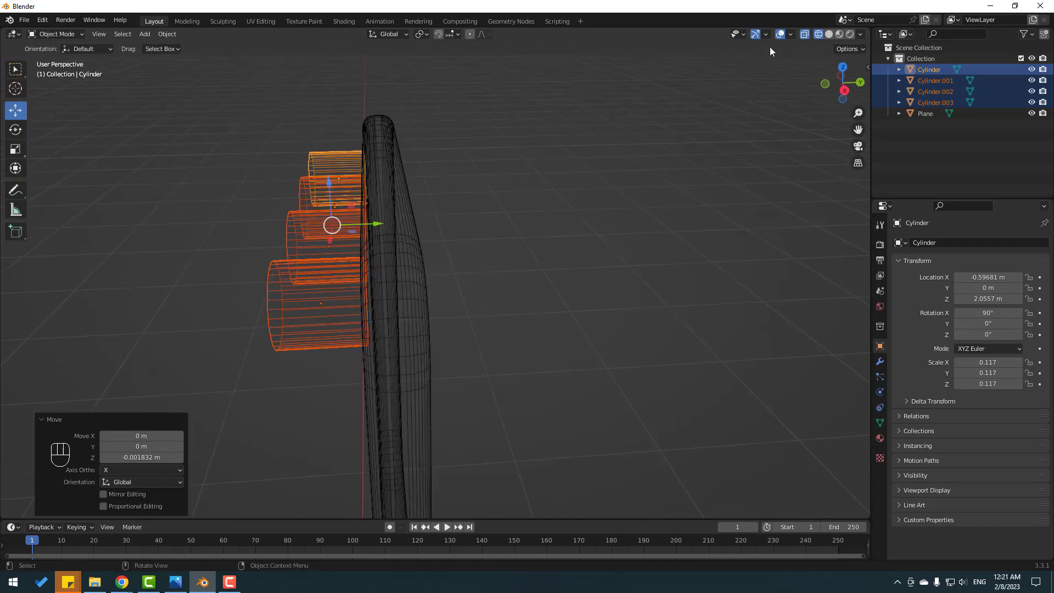
- Switch to Solid shading and push the four cylinders about 0.18 m along Y into the slab
click(828, 34)
drag(367, 227, 490, 236)
middle_drag(490, 236, 462, 239)
- Select the Plane and bring up its Modifier Properties
click(542, 152)
middle_drag(542, 152, 399, 323)
click(391, 276)
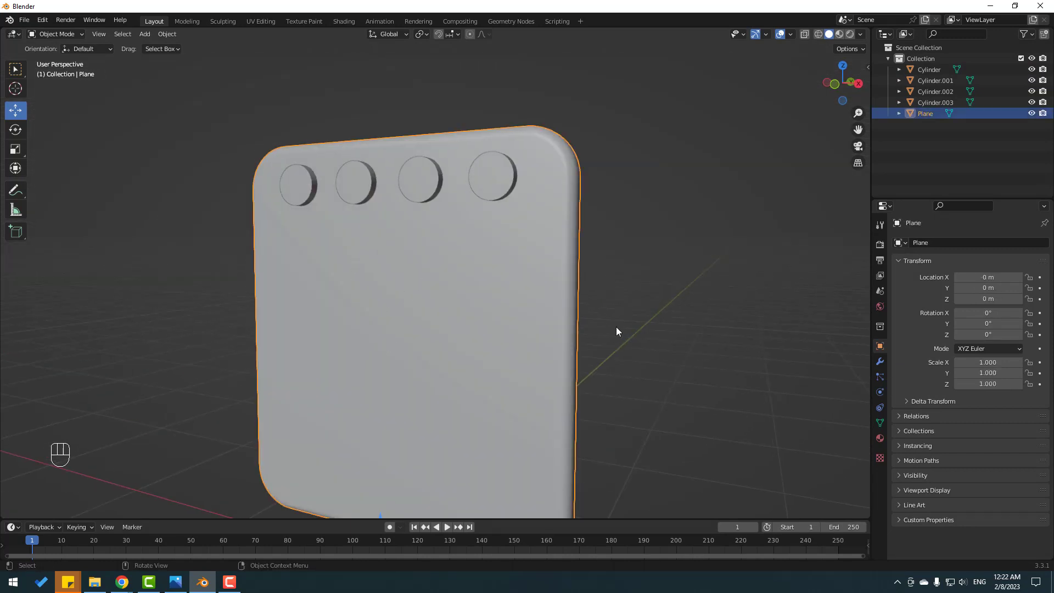
click(880, 362)
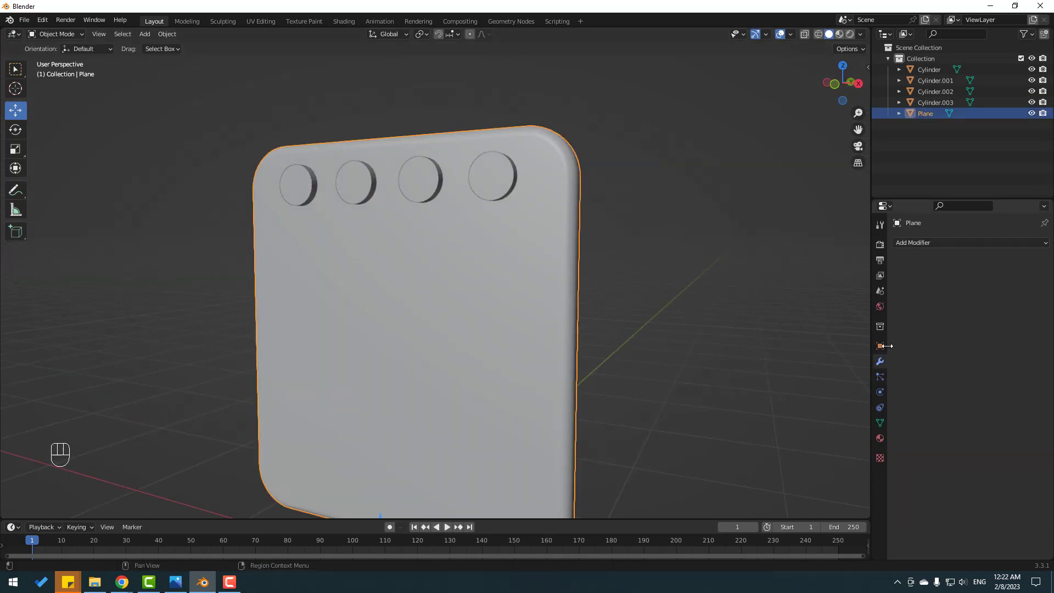
- Give the plate a Boolean Difference modifier cutting with Cylinder.003, then hide Cylinder.003 and reselect the Plane
click(909, 243)
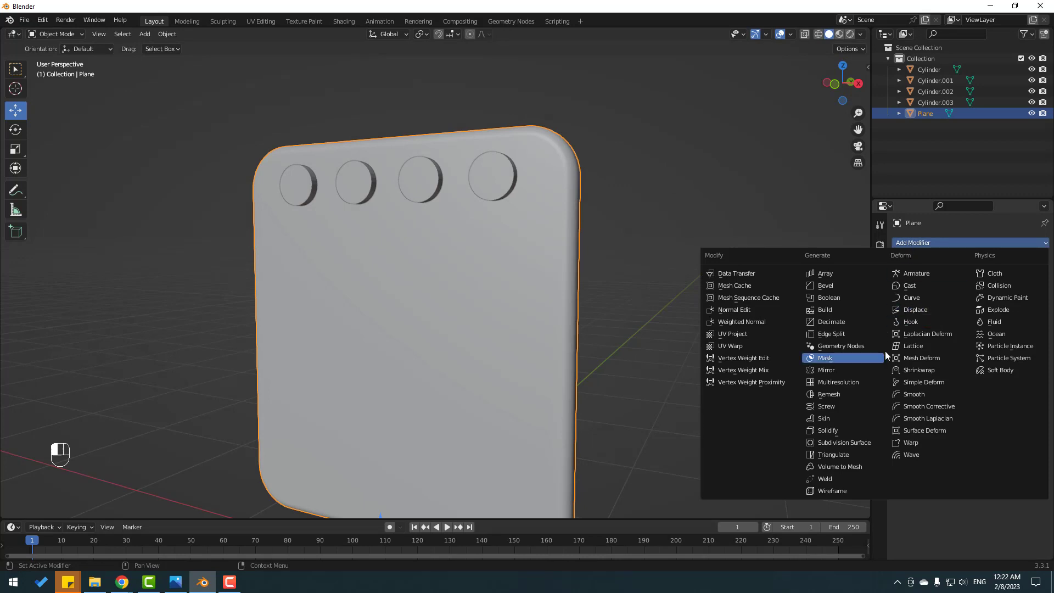
click(838, 299)
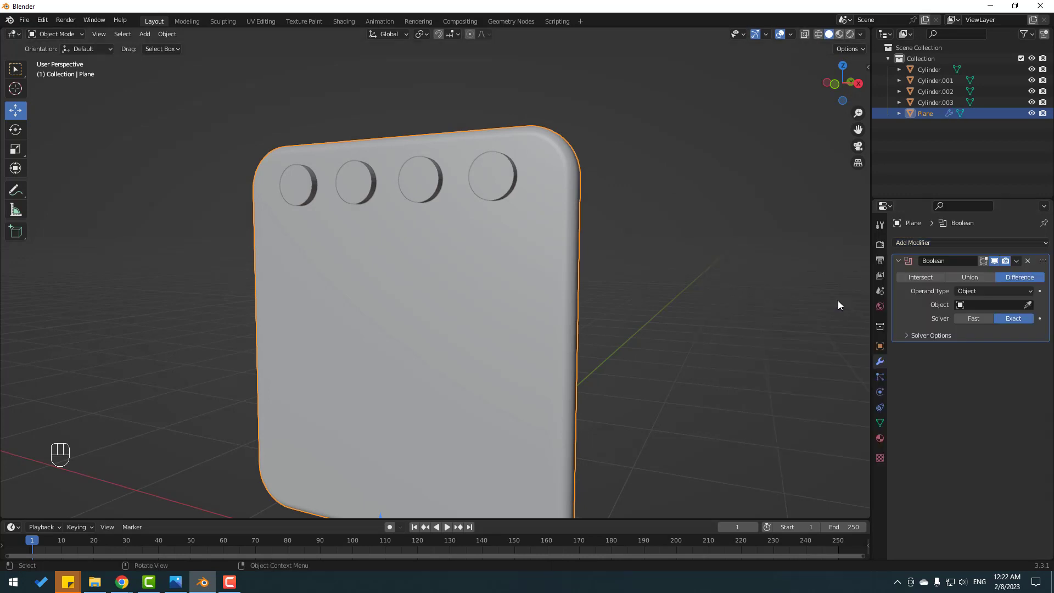
middle_drag(835, 356, 620, 336)
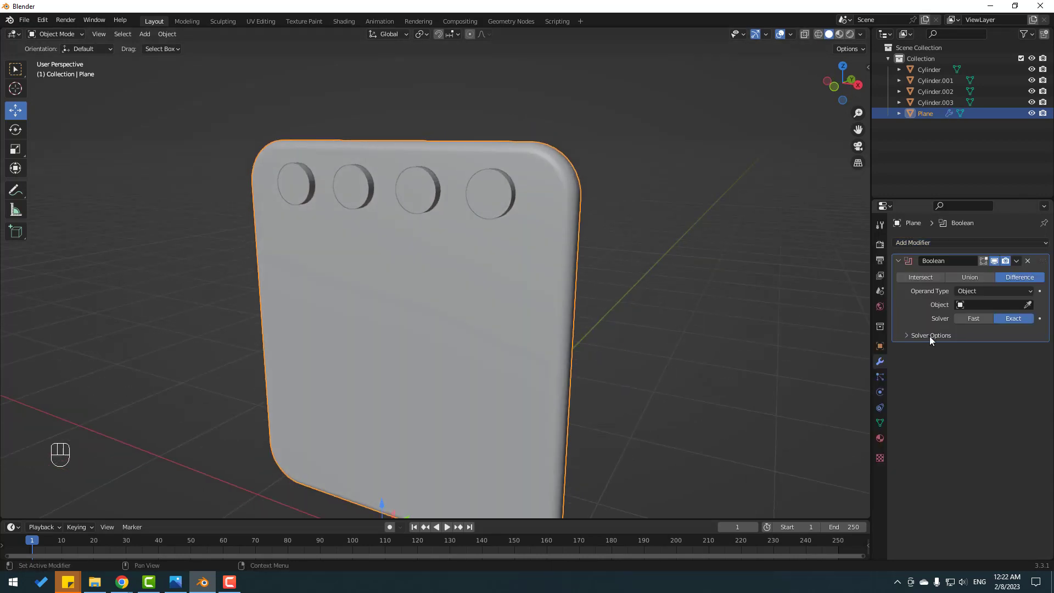
click(1027, 304)
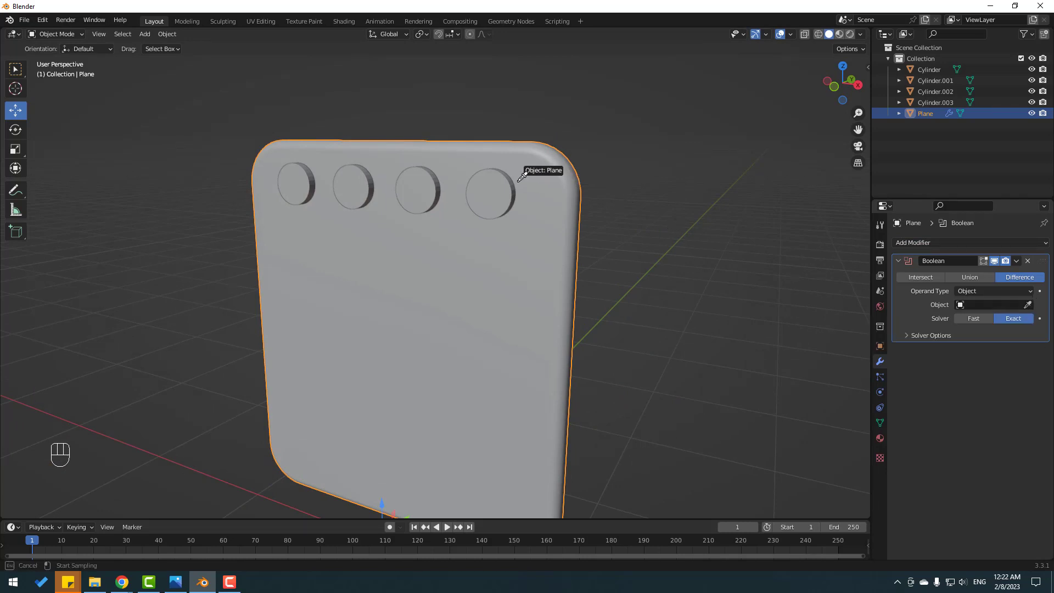
click(497, 182)
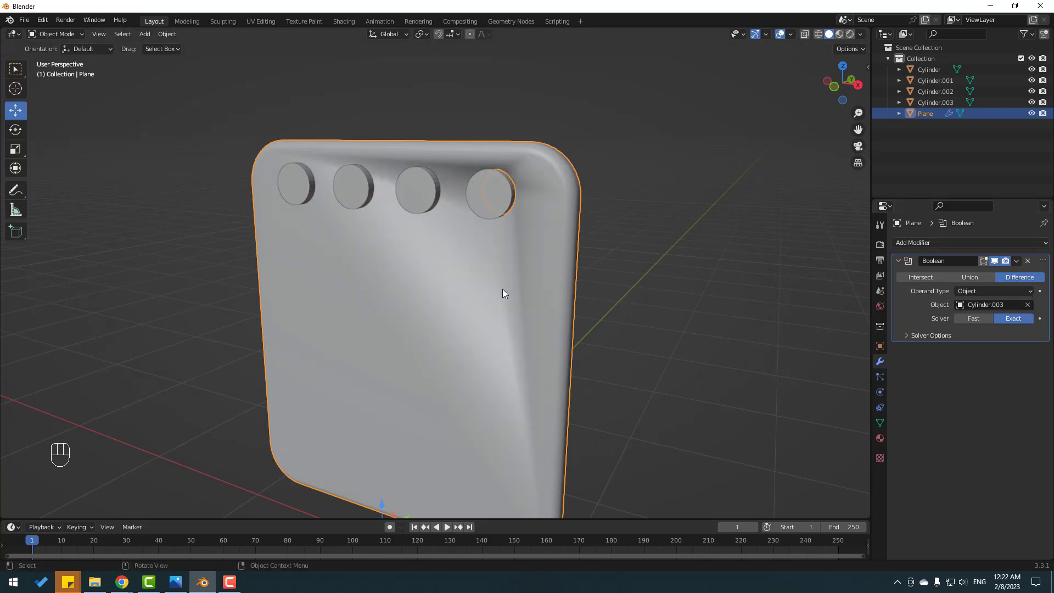
click(936, 103)
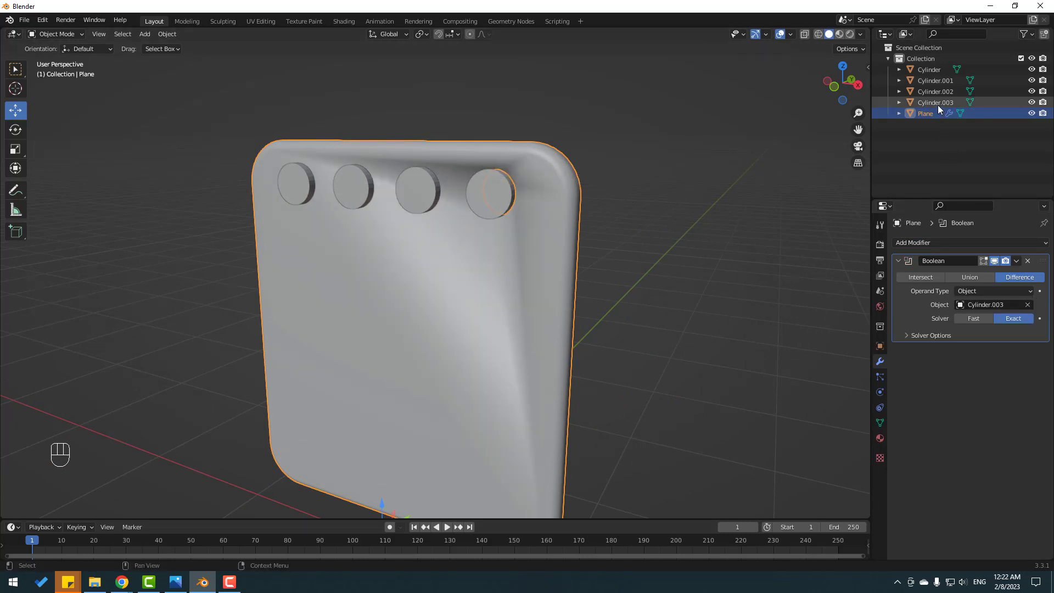
click(1032, 102)
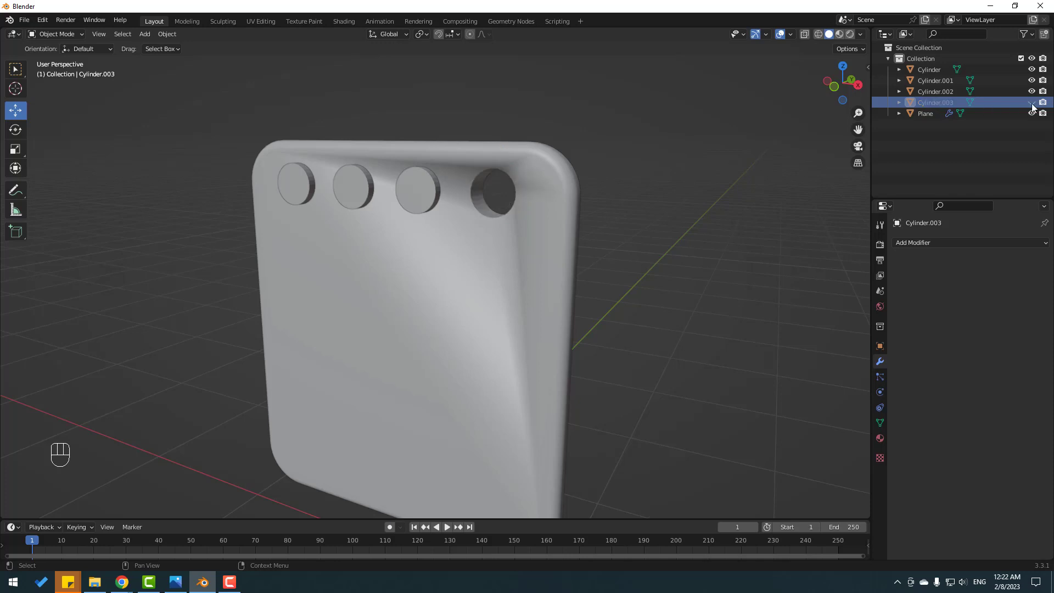
click(925, 114)
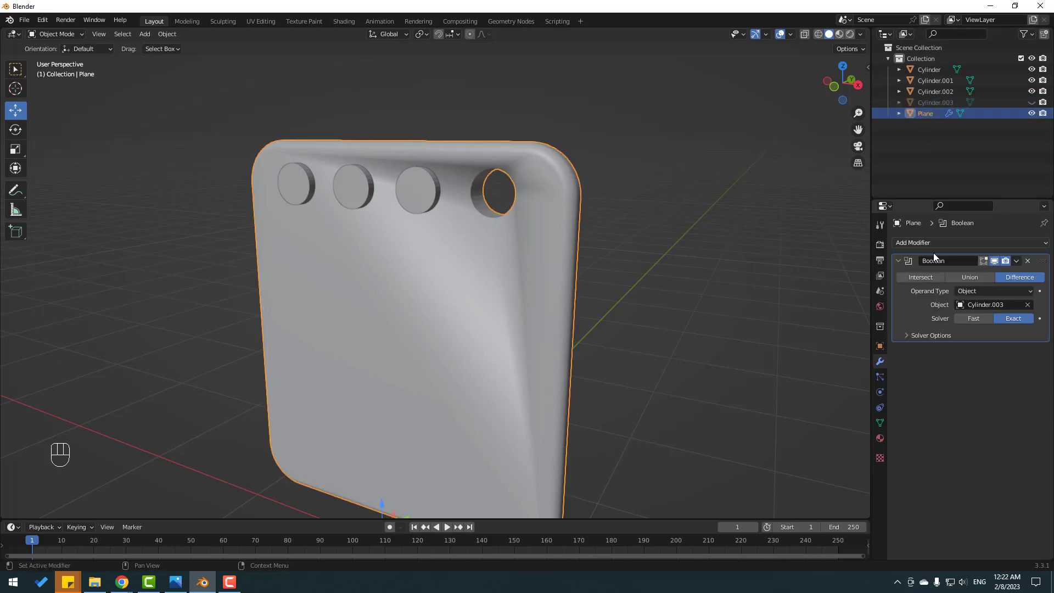
- Duplicate the Boolean modifier, set the copy's cutter to Cylinder.002, and hide Cylinder.002
click(1015, 262)
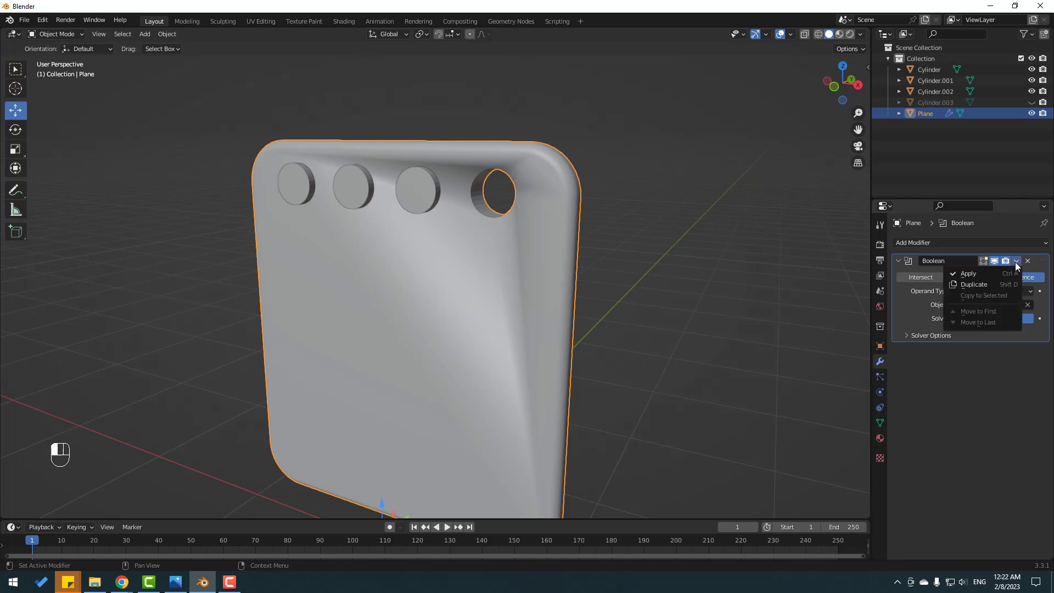
click(987, 285)
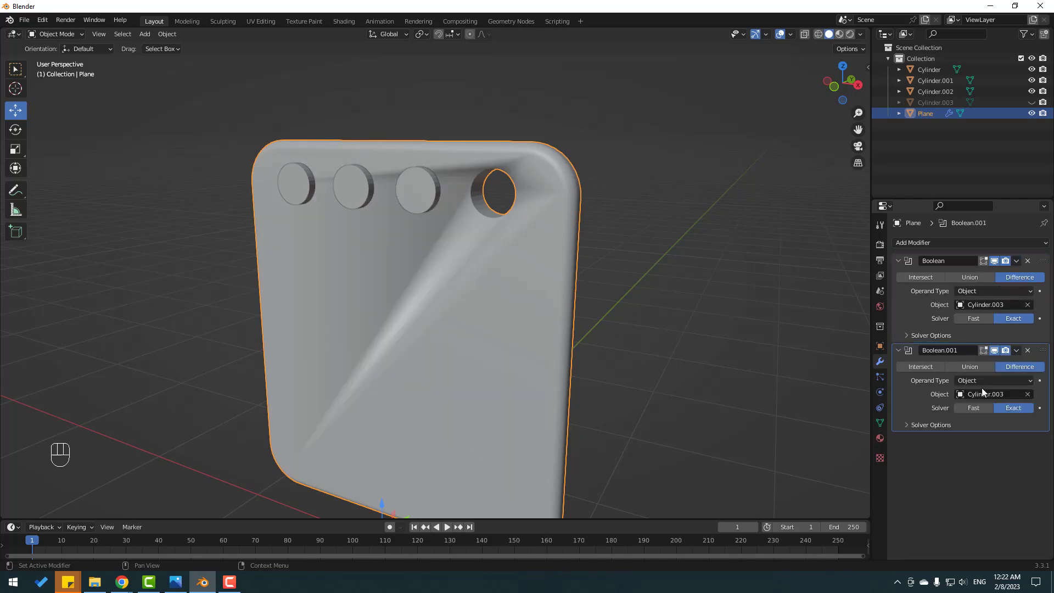
click(1027, 395)
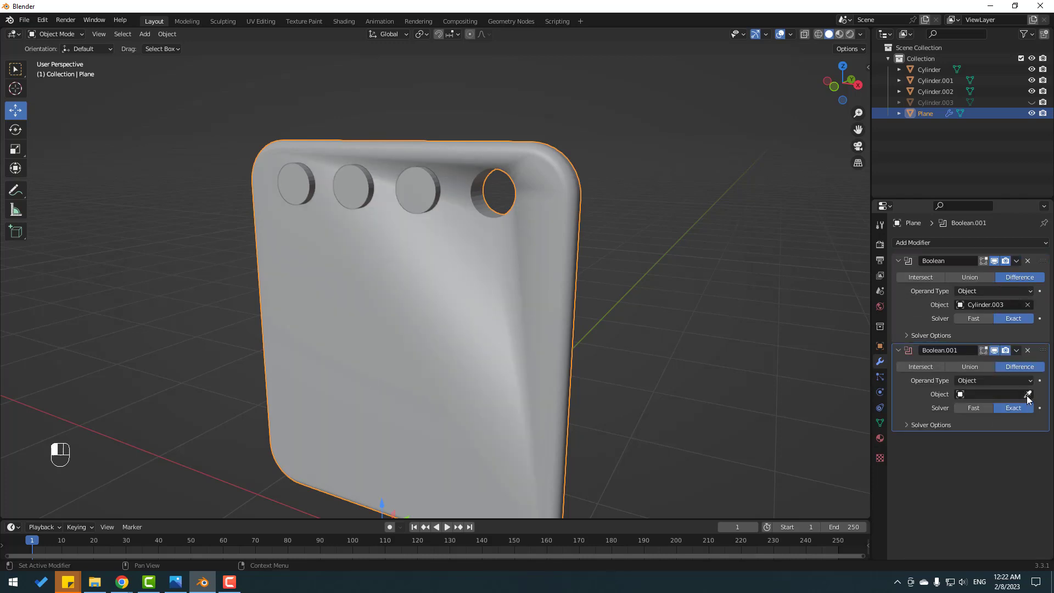
click(1028, 394)
click(412, 171)
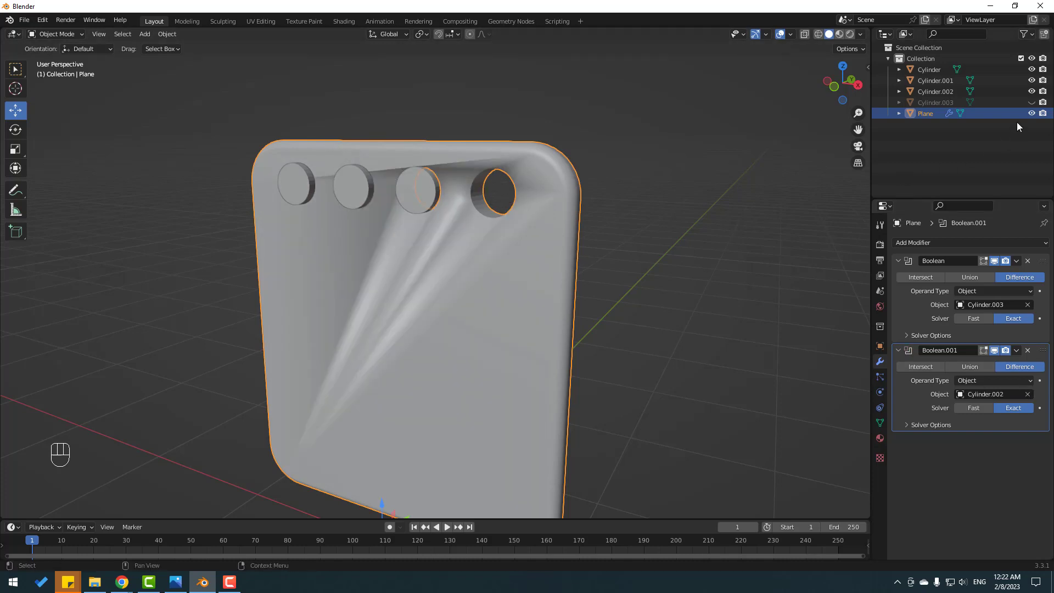
click(1031, 91)
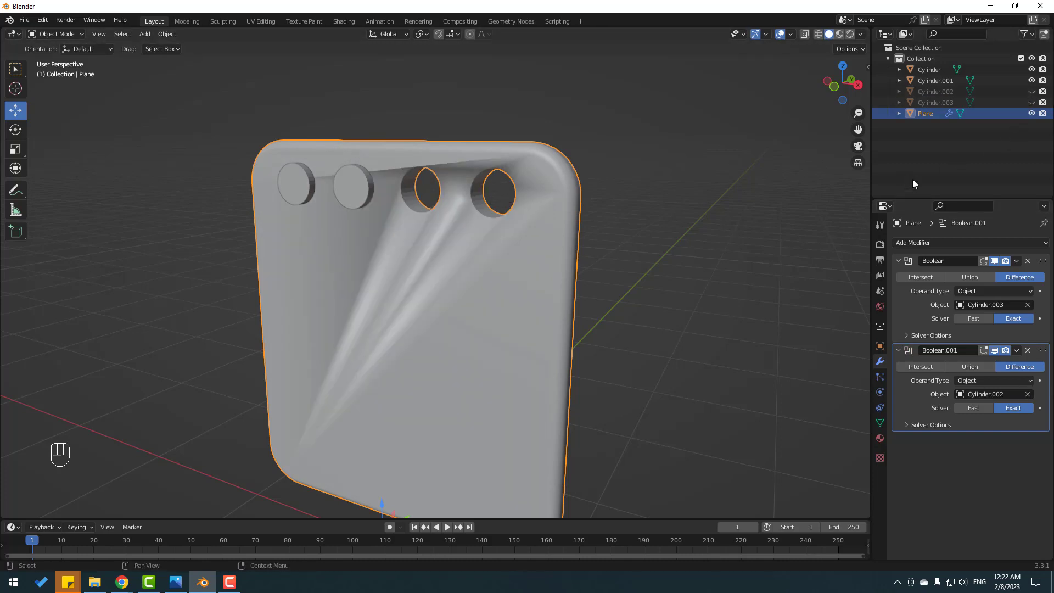
- Duplicate Boolean.001 and set the new Boolean.002's cutter to Cylinder.001
click(1016, 351)
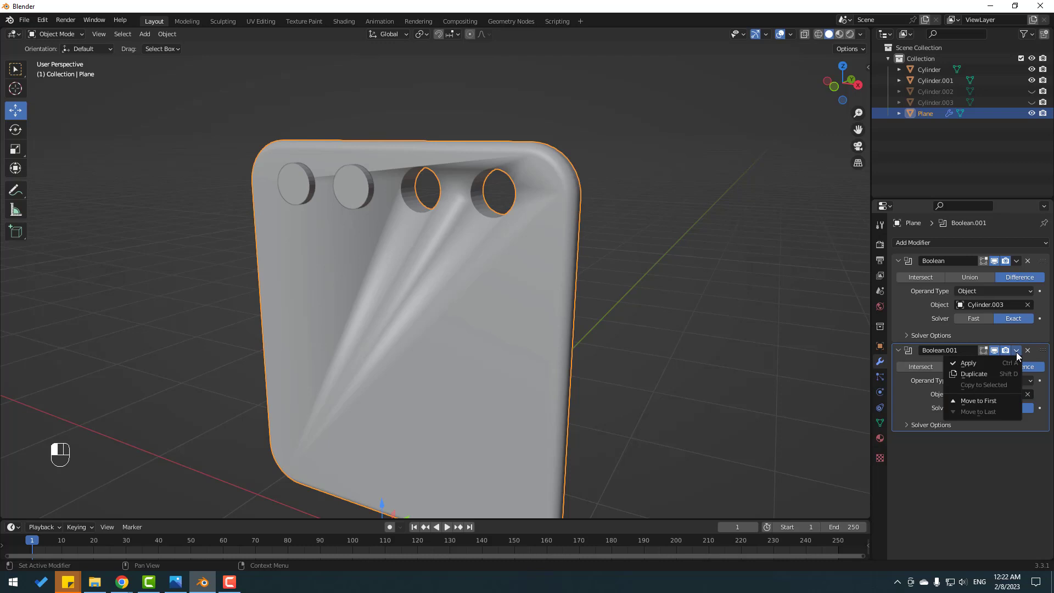
click(979, 374)
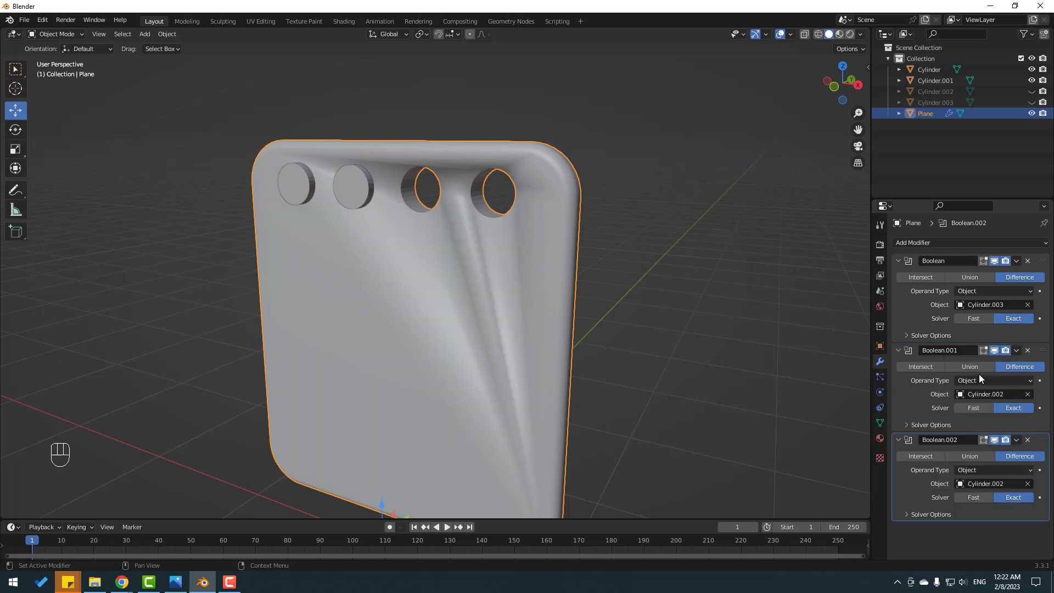
click(1027, 483)
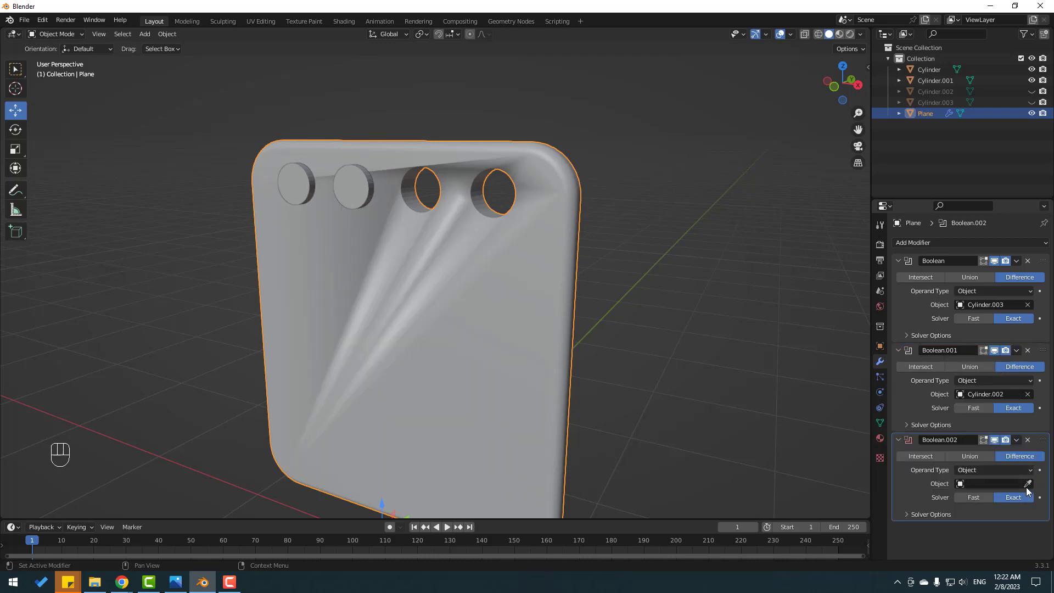
click(1027, 484)
click(354, 184)
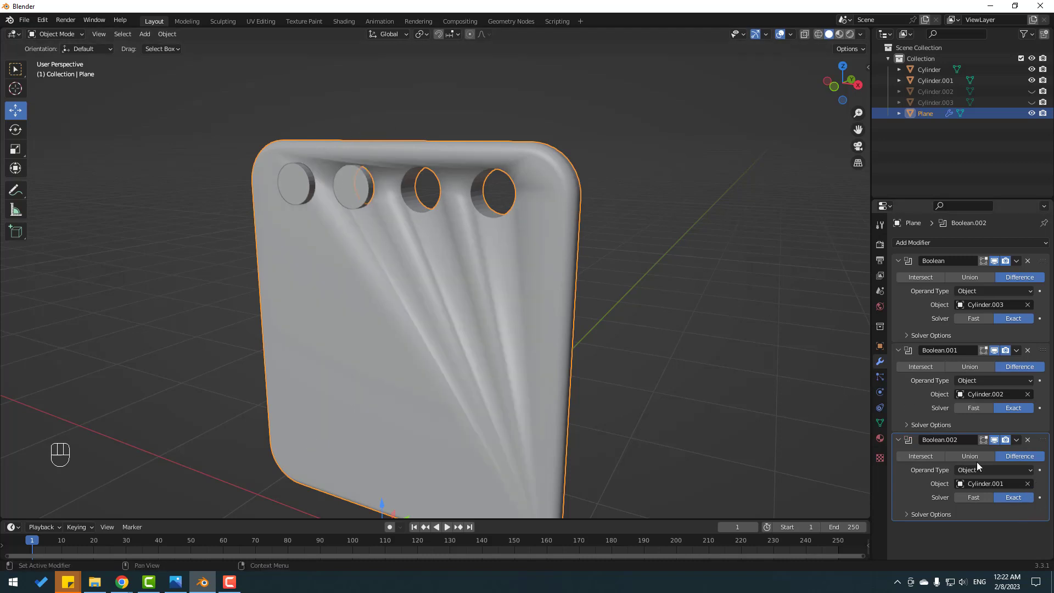
- Duplicate Boolean.002, set Boolean.003's cutter to Cylinder, and hide Cylinder and Cylinder.001
click(1016, 440)
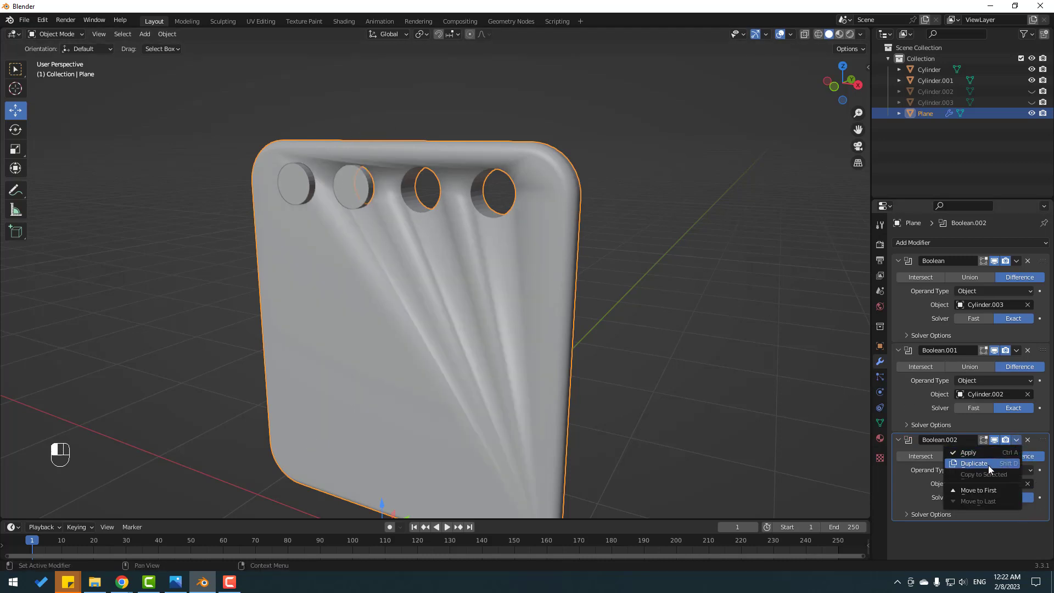
click(988, 465)
scroll(950, 498, down, 2)
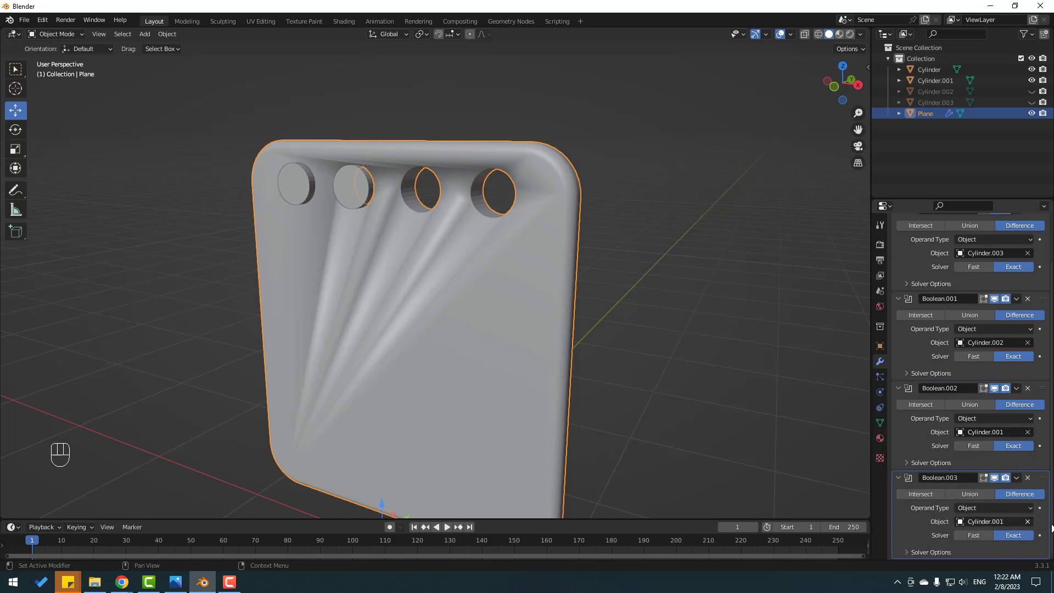
click(1027, 521)
click(1028, 521)
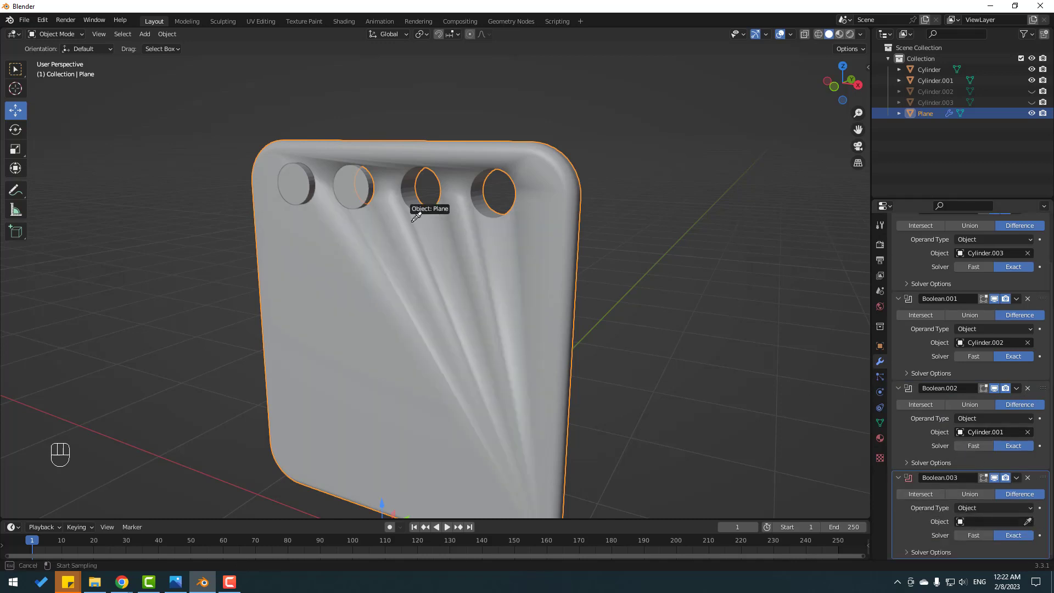
click(299, 179)
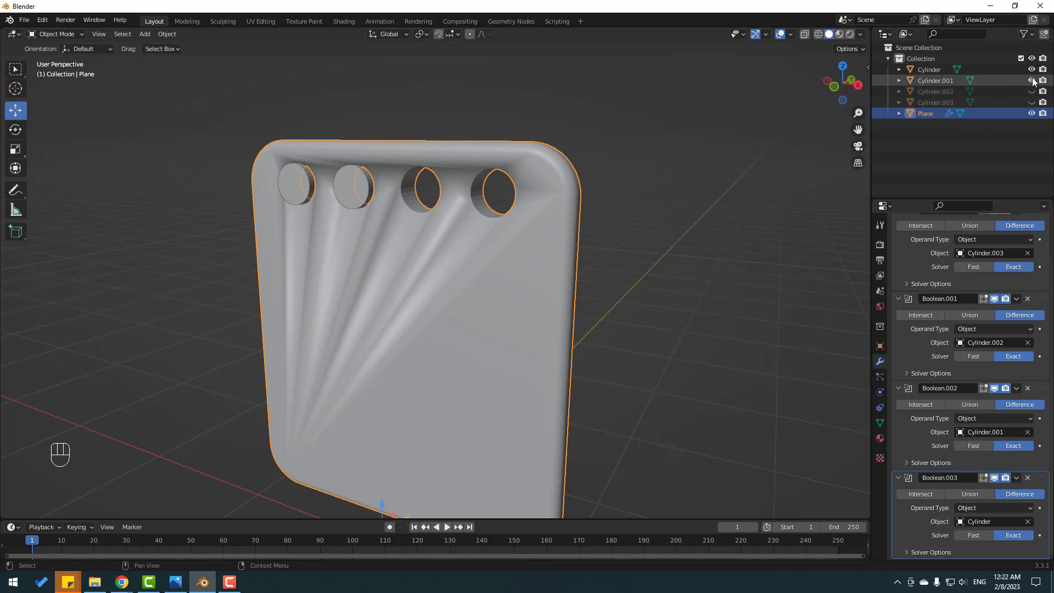
drag(1032, 82, 1032, 70)
middle_drag(489, 223, 740, 263)
click(940, 103)
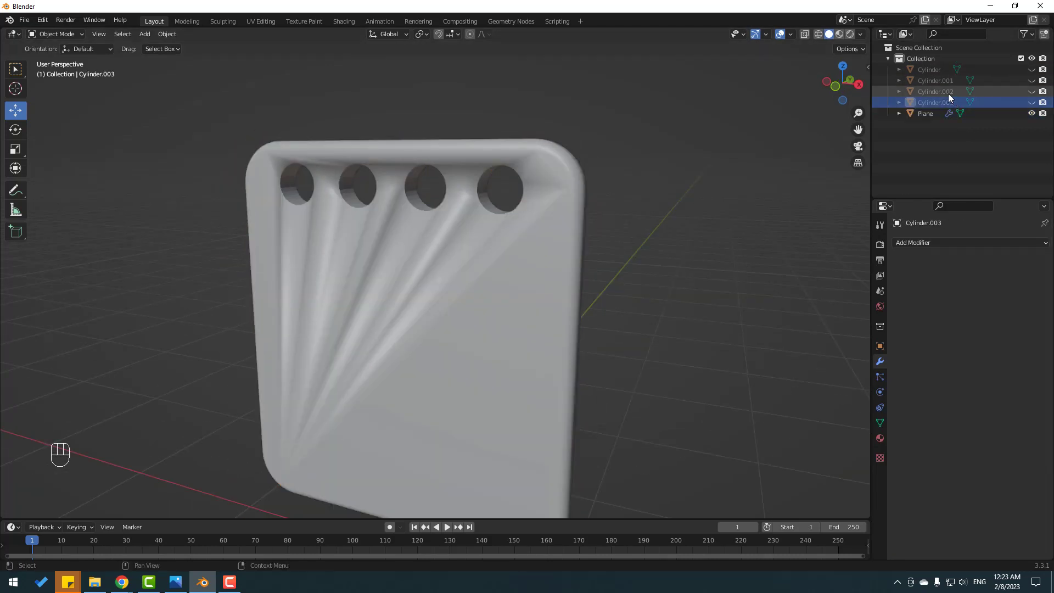
- Unhide and select all four cylinders, then nudge them slightly along X
shift+click(936, 81)
drag(1032, 69, 1031, 92)
middle_drag(344, 259, 397, 248)
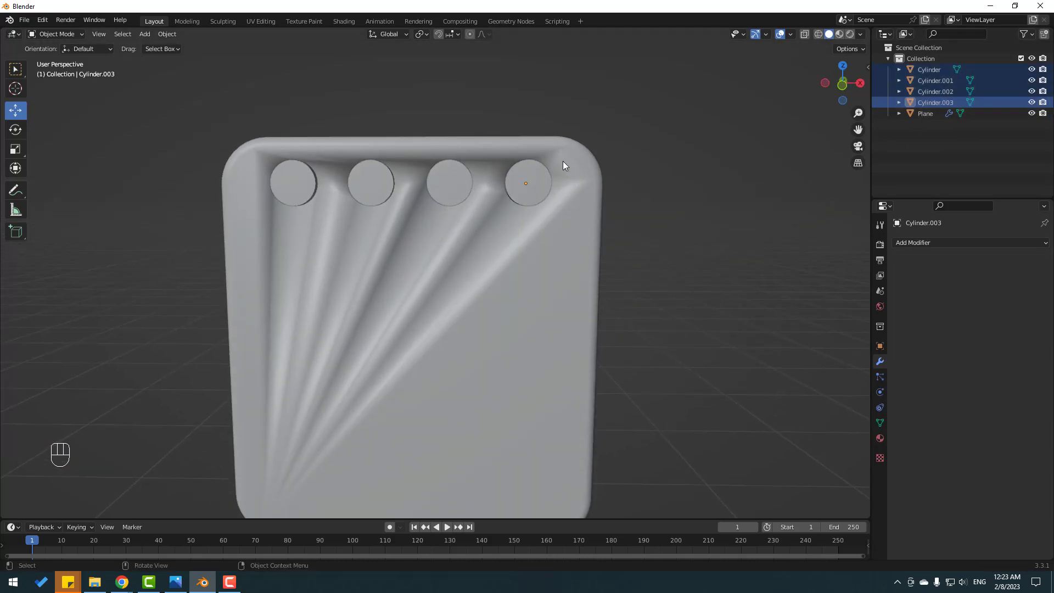
shift+click(442, 173)
shift+click(367, 172)
shift+click(294, 174)
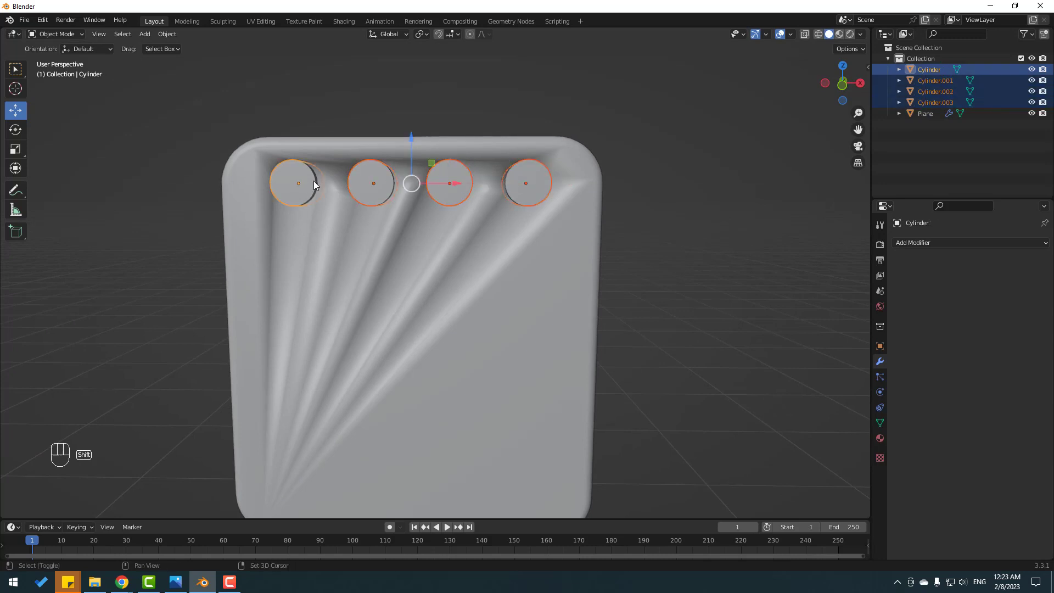
drag(437, 186, 448, 180)
- Hide all four cutter cylinders again and select the Plane
click(614, 177)
middle_drag(614, 176, 502, 227)
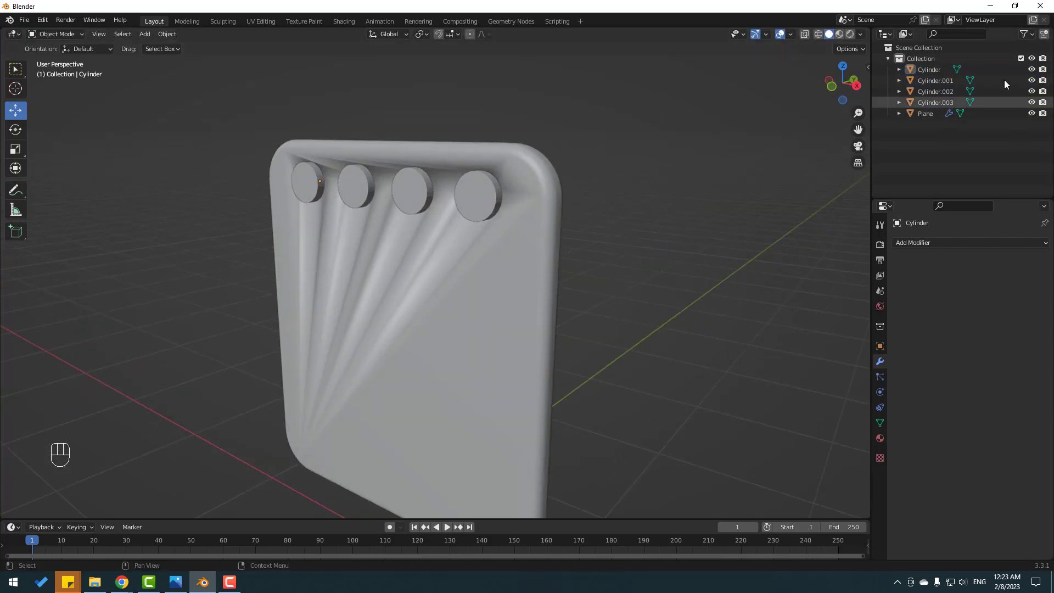
drag(1031, 70, 1032, 103)
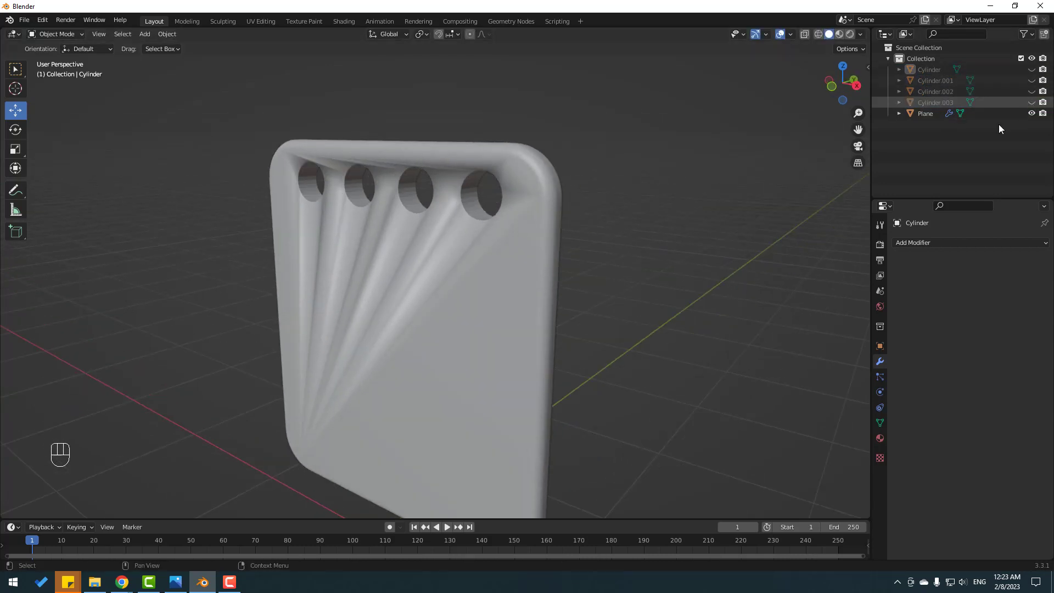
click(926, 113)
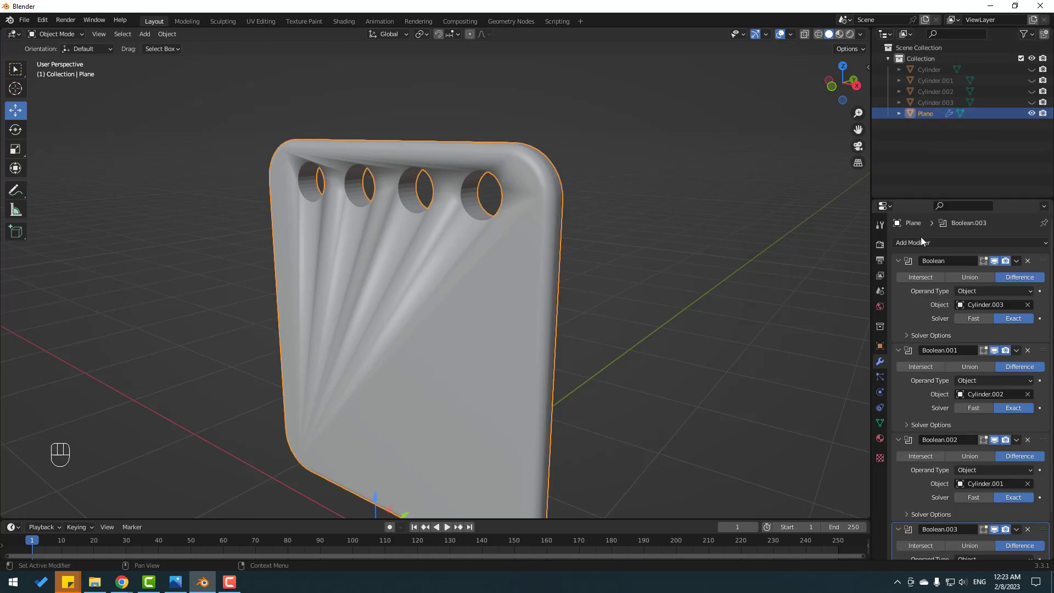
- Apply all four Boolean modifiers on the plate permanently
key(ctrl+z)
click(1016, 261)
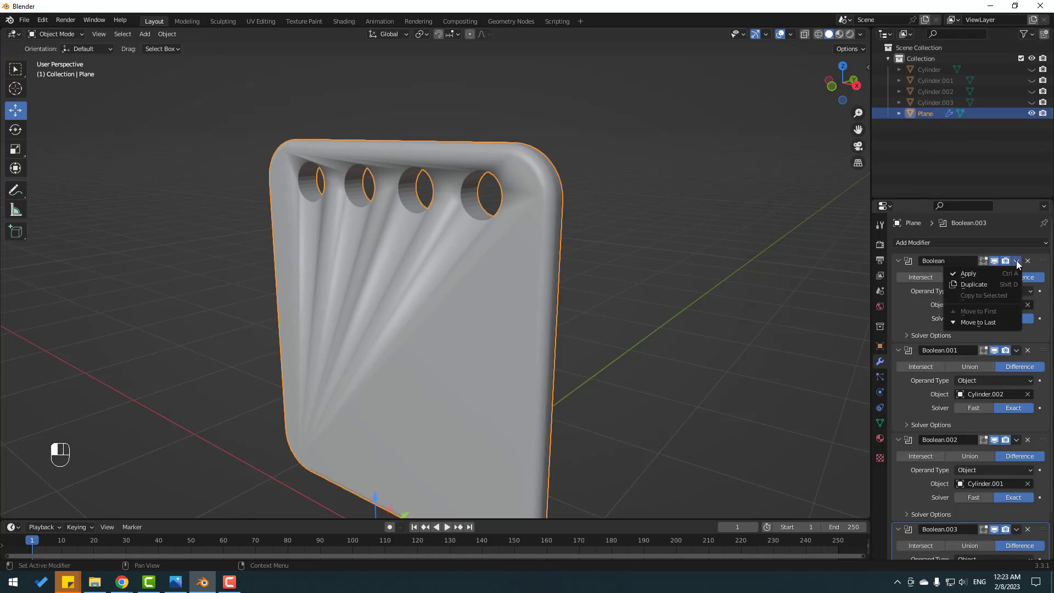
click(988, 272)
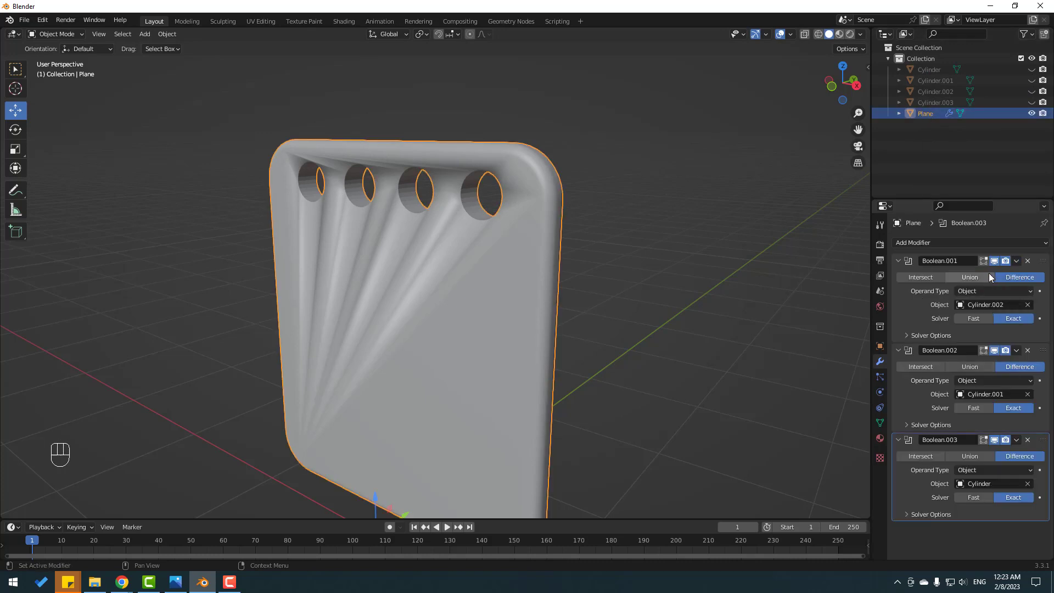
click(1015, 261)
click(958, 273)
click(1016, 262)
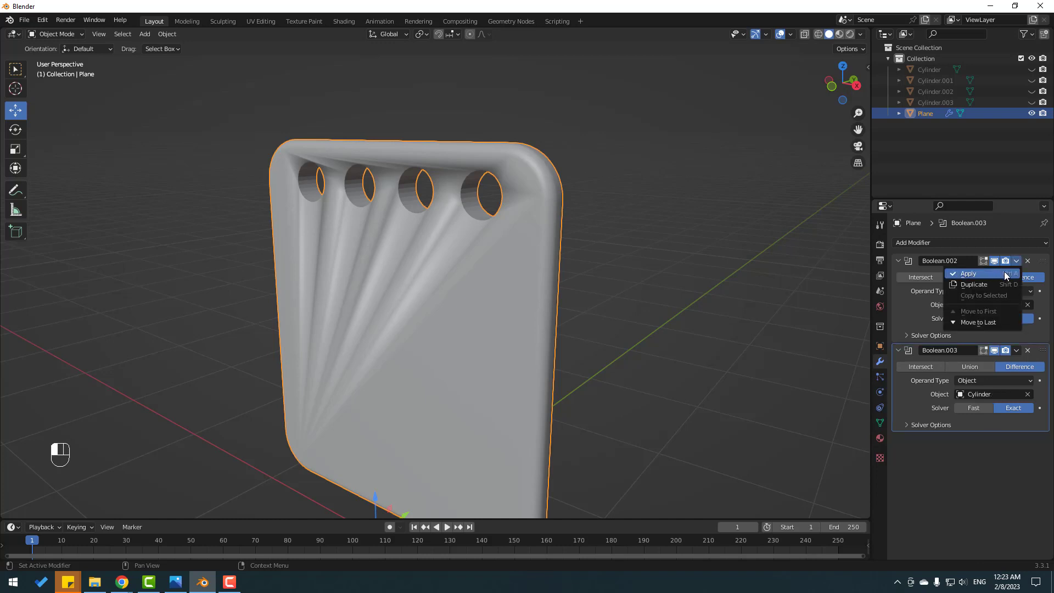
click(1003, 272)
click(1015, 262)
click(986, 270)
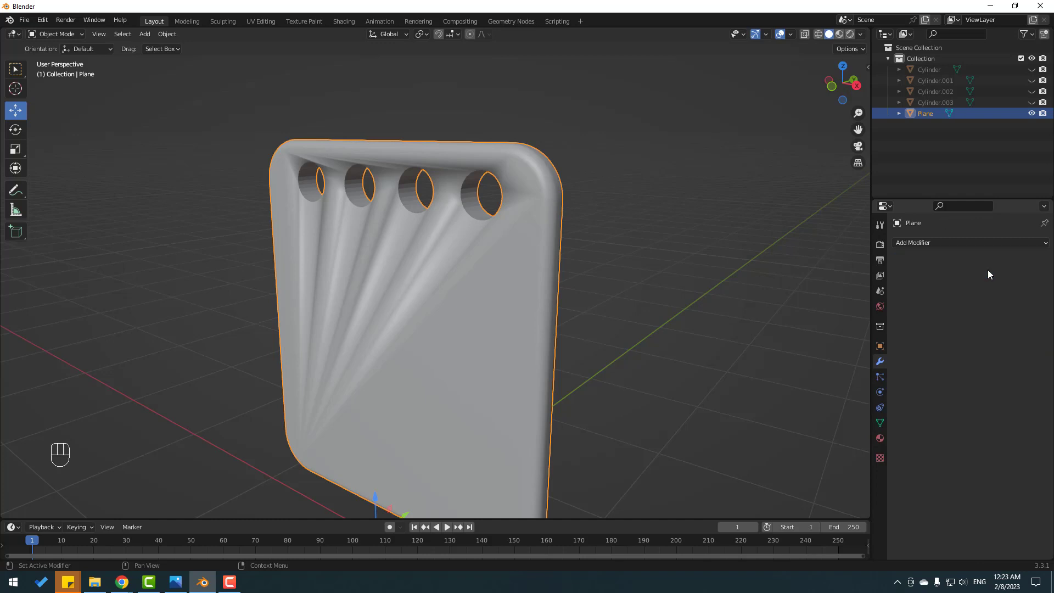
- Enable Auto Smooth at 30° in the plate's Normals settings
click(880, 422)
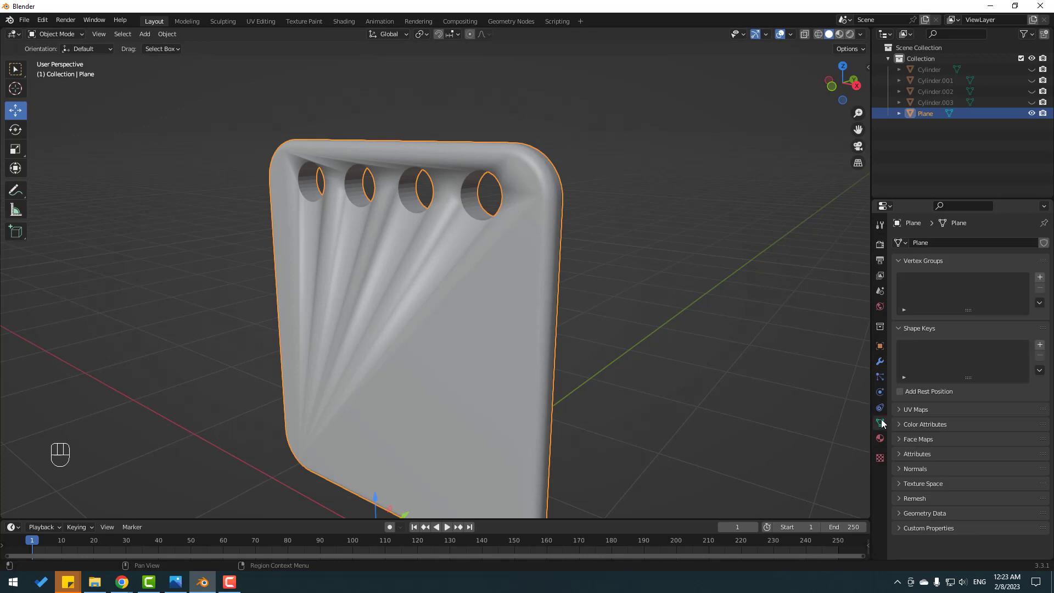
click(900, 469)
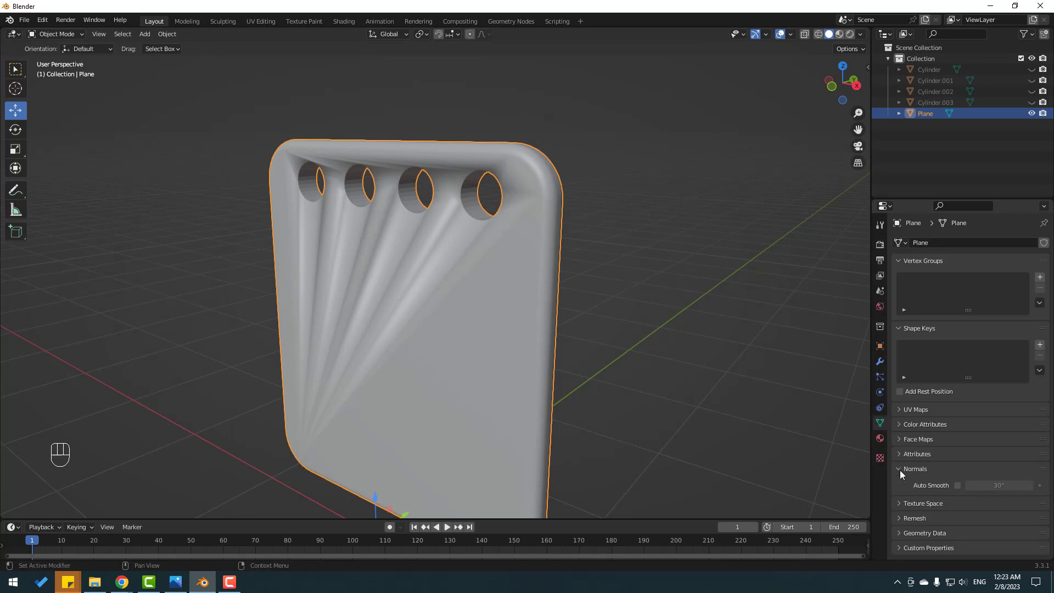
click(957, 485)
mouse_move(360, 335)
middle_down()
mouse_move(416, 335)
mouse_move(388, 334)
middle_up()
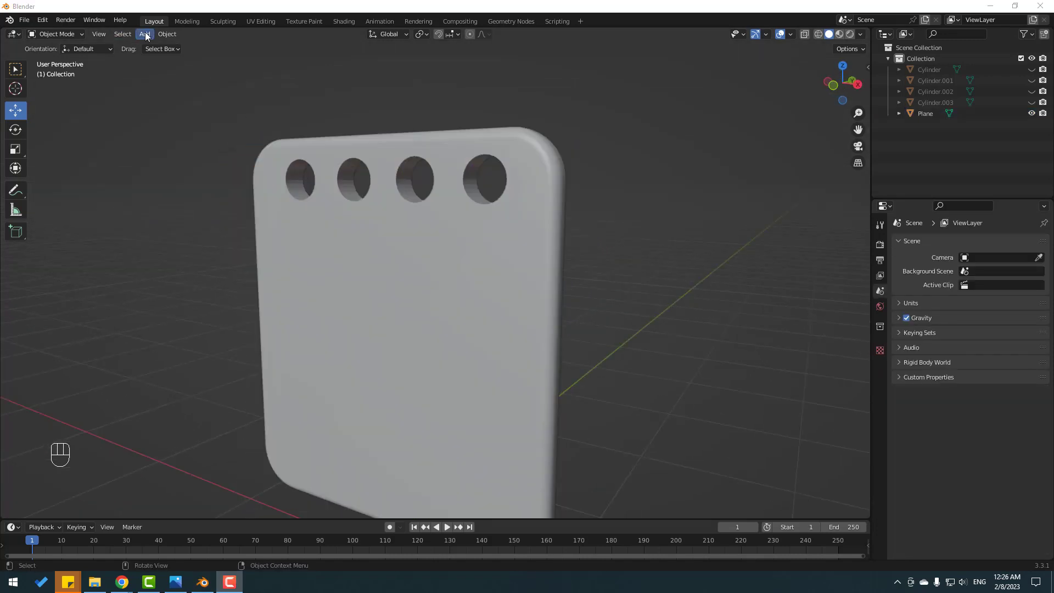
- Add a torus with 45 major and 25 minor segments, radii 0.41 m and 0.13 m
click(146, 35)
mouse_move(154, 47)
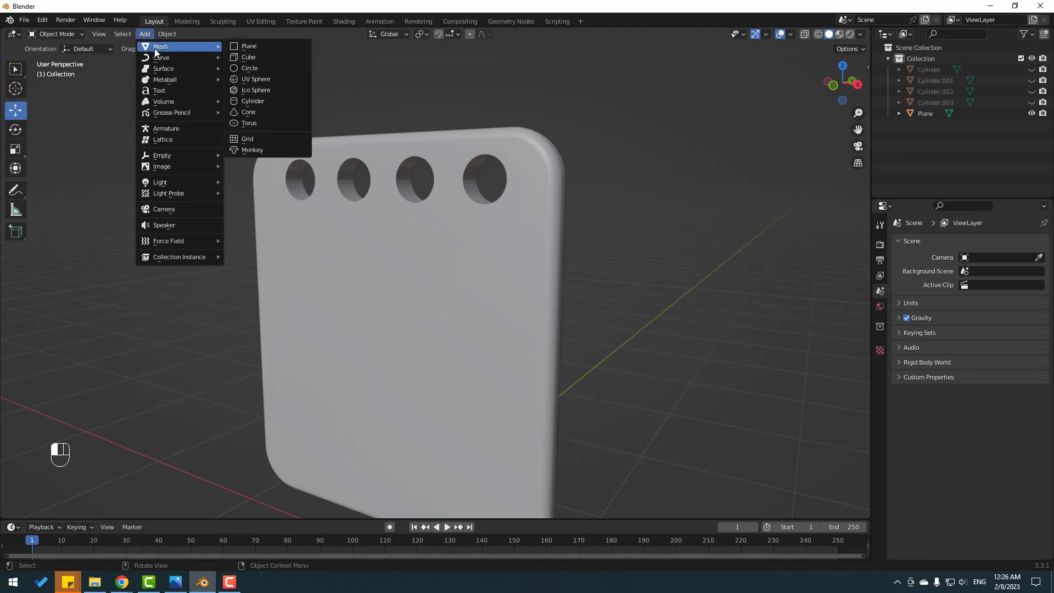
click(253, 123)
scroll(252, 433, down, 3)
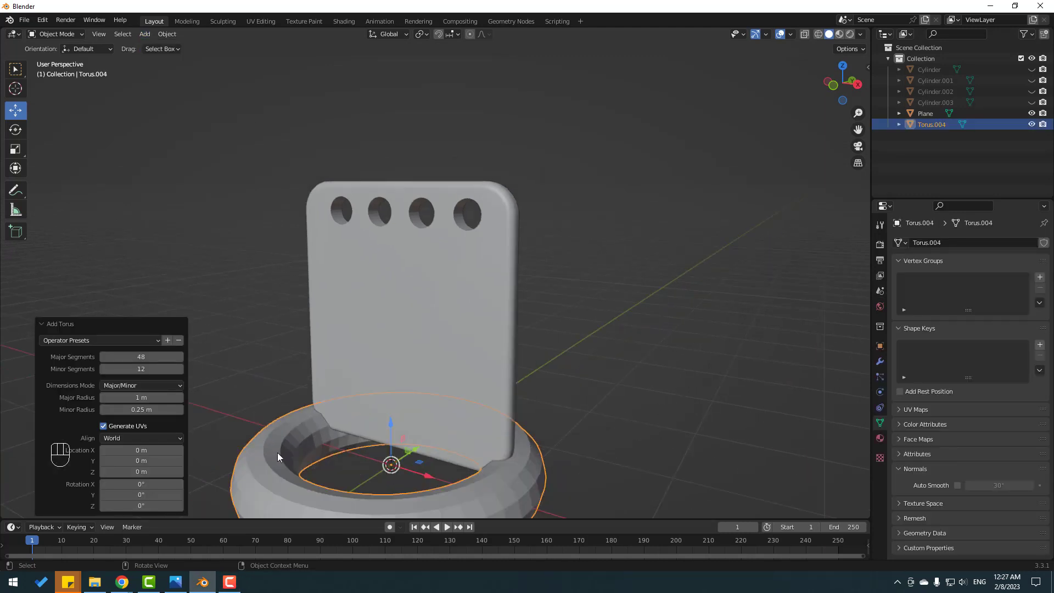
scroll(279, 444, down, 1)
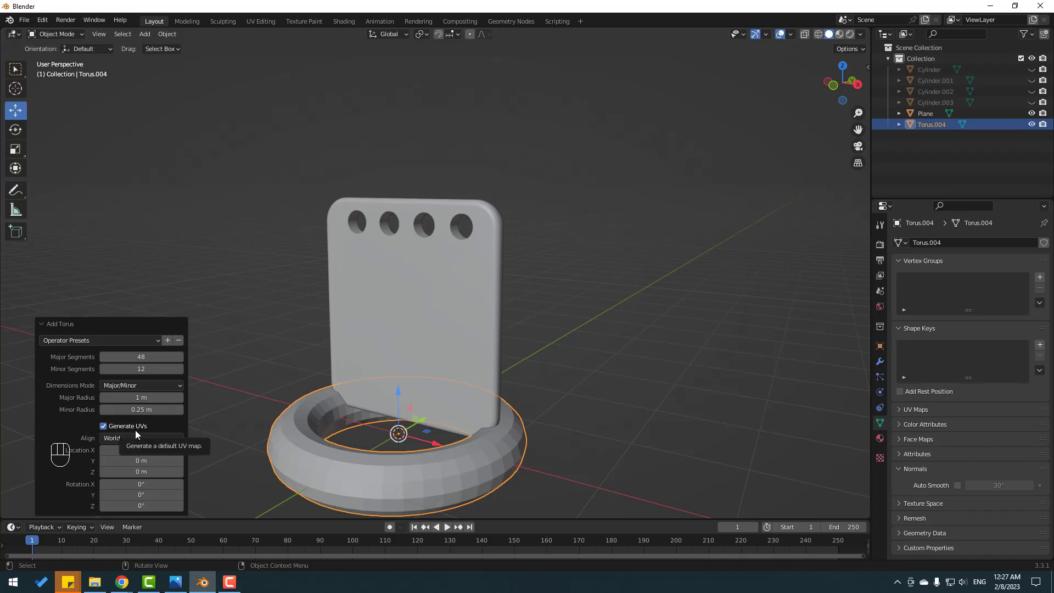
drag(132, 410, 147, 360)
drag(141, 369, 120, 397)
mouse_move(141, 410)
mouse_down()
mouse_move(112, 409)
mouse_move(129, 398)
mouse_move(112, 398)
mouse_move(130, 409)
mouse_up()
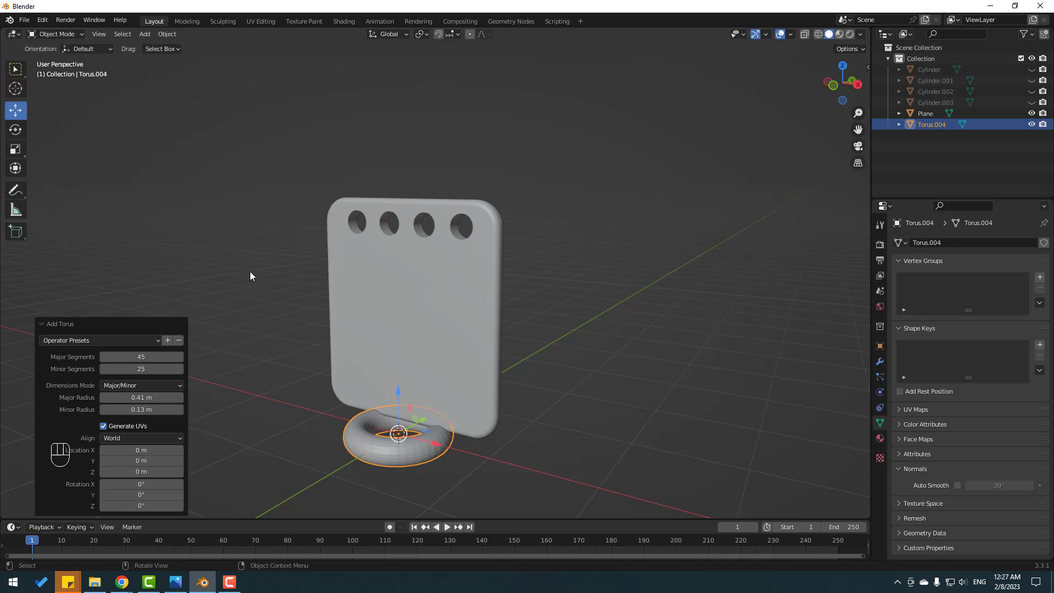
- Raise the torus to Z 2.0377 m above the slab
drag(400, 407, 384, 219)
scroll(353, 237, up, 3)
middle_drag(353, 237, 327, 257)
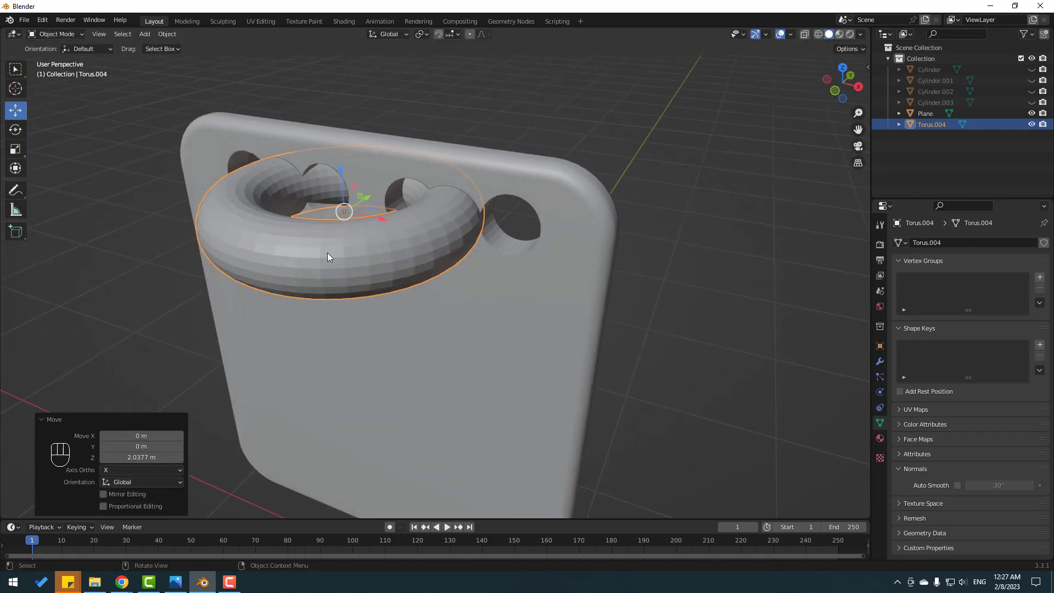
- Rotate the torus 90° around Y so it stands upright
key(r)
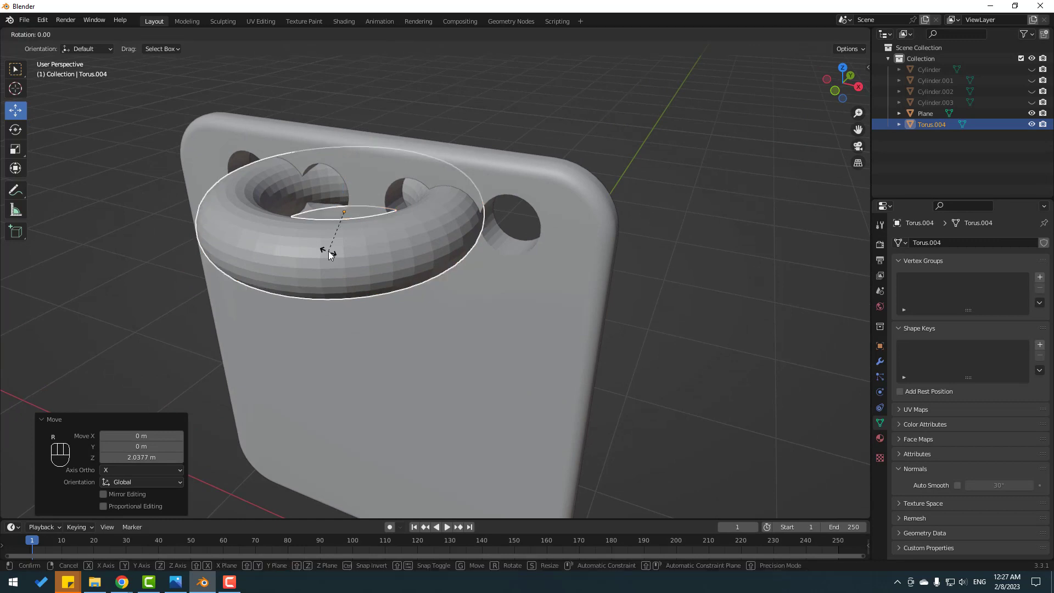
text(y)
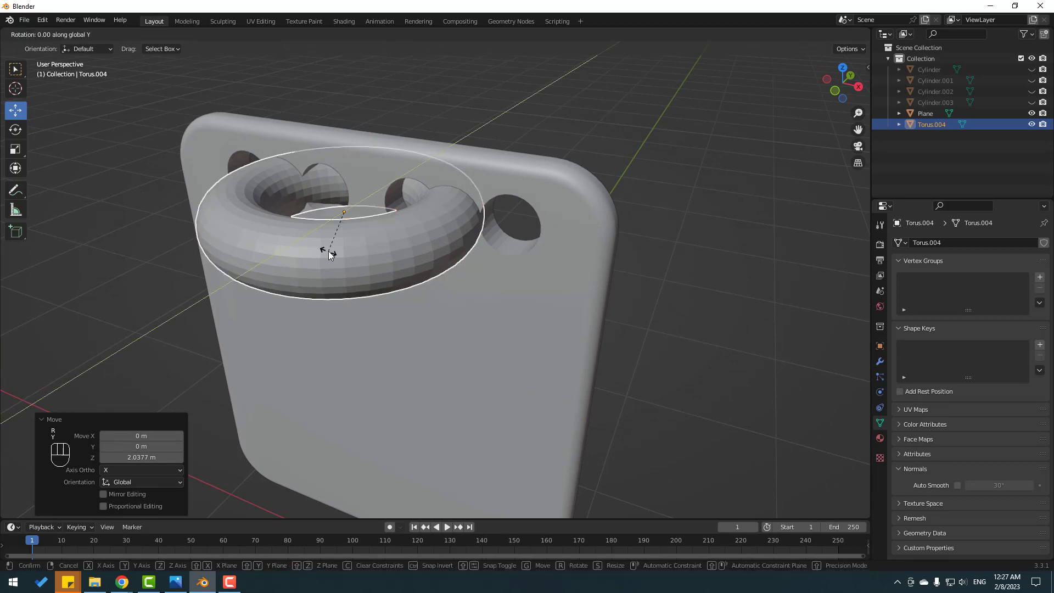
text(90)
key(Return)
scroll(351, 225, up, 2)
shift+middle_drag(360, 235, 340, 130)
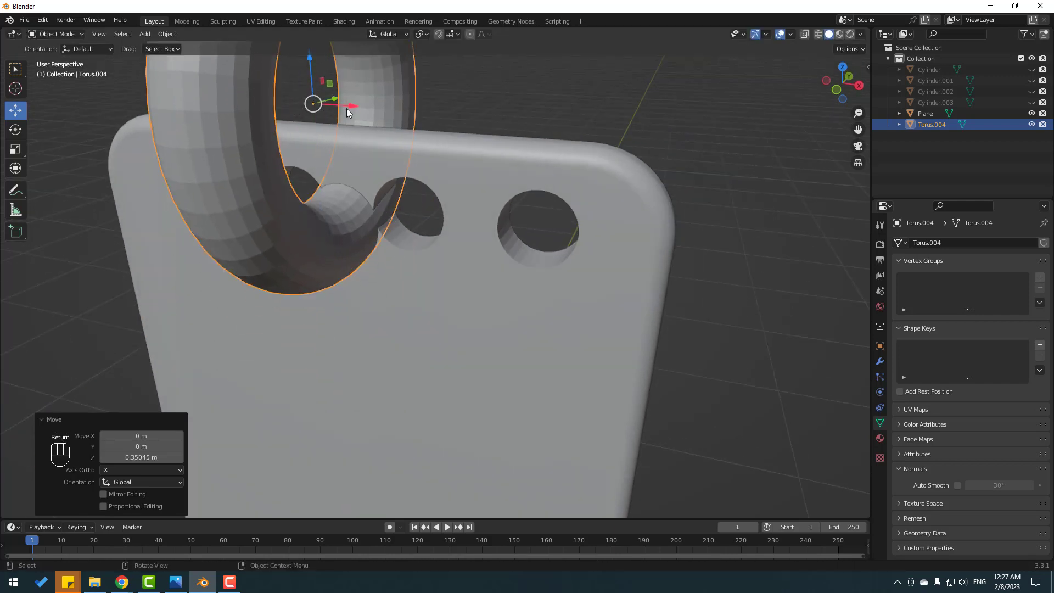
- Shift the torus along X and scale it down to 0.707
key(g)
key(x)
click(419, 171)
middle_drag(420, 171, 423, 164)
key(s)
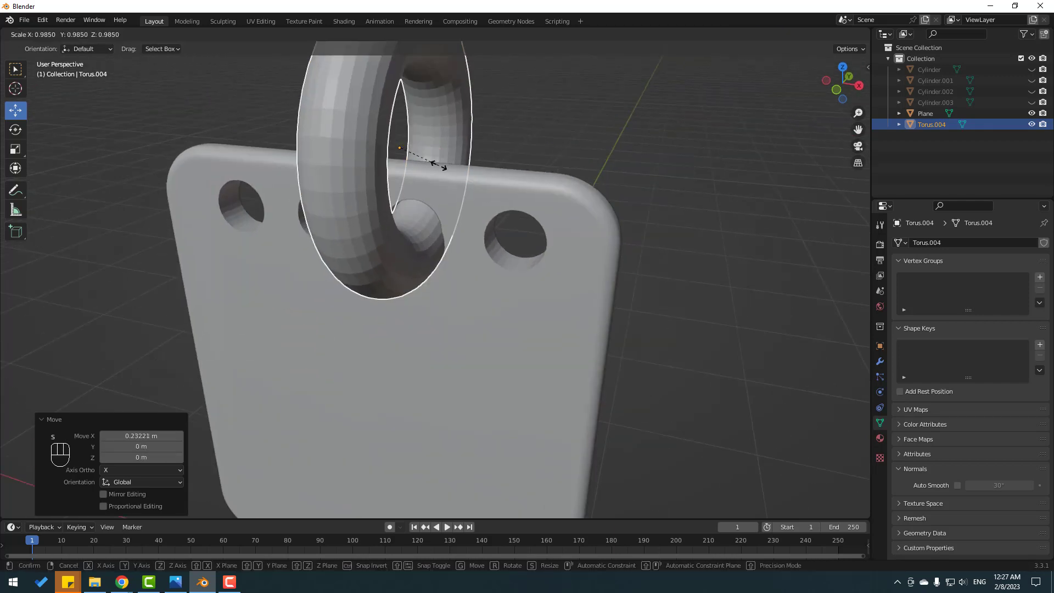
click(415, 160)
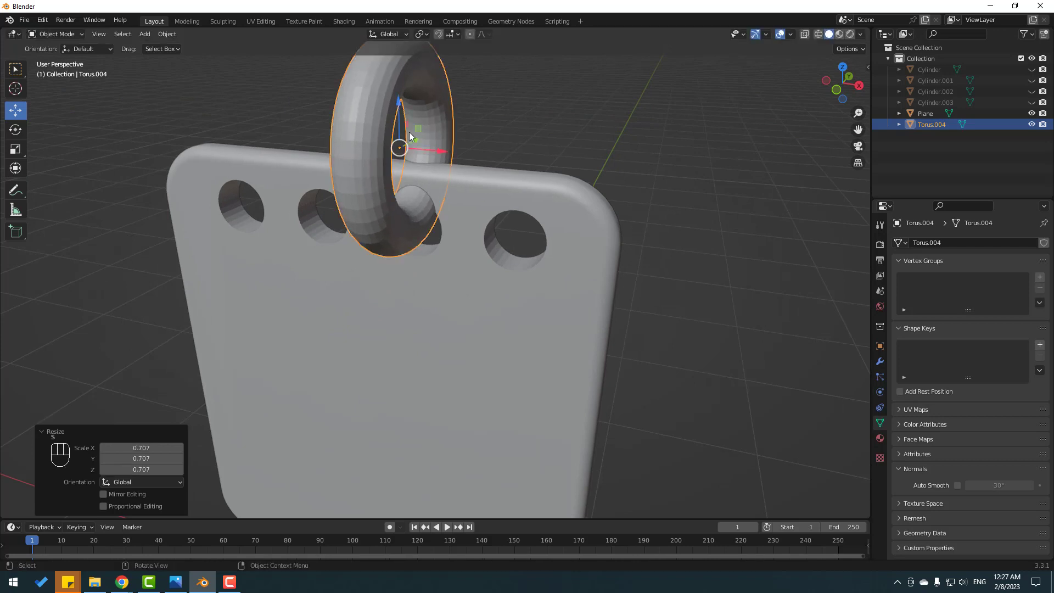
- Lower the torus and slide it along Y so it loops through the third hole
key(g)
key(z)
click(413, 157)
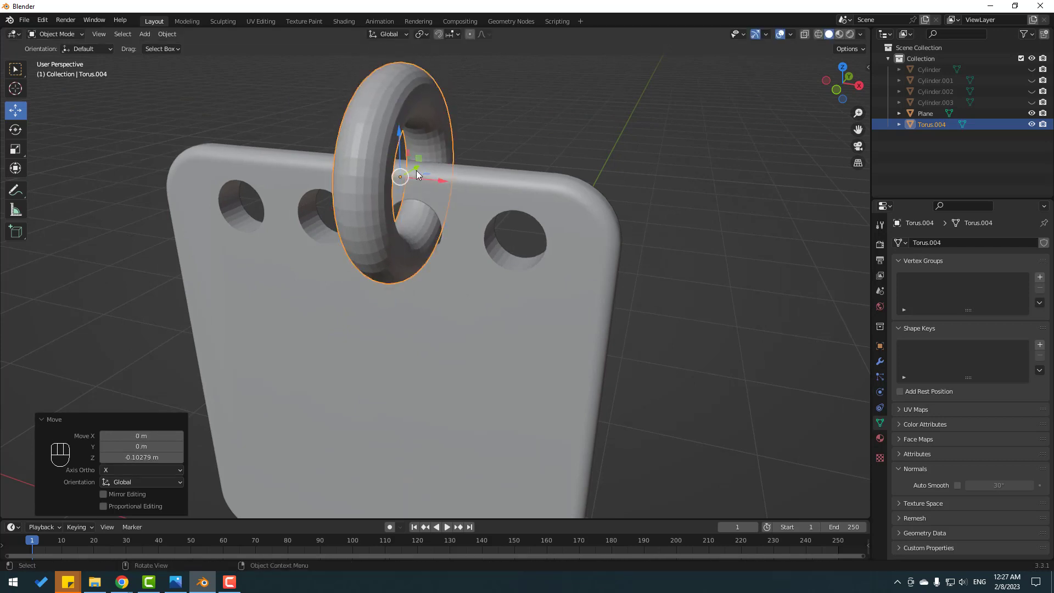
drag(417, 174, 424, 164)
middle_drag(423, 164, 393, 169)
- Reselect the torus ring and bring up its object context menu
key(g)
key(Escape)
click(503, 170)
scroll(488, 202, up, 5)
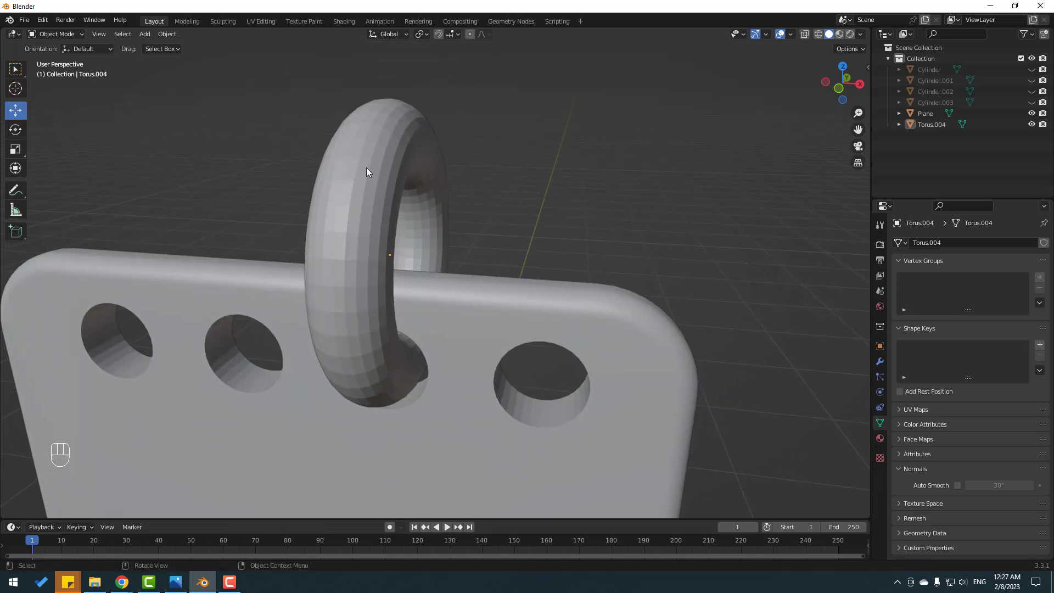
click(384, 167)
right_click(393, 151)
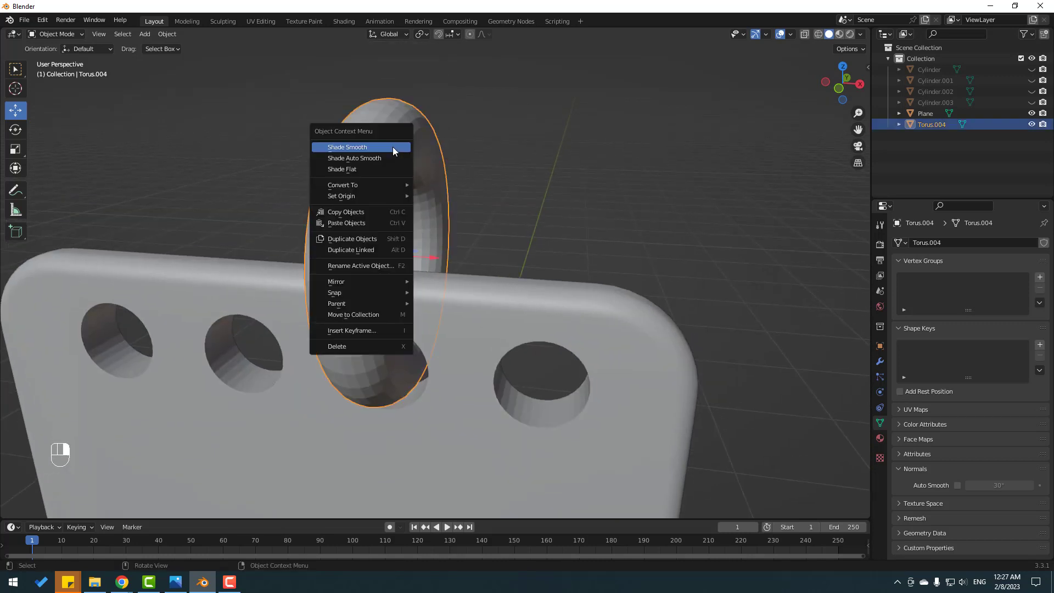
- Shade the torus smooth and fine-tune its height and size in front orthographic view
click(339, 155)
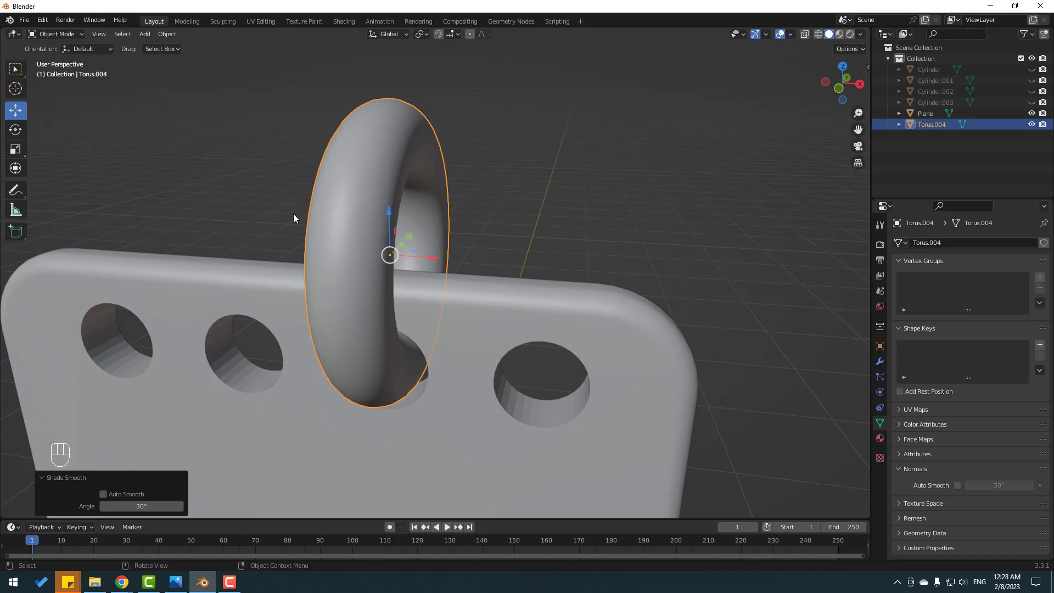
key(KP_1)
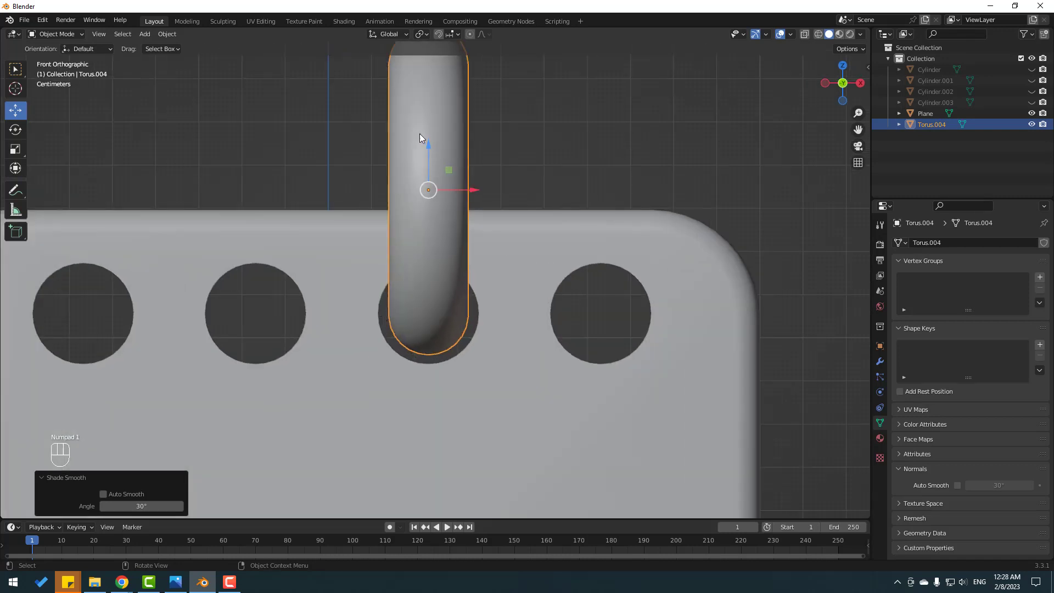
drag(427, 148, 428, 152)
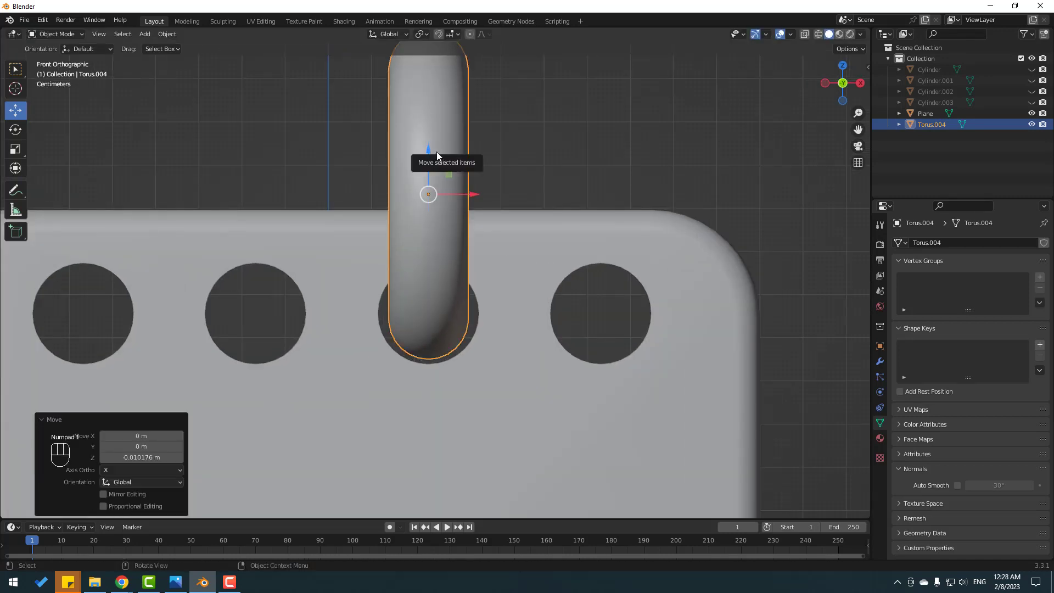
key(s)
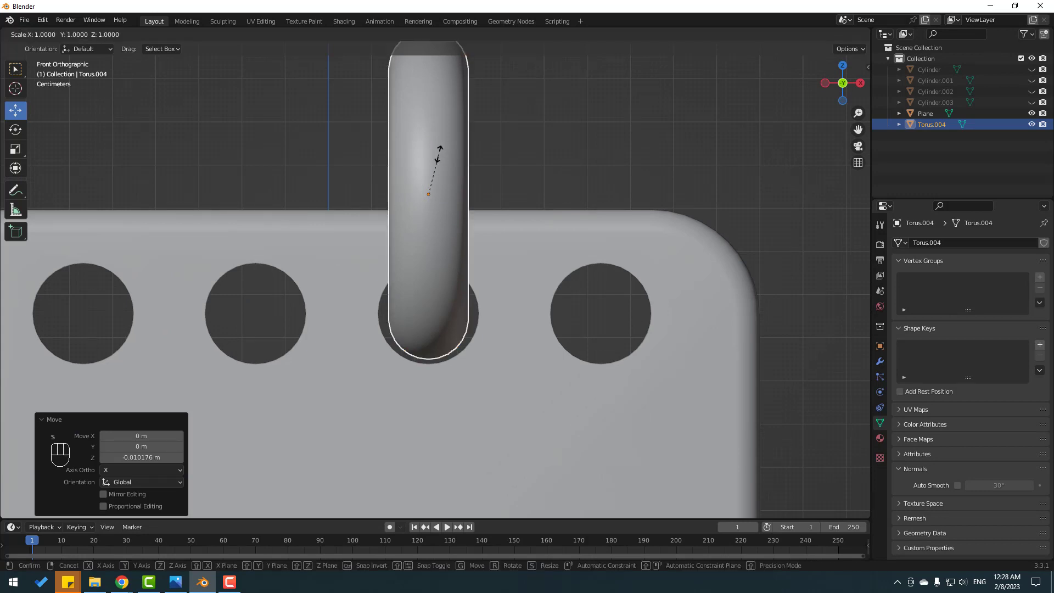
click(442, 158)
drag(428, 160, 428, 147)
scroll(460, 222, down, 3)
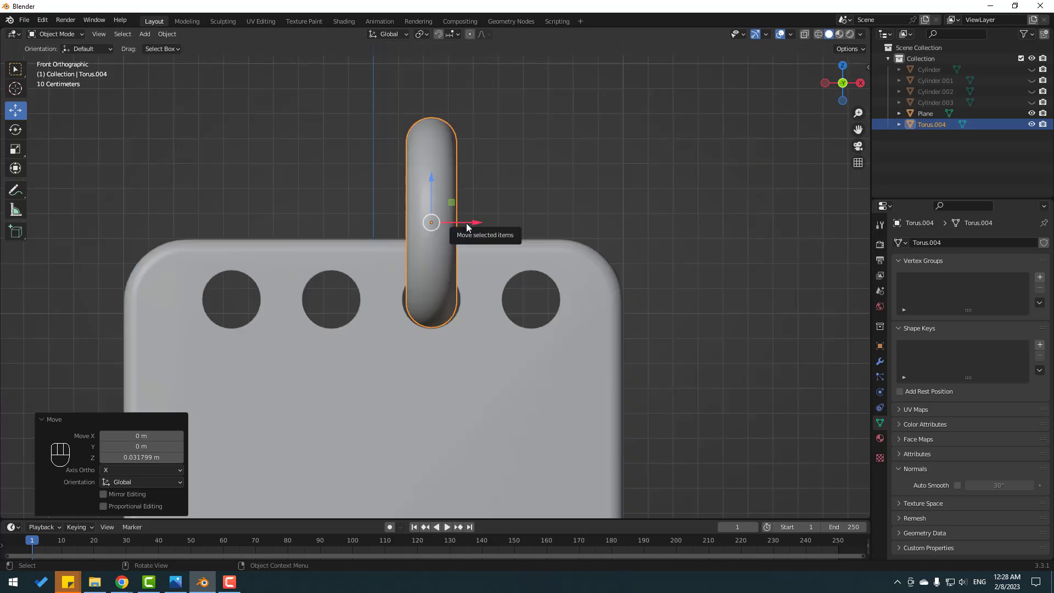
- Duplicate the ring and move the copy into the fourth hole
key(shift+d)
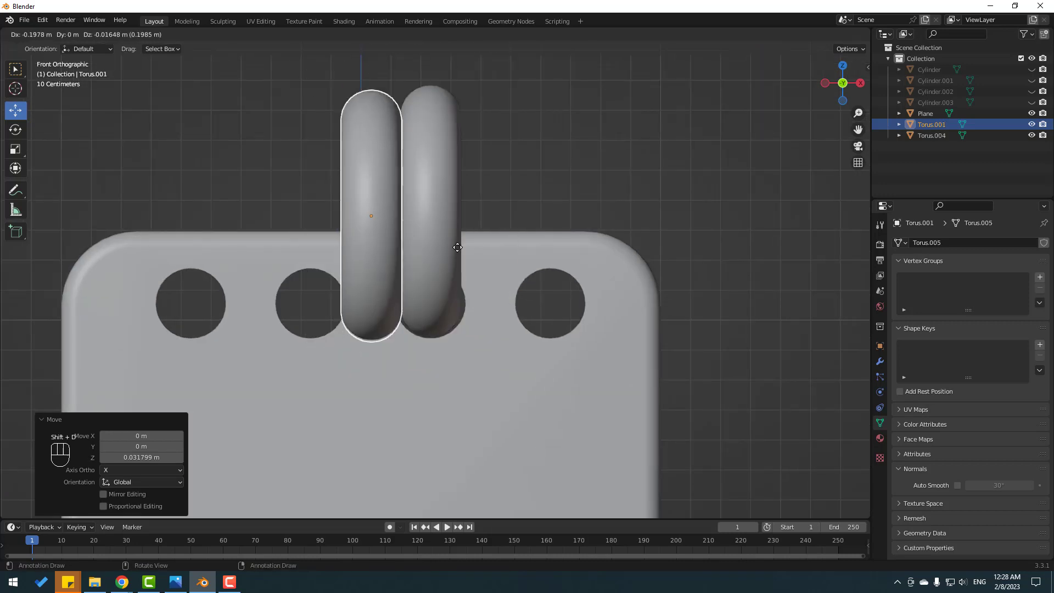
key(Escape)
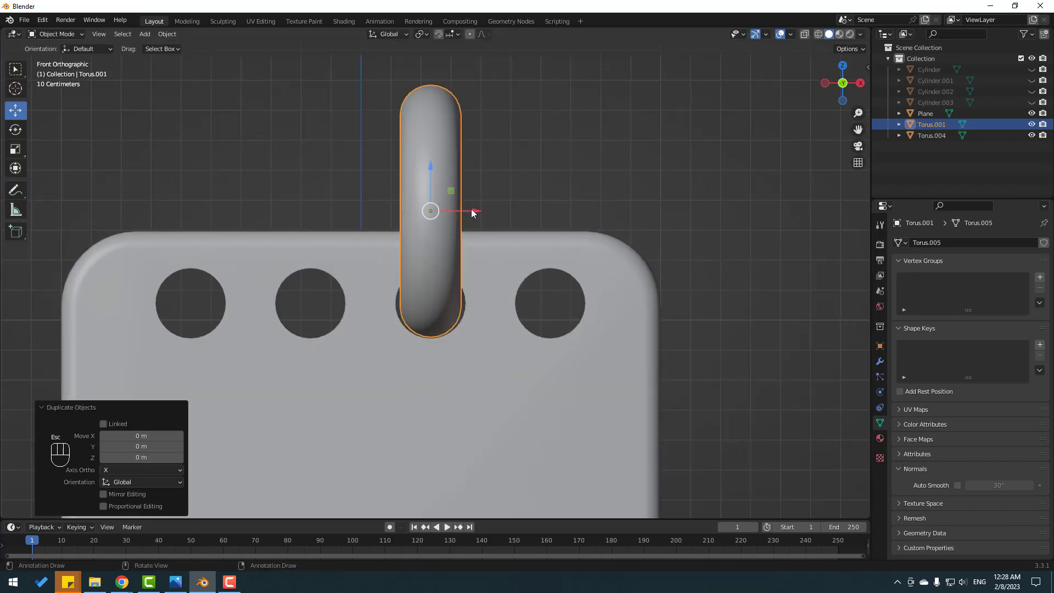
drag(472, 213, 591, 213)
- Duplicate both rings and slide the copies left into the two empty holes
click(492, 192)
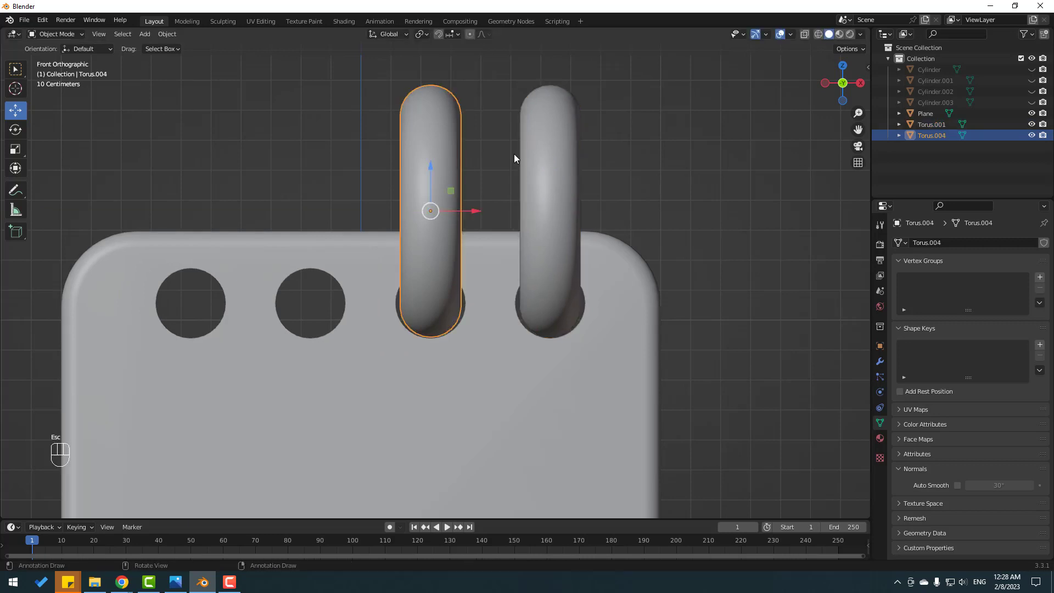
shift+click(544, 179)
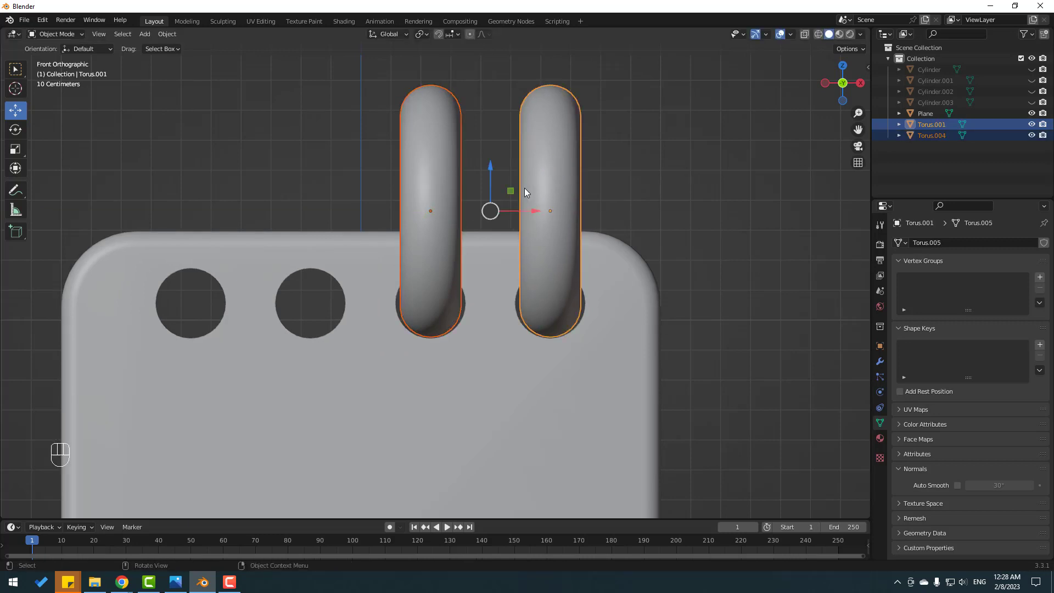
key(shift+d)
key(Escape)
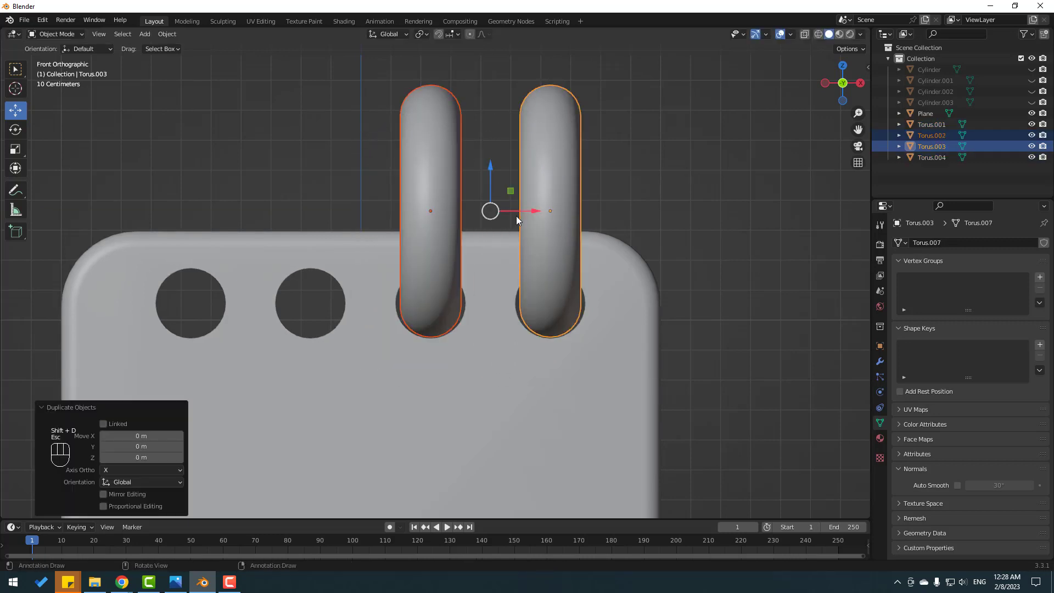
drag(517, 220, 280, 215)
scroll(501, 257, down, 4)
key(alt+a)
- Select the card and place the 3D cursor at its top centre
middle_drag(482, 289, 377, 329)
scroll(361, 286, up, 2)
scroll(371, 294, down, 3)
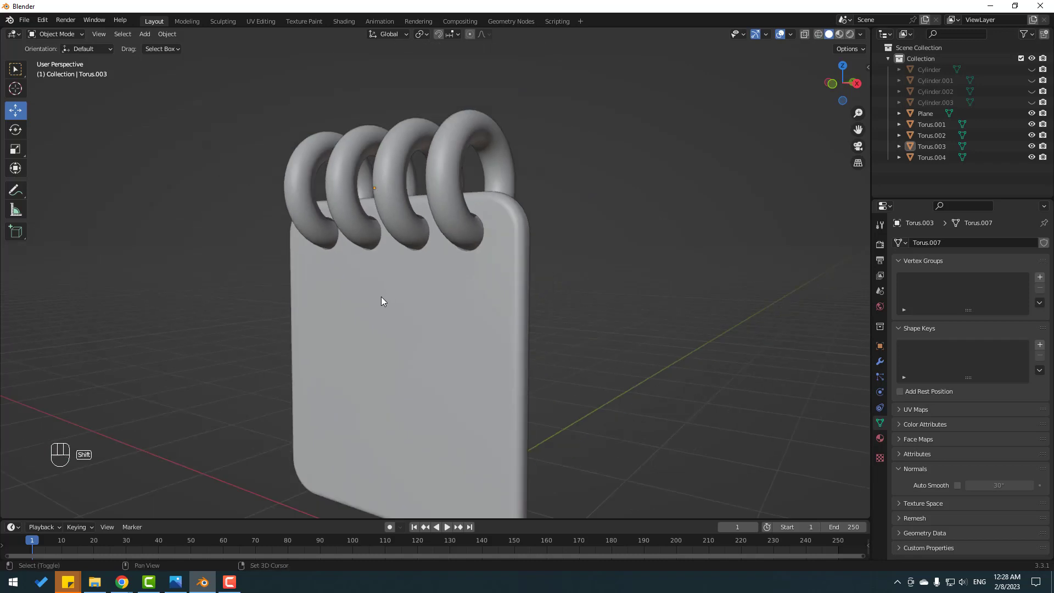
middle_drag(383, 301, 378, 271)
click(390, 299)
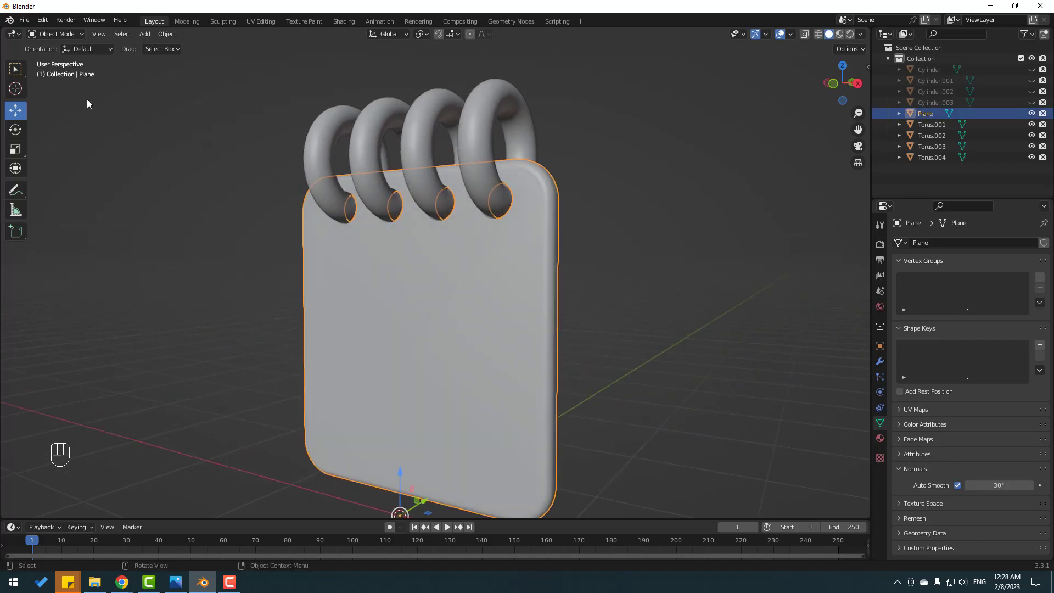
click(16, 89)
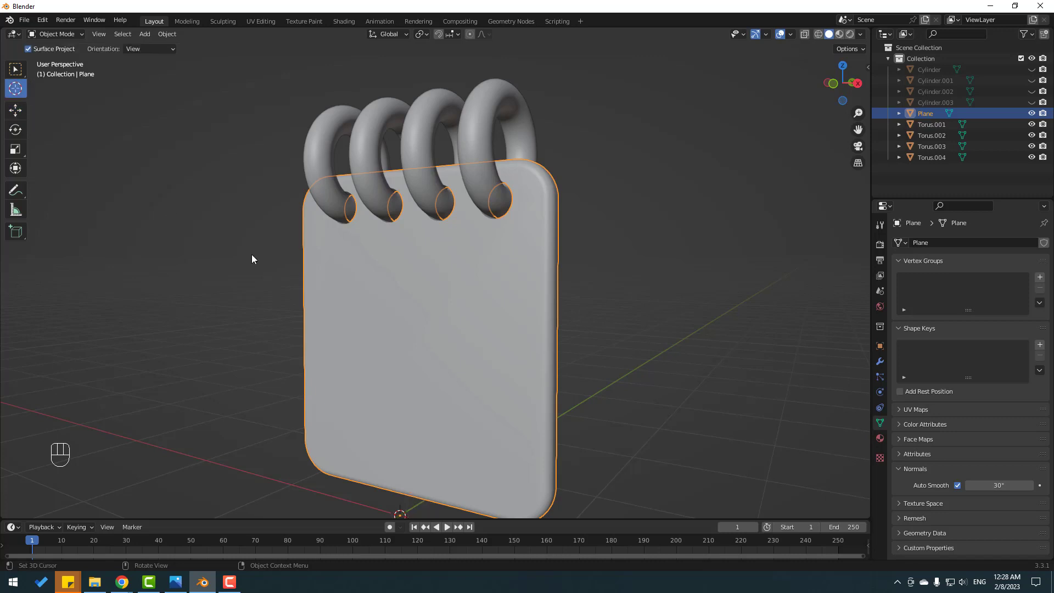
middle_drag(404, 202, 428, 190)
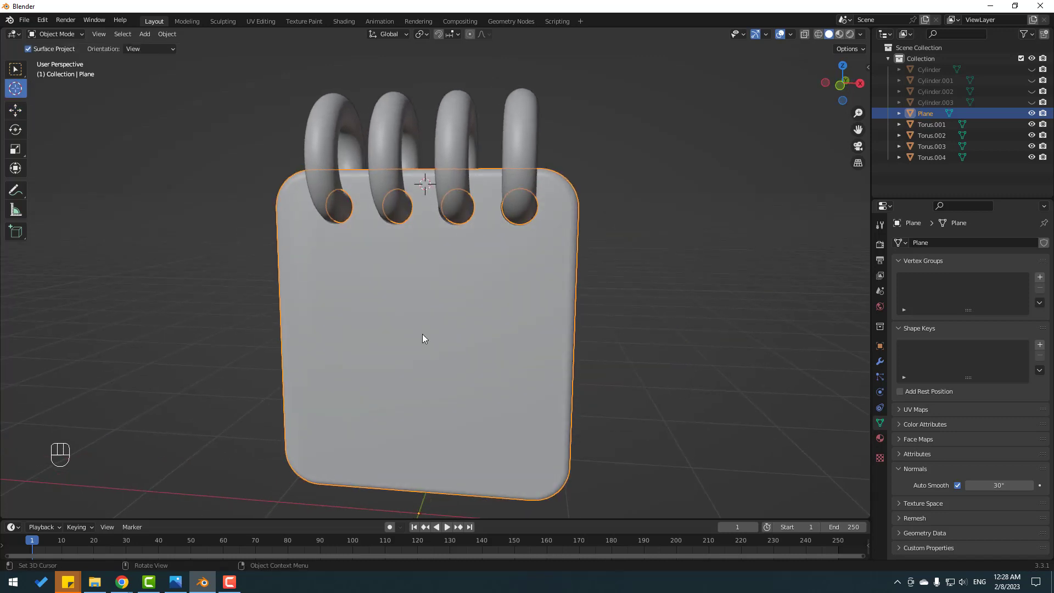
- Set the card's origin to the 3D cursor
click(167, 34)
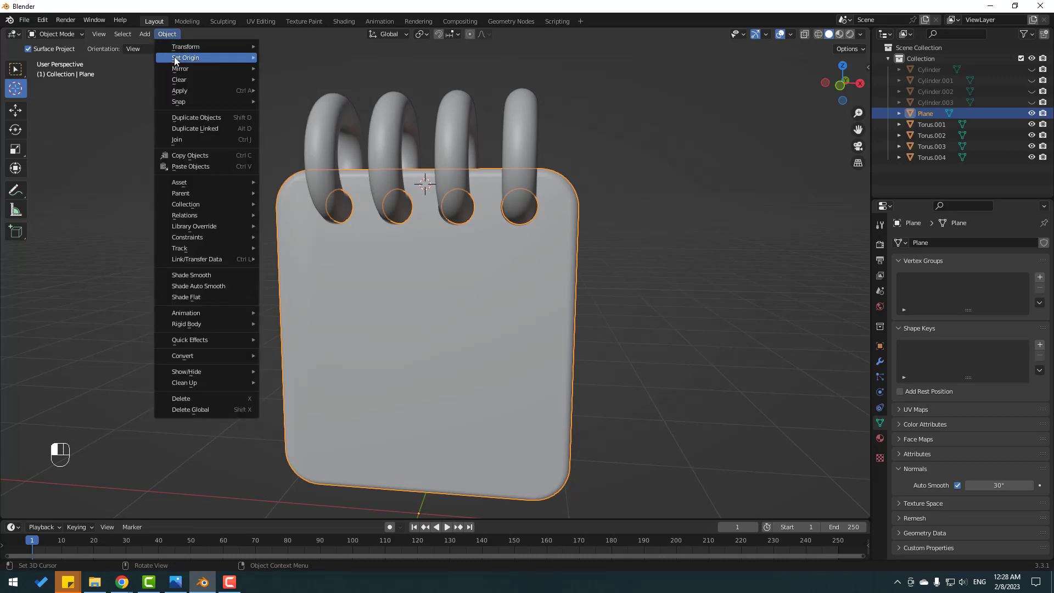
mouse_move(176, 59)
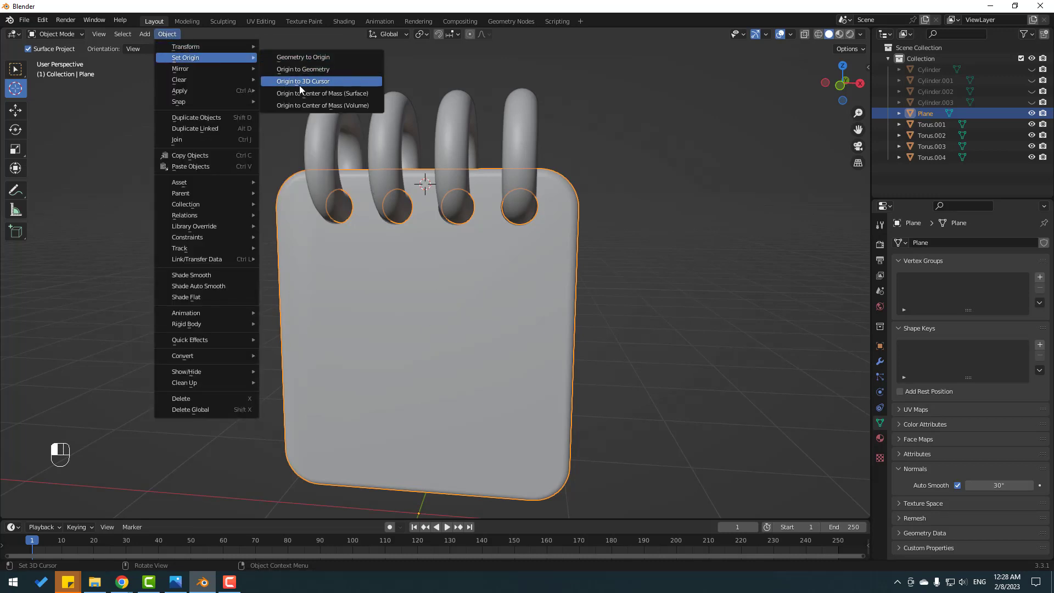
click(335, 83)
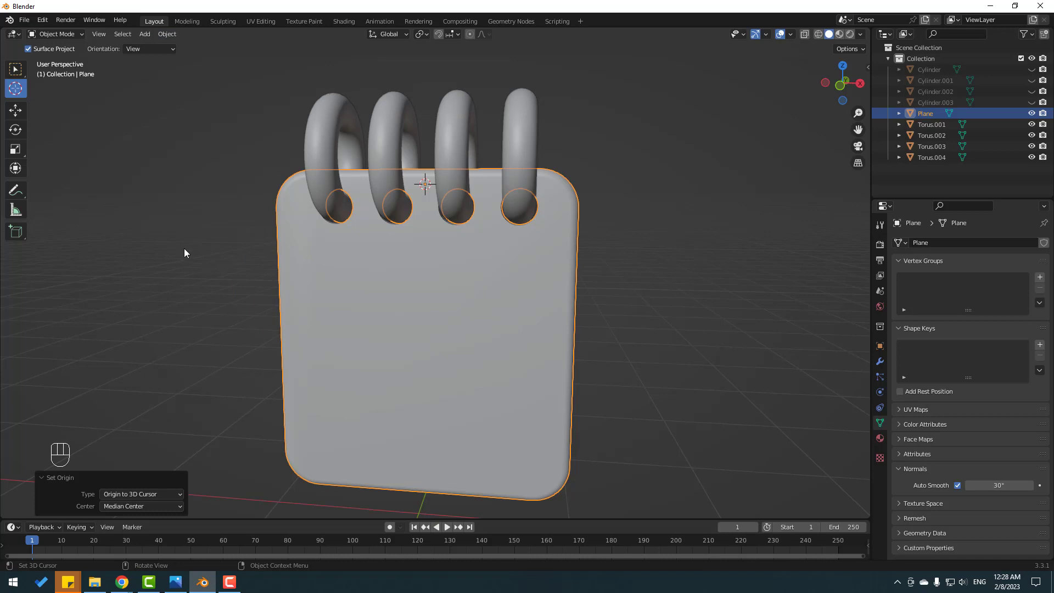
click(17, 113)
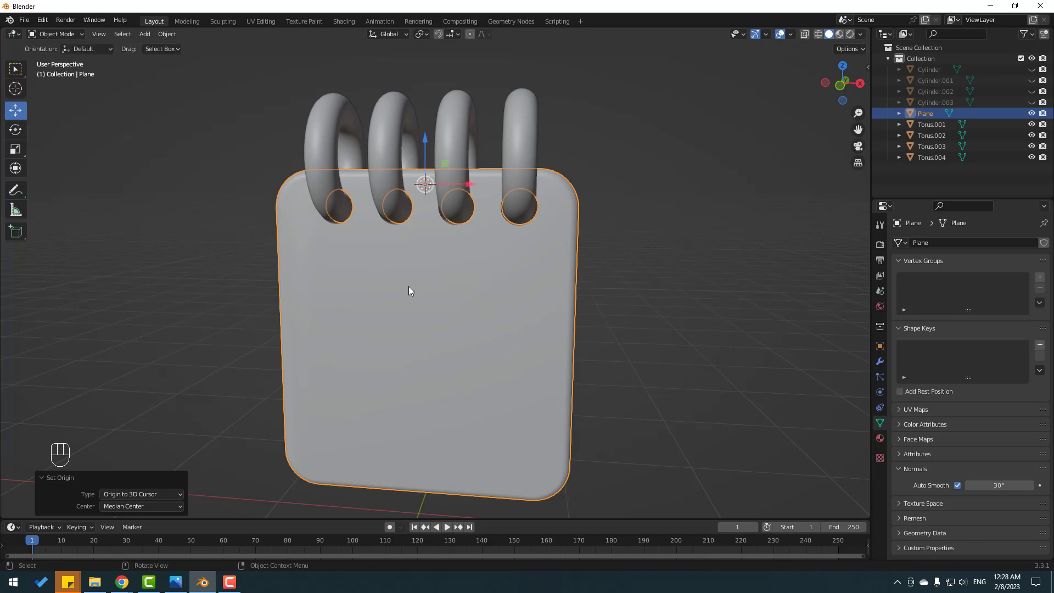
- In Edit Mode, rescale the card along Y to 0.943 to adjust its thickness
middle_drag(409, 287, 337, 290)
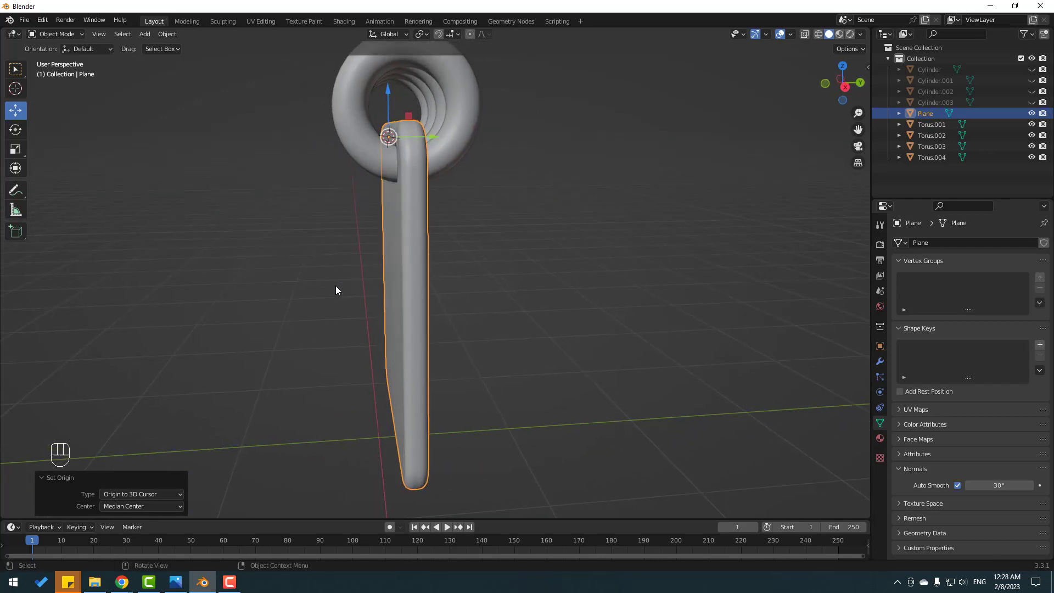
click(67, 35)
click(54, 59)
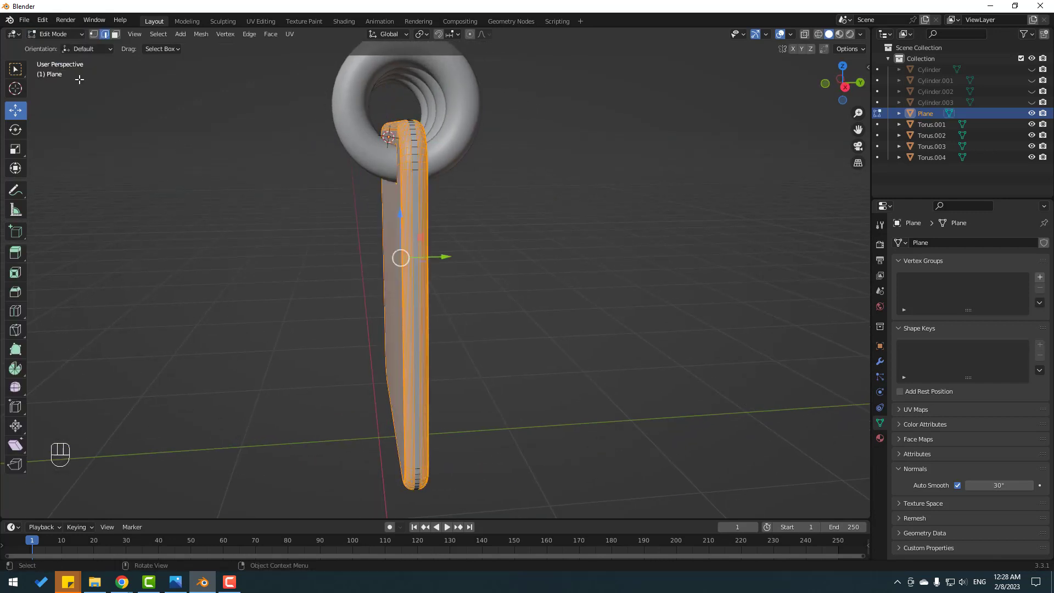
middle_drag(260, 272, 260, 272)
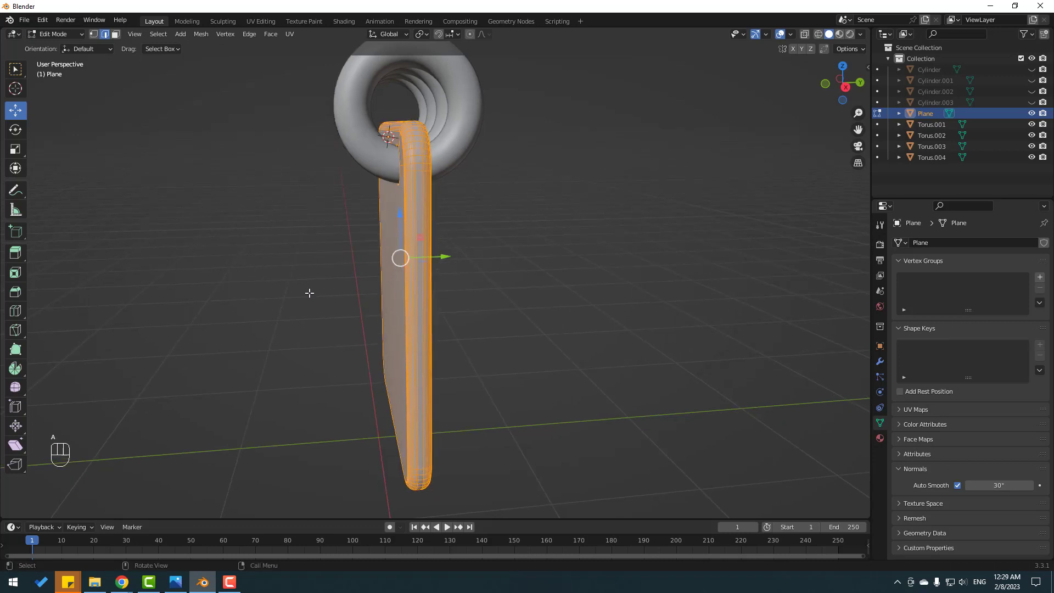
click(19, 153)
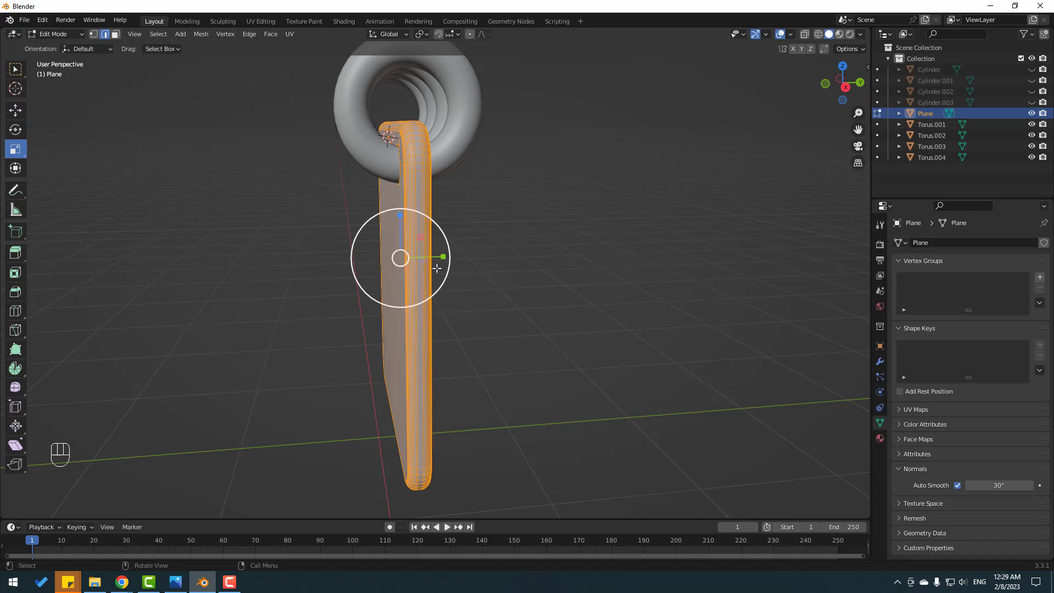
drag(443, 257, 466, 257)
middle_drag(223, 266, 266, 262)
scroll(266, 263, up, 2)
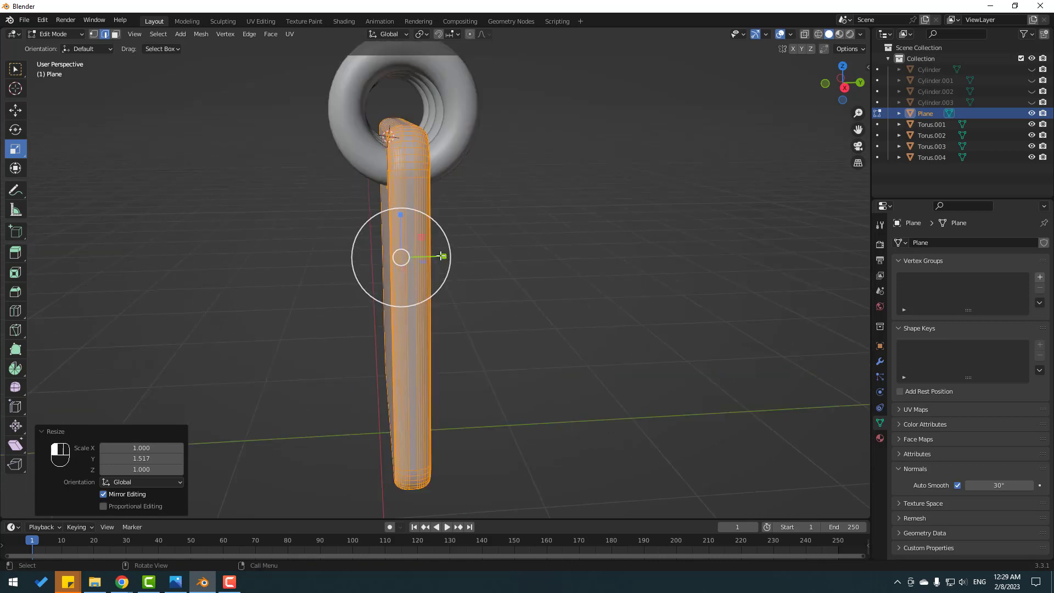
drag(441, 256, 439, 256)
- Return to Object Mode and deselect the card
click(55, 34)
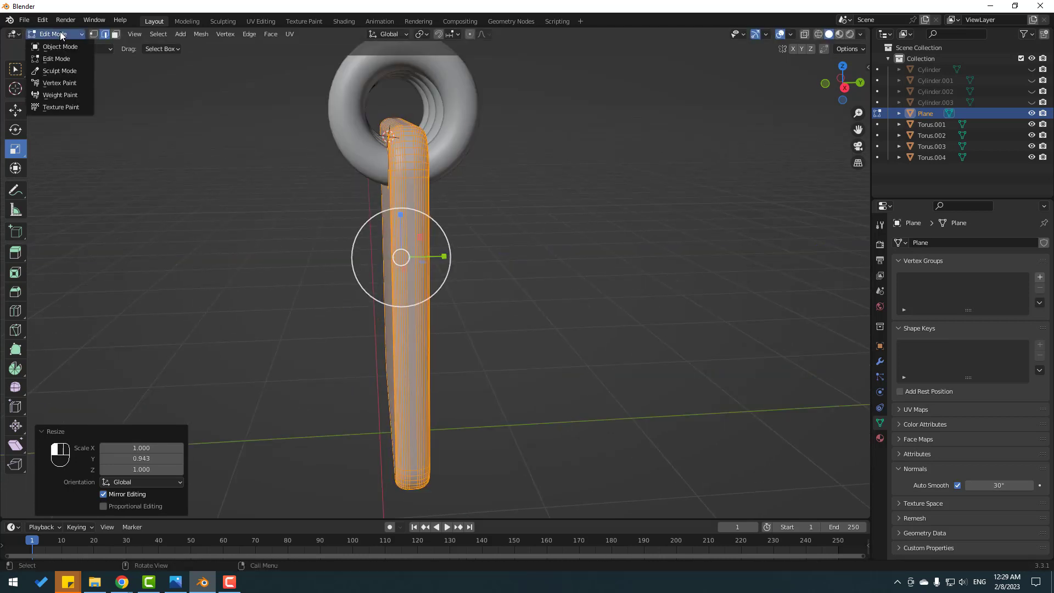
click(54, 48)
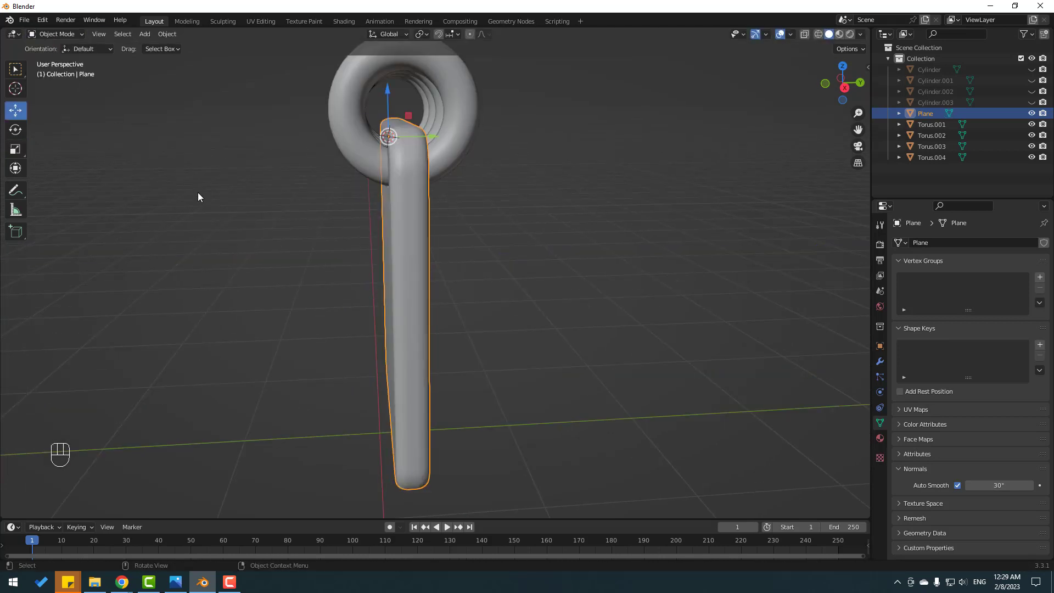
click(232, 186)
middle_drag(231, 185, 303, 273)
- Duplicate the card and slide the copy along Y beside the original
click(366, 271)
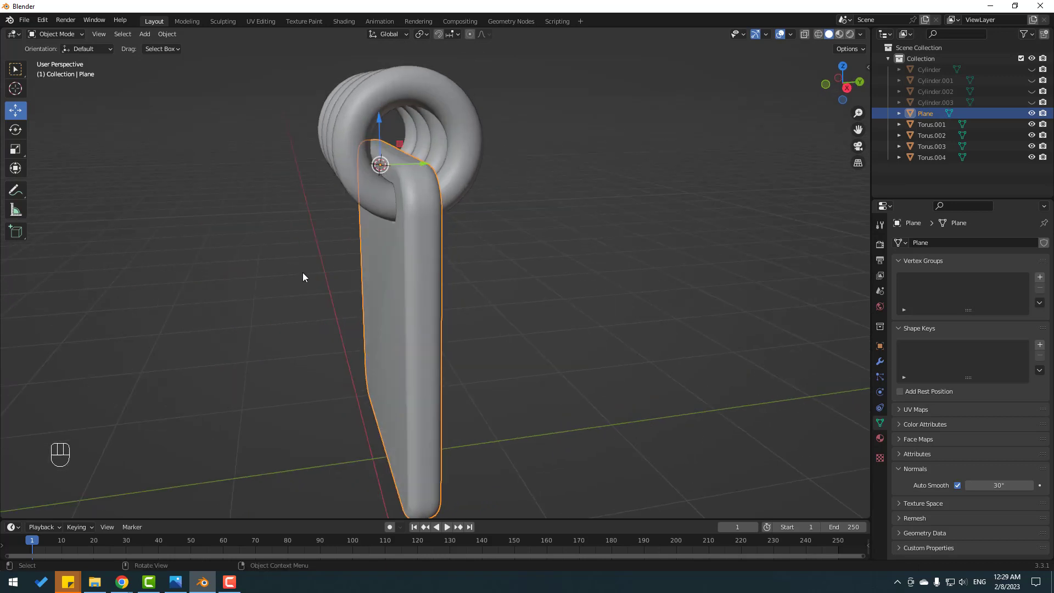
key(shift+d)
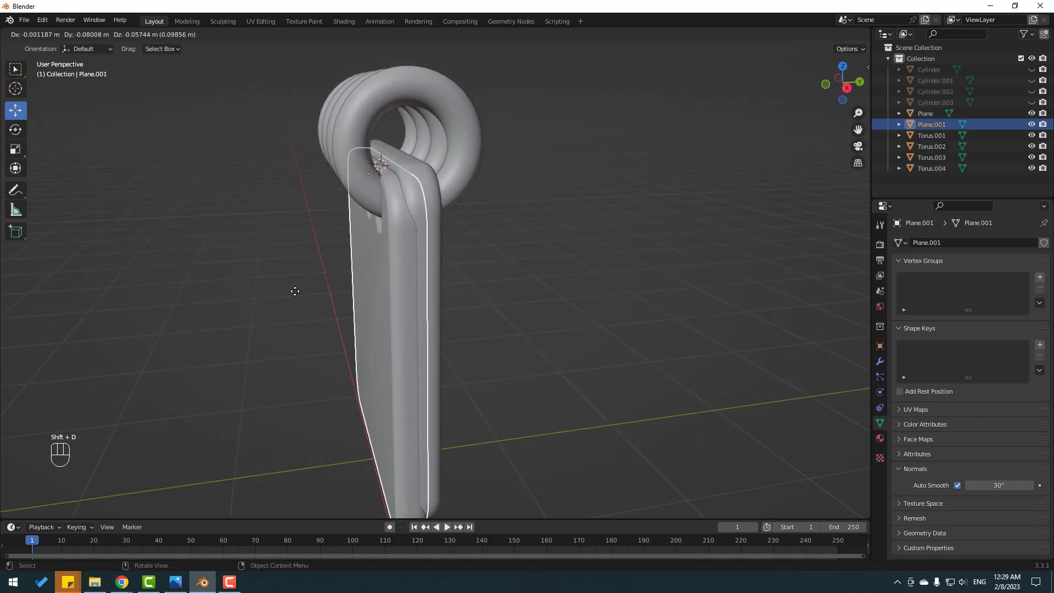
key(Escape)
scroll(376, 244, up, 3)
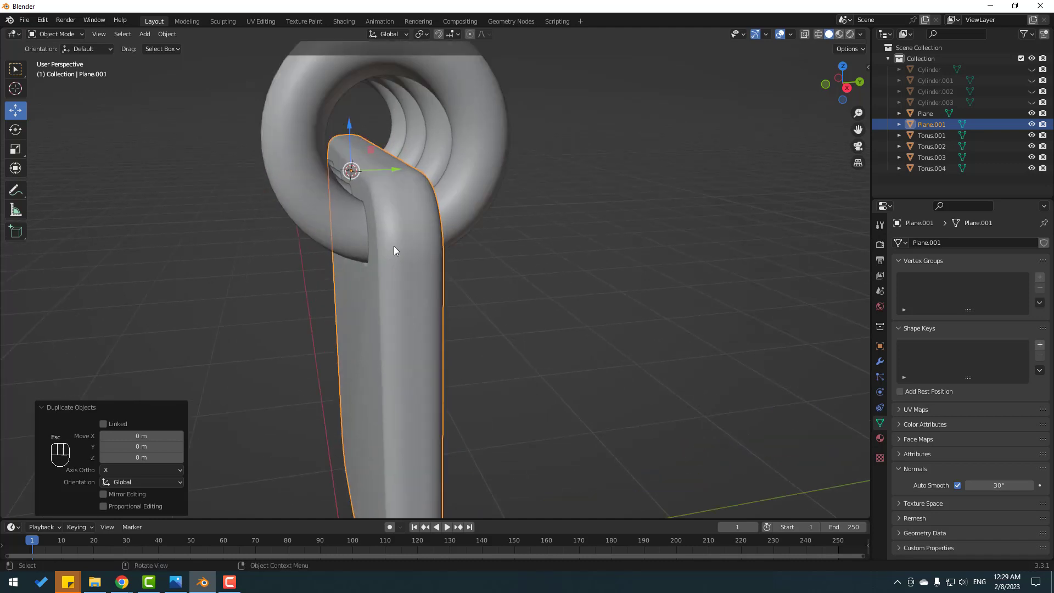
drag(387, 170, 300, 174)
- Tilt the copied card about -39° around the X axis
click(16, 132)
middle_drag(258, 212, 328, 187)
drag(331, 185, 399, 244)
middle_drag(399, 244, 337, 230)
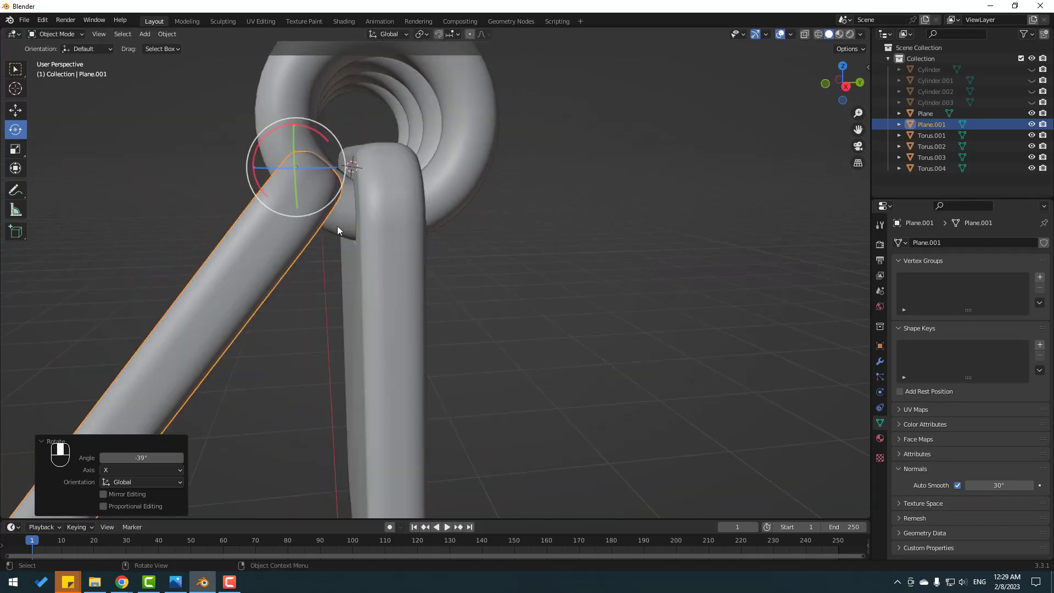
- Raise the tilted copy up into the rings, nudging it along Y to fit
click(15, 111)
drag(327, 170, 339, 168)
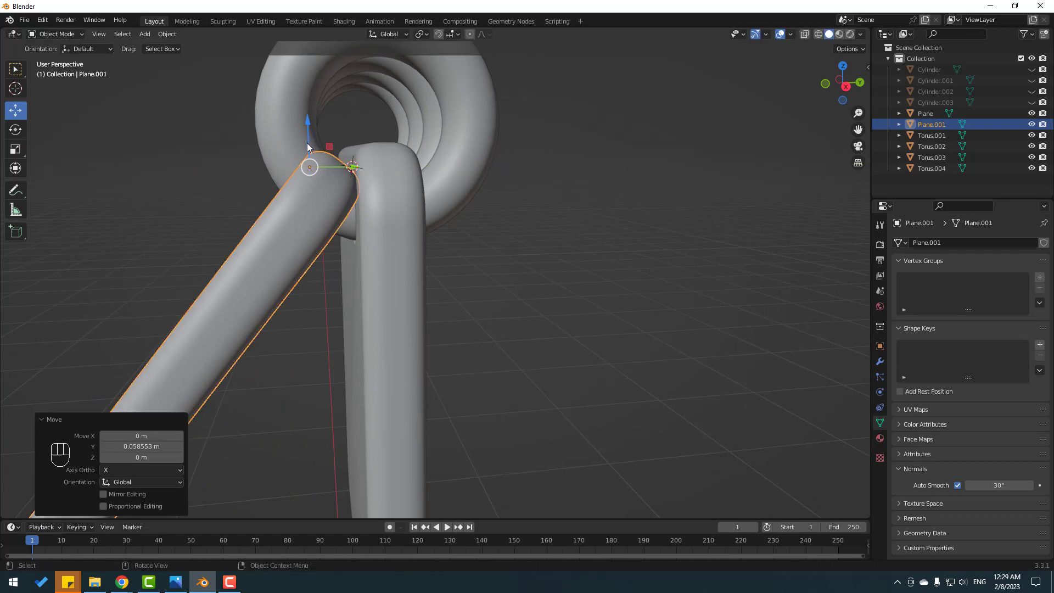
drag(309, 129, 309, 91)
middle_drag(310, 91, 416, 246)
drag(424, 242, 455, 237)
middle_drag(454, 237, 558, 348)
click(630, 332)
middle_drag(630, 332, 526, 314)
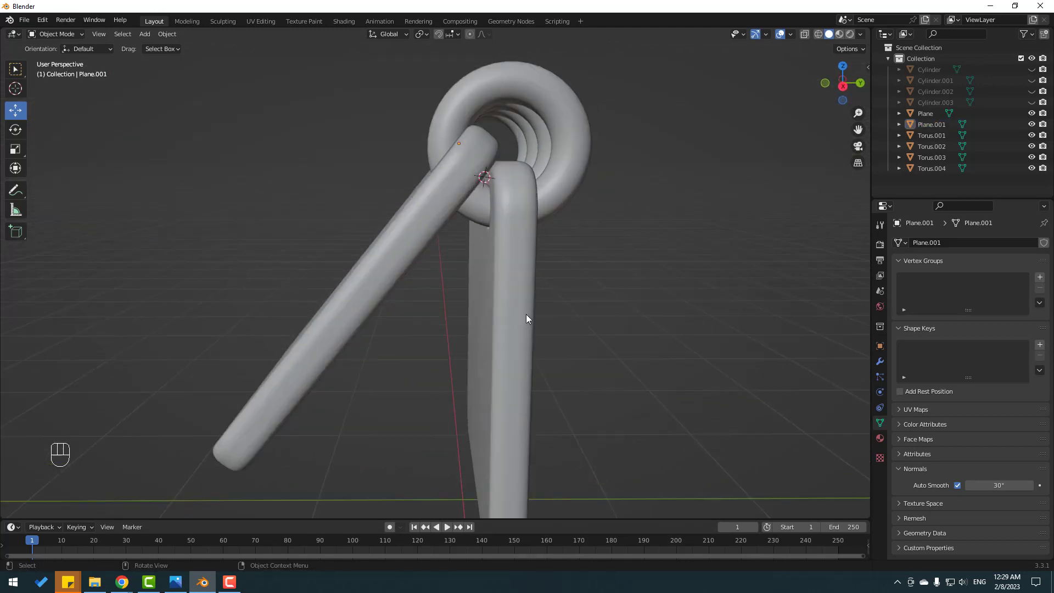
click(429, 224)
mouse_move(520, 244)
middle_down()
mouse_move(479, 261)
mouse_move(509, 260)
middle_up()
- Nudge the upright card and the tilted copy slightly along Y within the rings
click(506, 258)
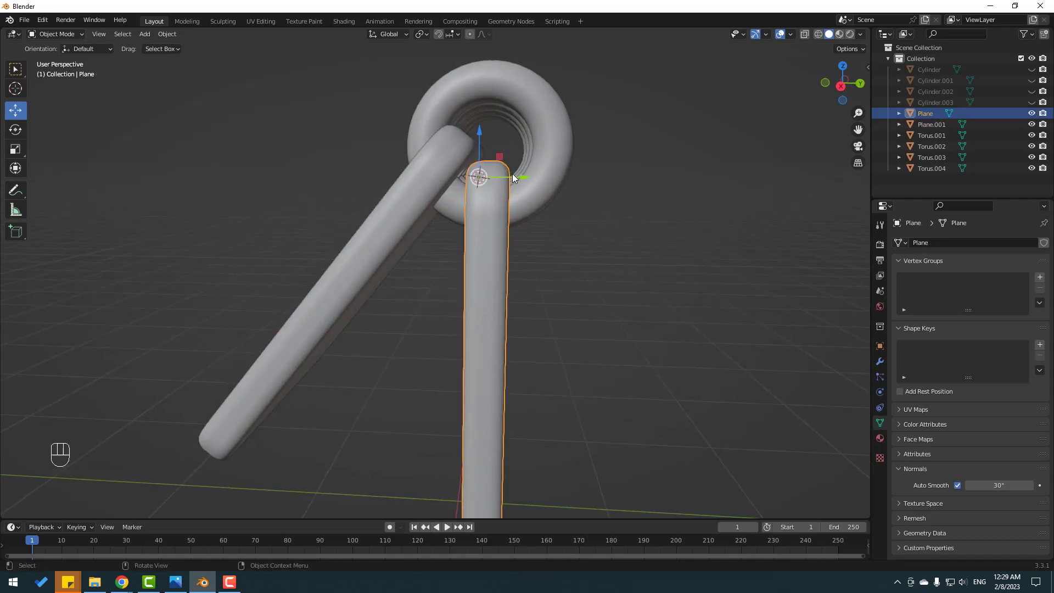
drag(517, 175, 519, 177)
middle_drag(460, 257, 426, 253)
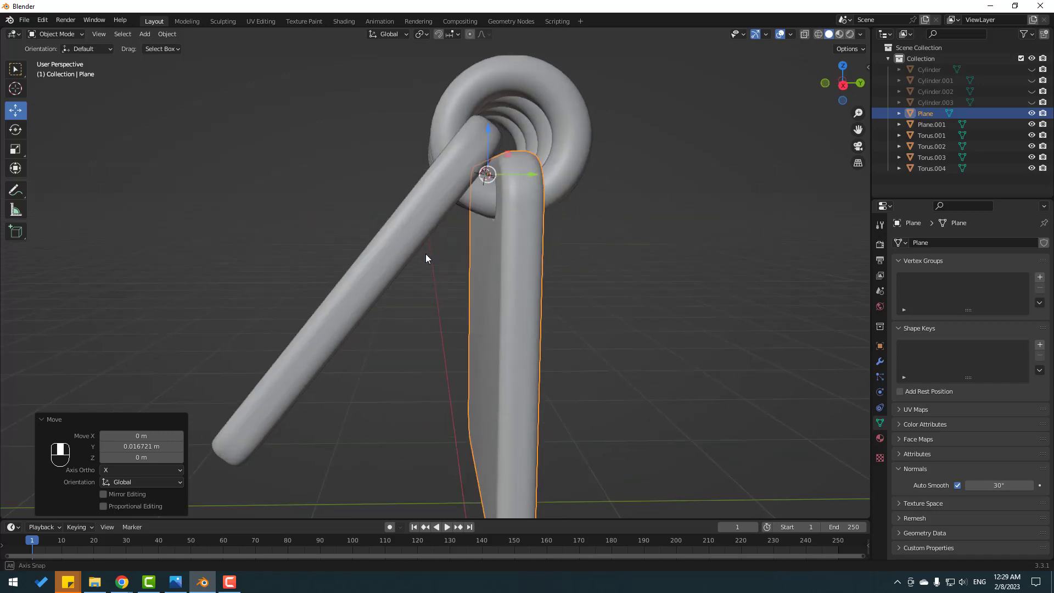
click(438, 208)
drag(484, 145, 490, 145)
- Shift the tilted copy about 0.0104 m along X to align its holes with the rings
click(689, 181)
middle_drag(690, 181, 477, 263)
scroll(482, 246, up, 3)
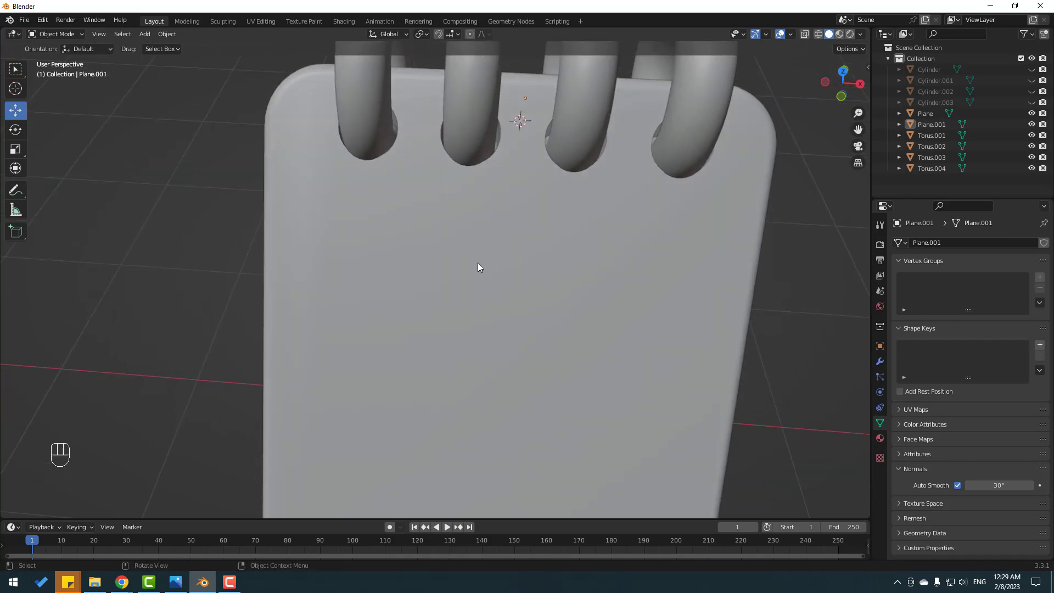
click(477, 262)
drag(564, 99, 562, 100)
middle_drag(560, 173, 499, 279)
scroll(514, 190, down, 4)
click(294, 159)
scroll(475, 279, up, 3)
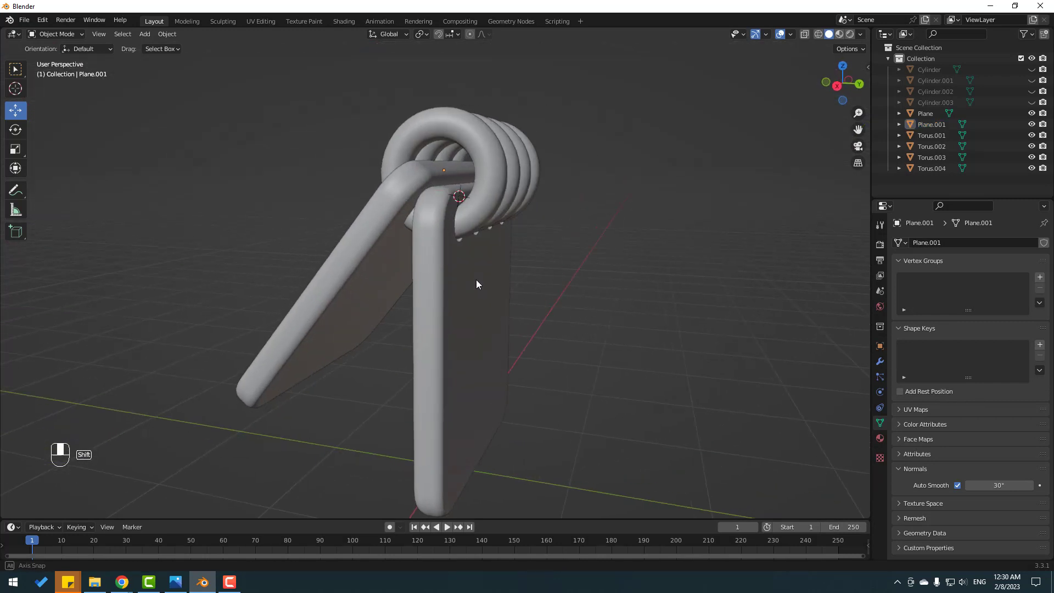
click(369, 240)
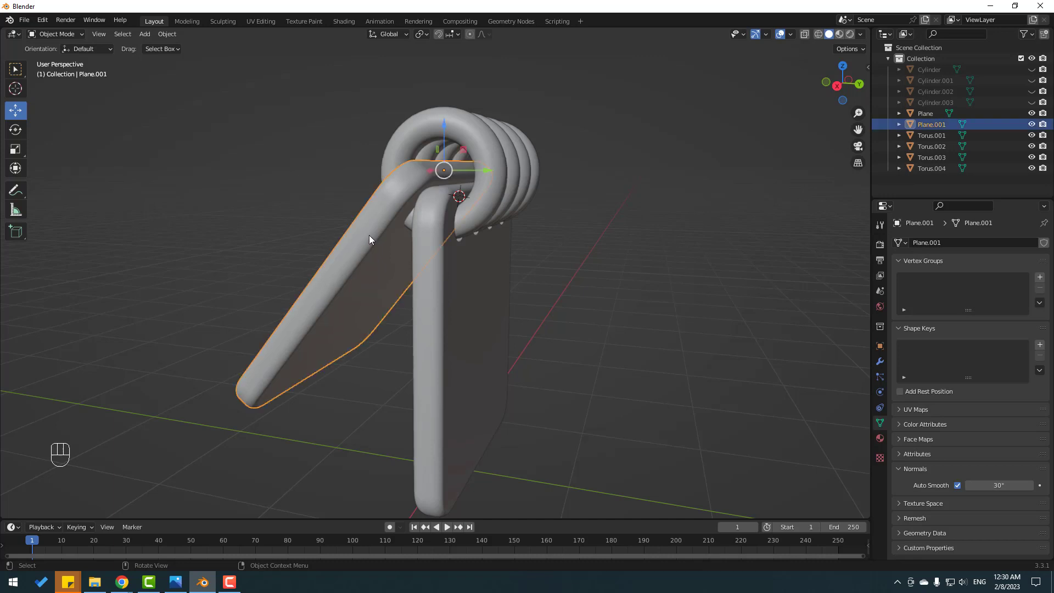
middle_drag(400, 262, 359, 257)
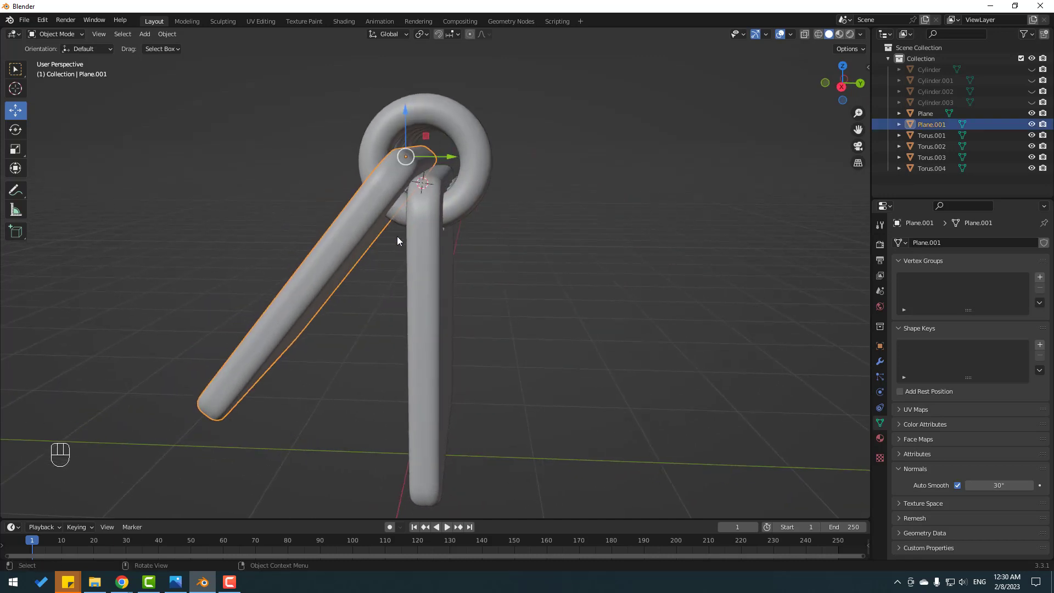
- Duplicate the tilted page as Plane.002 and tilt it the opposite way under the rings
key(shift+d)
key(Escape)
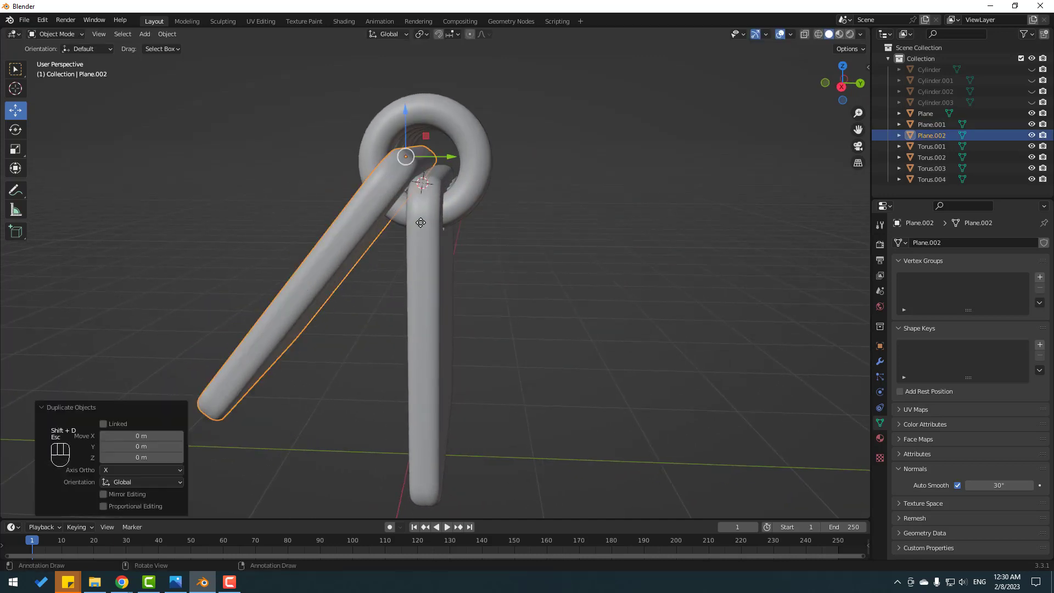
drag(448, 160, 585, 204)
click(22, 135)
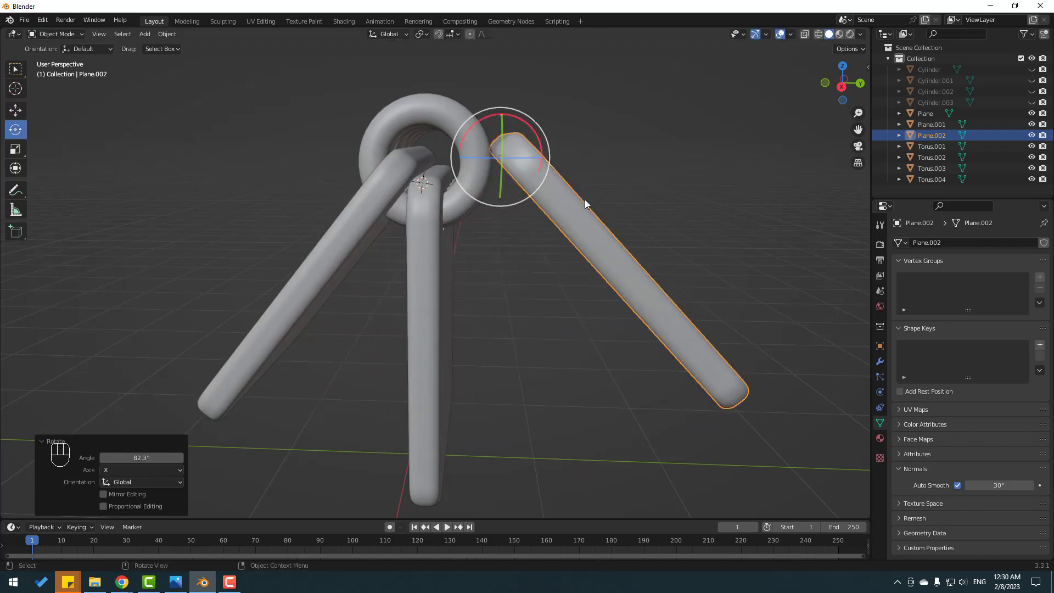
middle_drag(585, 204, 137, 167)
click(16, 110)
middle_drag(165, 219, 494, 231)
drag(538, 229, 477, 224)
- Lower Plane.002 about 0.19 m along the vertical axis
click(308, 301)
middle_drag(308, 301, 328, 263)
scroll(491, 244, up, 2)
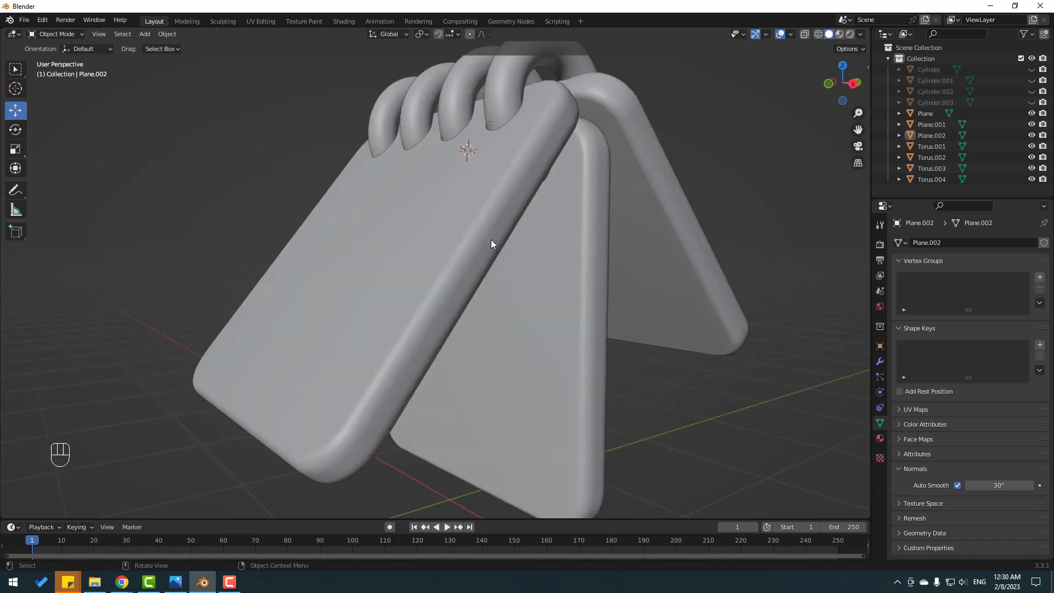
middle_drag(509, 249, 387, 148)
key(ctrl+z)
drag(387, 148, 387, 169)
- Lower Plane.001 along the vertical axis beneath the rings
click(618, 140)
middle_drag(618, 139, 276, 263)
click(353, 161)
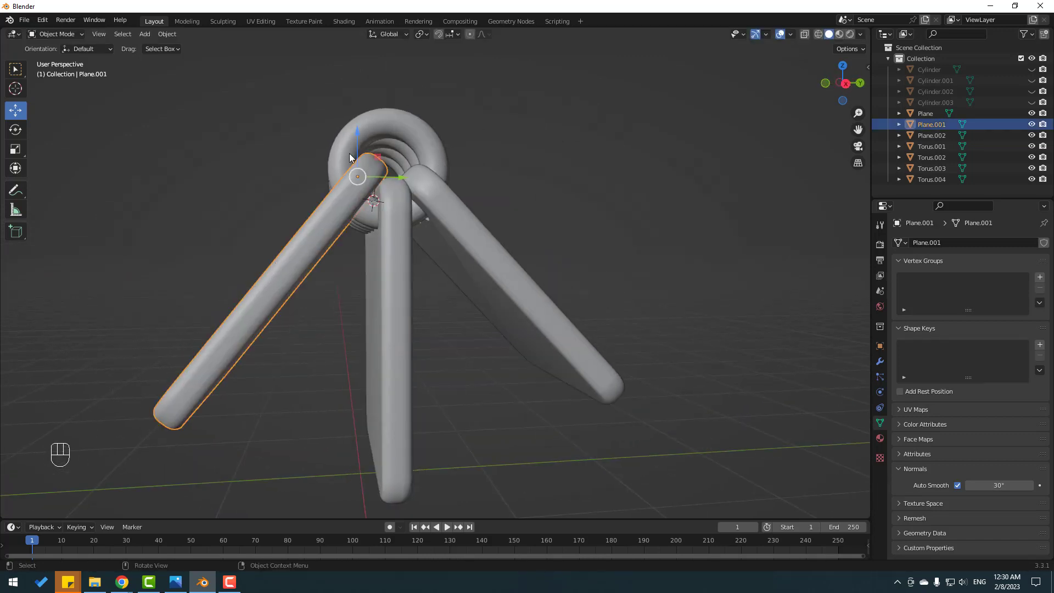
drag(353, 160, 352, 162)
middle_drag(255, 167, 449, 289)
scroll(415, 304, up, 3)
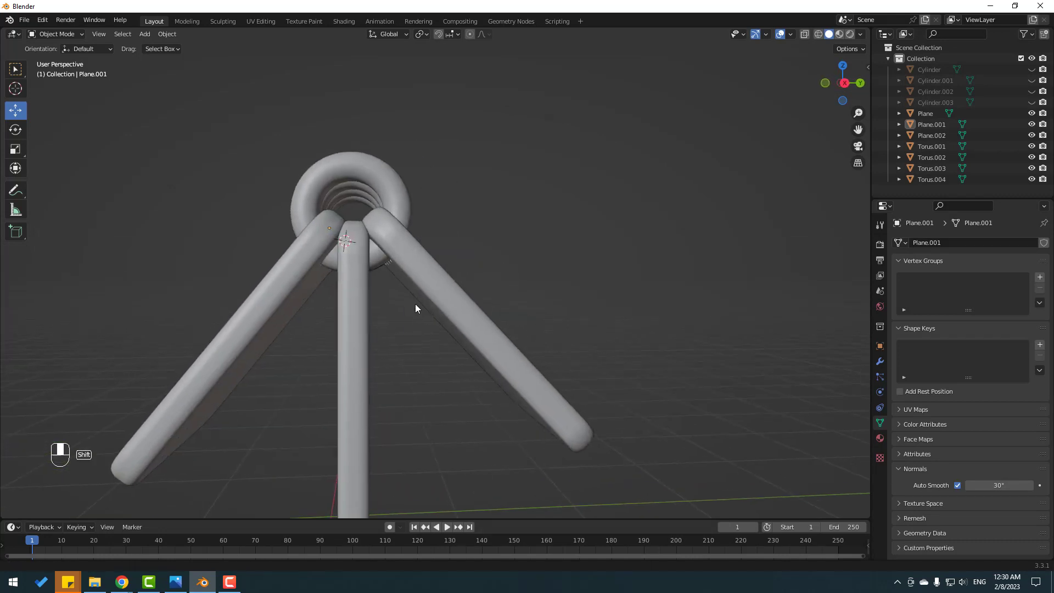
- Rotate Plane.002 about 16° and Plane.001 about 9° on X, then clear the selection
click(413, 279)
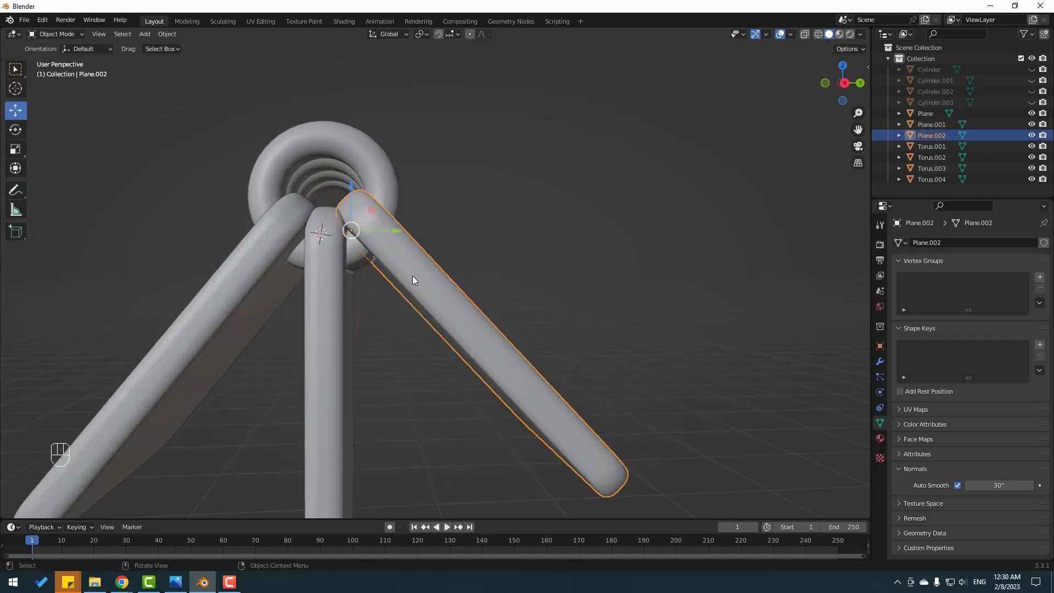
click(15, 130)
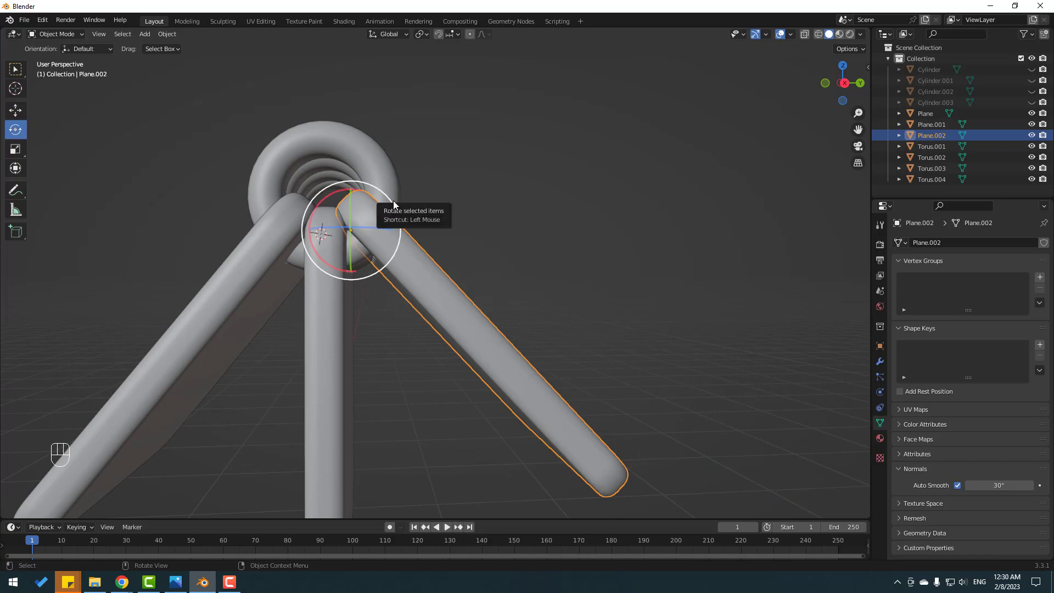
drag(395, 201, 478, 234)
middle_drag(305, 295, 289, 278)
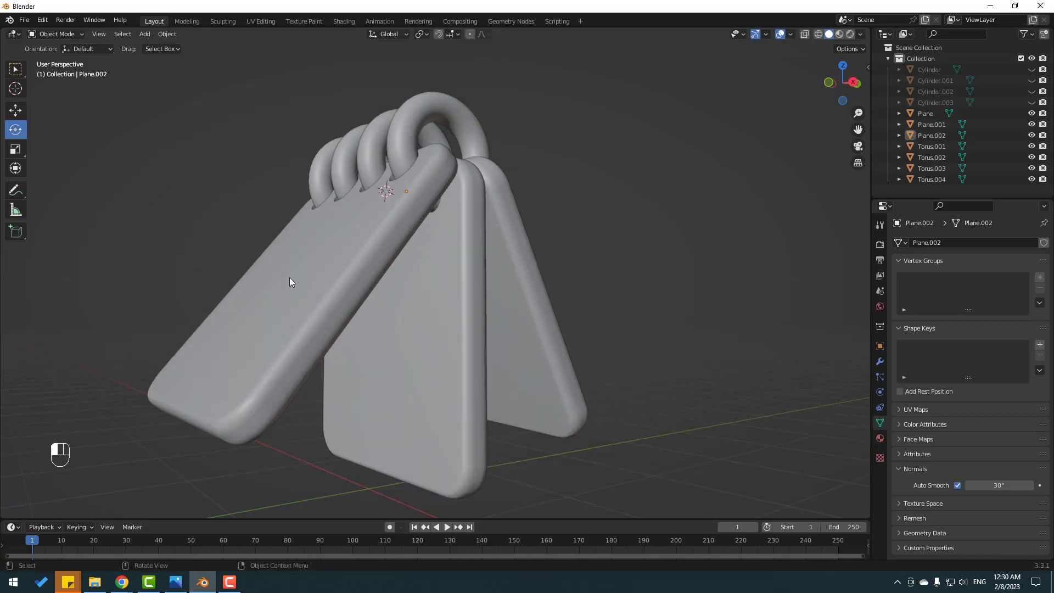
click(289, 278)
drag(333, 164, 335, 183)
key(alt+a)
middle_drag(334, 182, 54, 102)
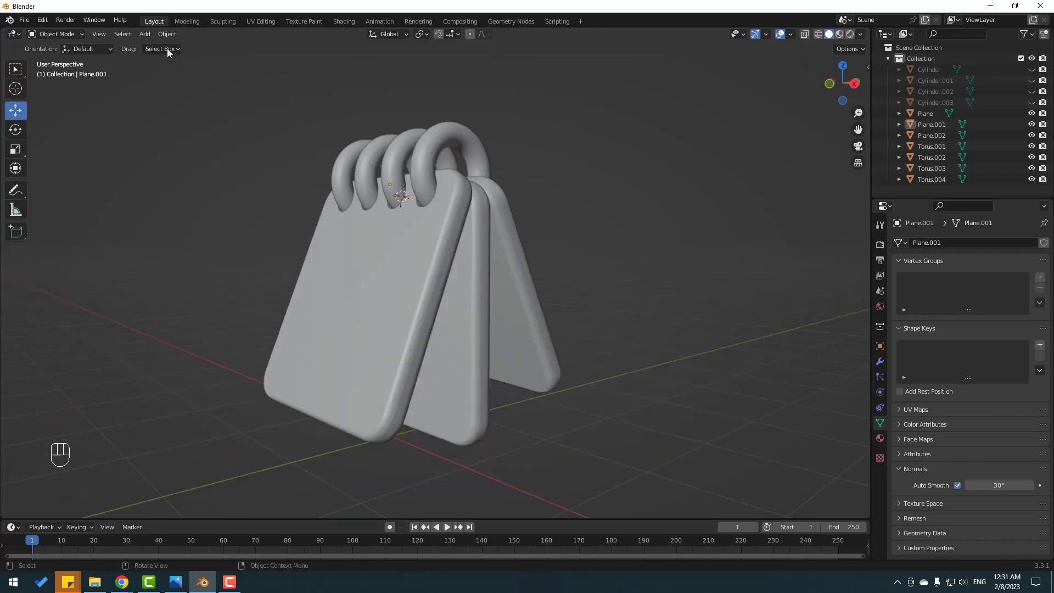
- Add a text object and slide it along Y toward the calendar
click(151, 34)
mouse_move(208, 107)
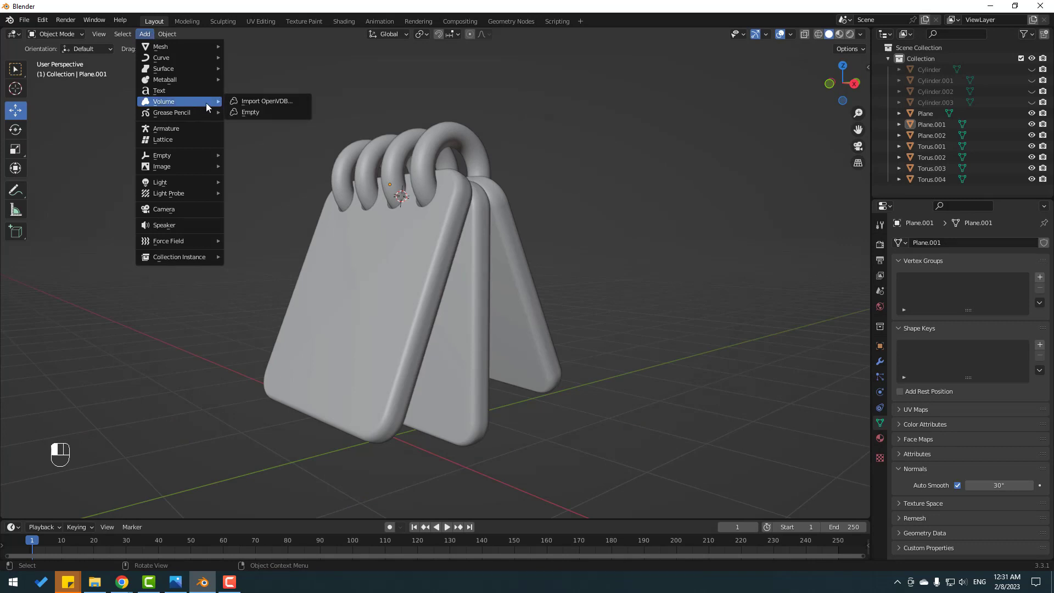
click(159, 91)
mouse_move(419, 226)
middle_down()
mouse_move(423, 274)
mouse_move(413, 269)
mouse_move(423, 241)
middle_up()
drag(428, 228, 288, 284)
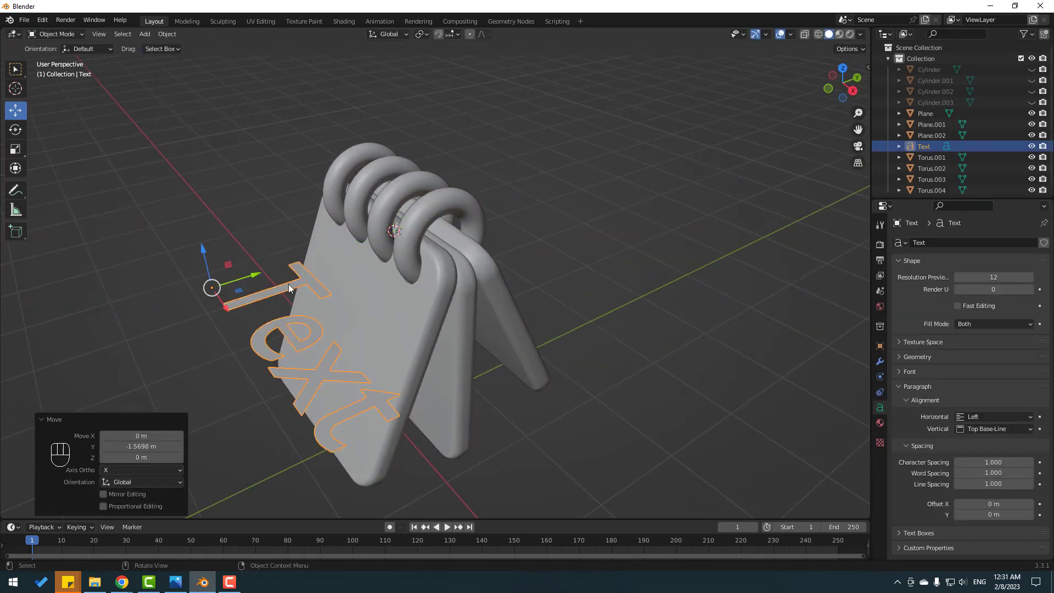
shift+middle_drag(308, 319, 345, 255)
- In Edit Mode, replace 'Text' with 'JUNE' and put '7' two lines below
click(49, 35)
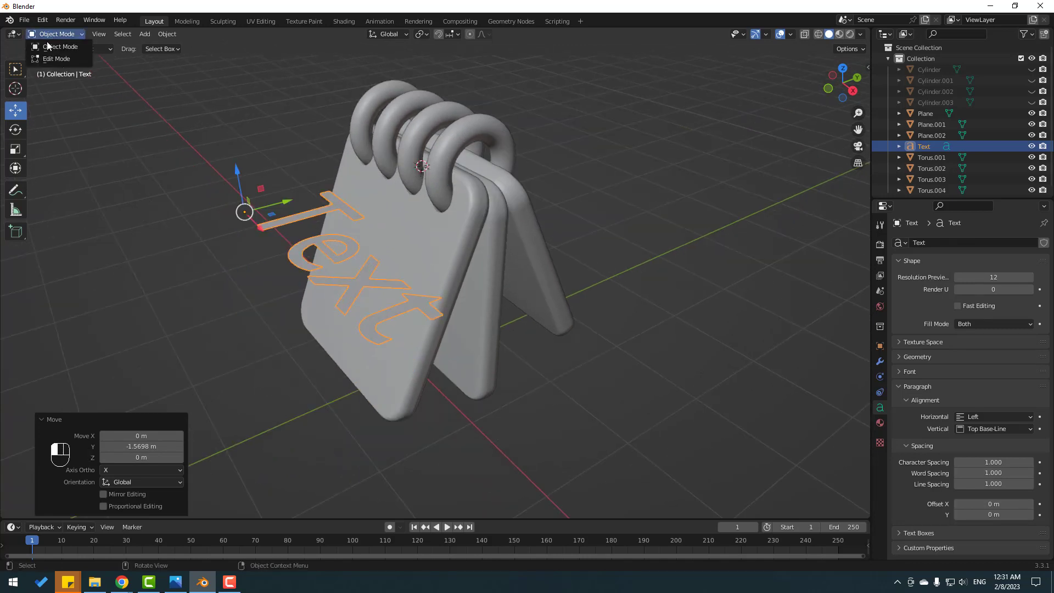
click(48, 60)
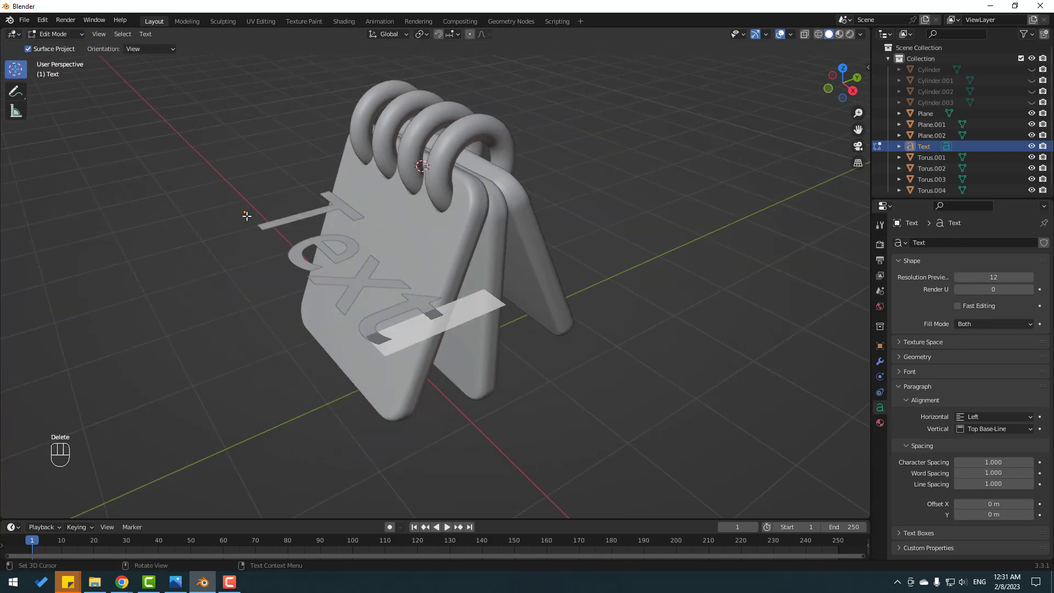
key(BackSpace)
key(BackSpace)
key(BackSpace)
key(BackSpace)
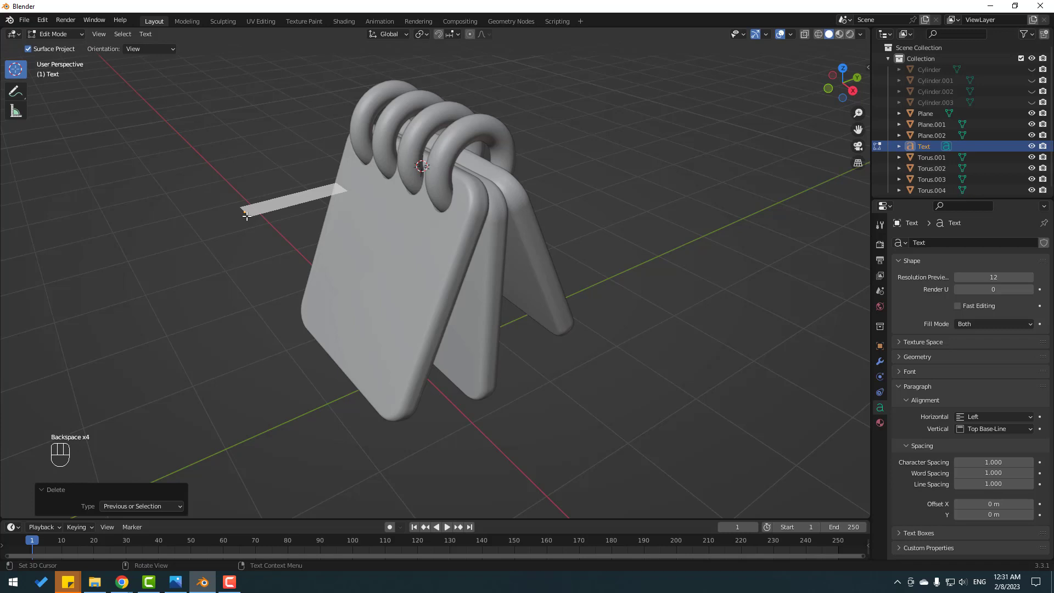
text(JUNE)
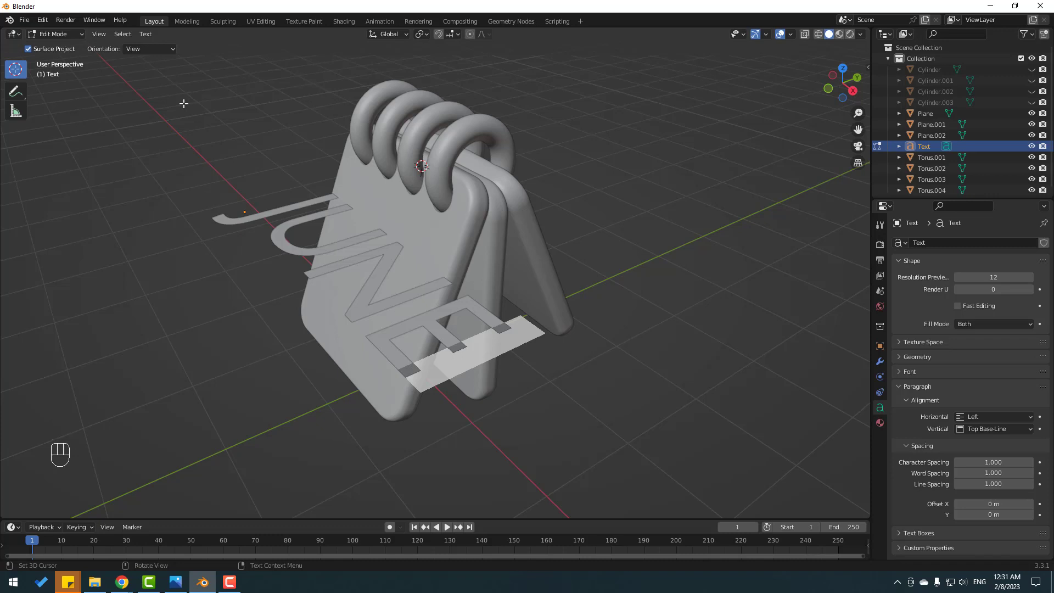
key(Return)
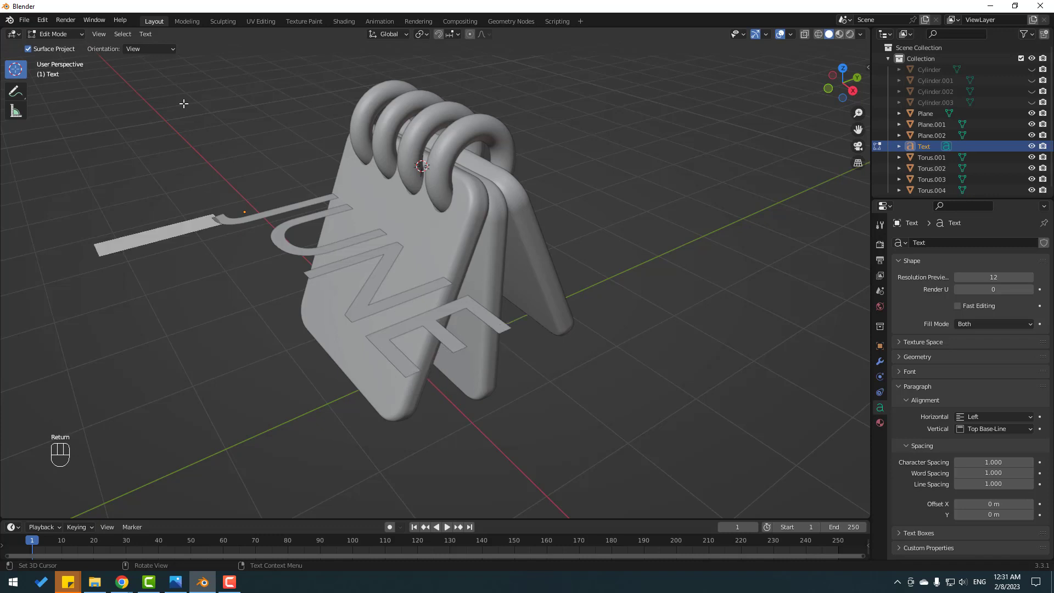
key(Return)
text(7)
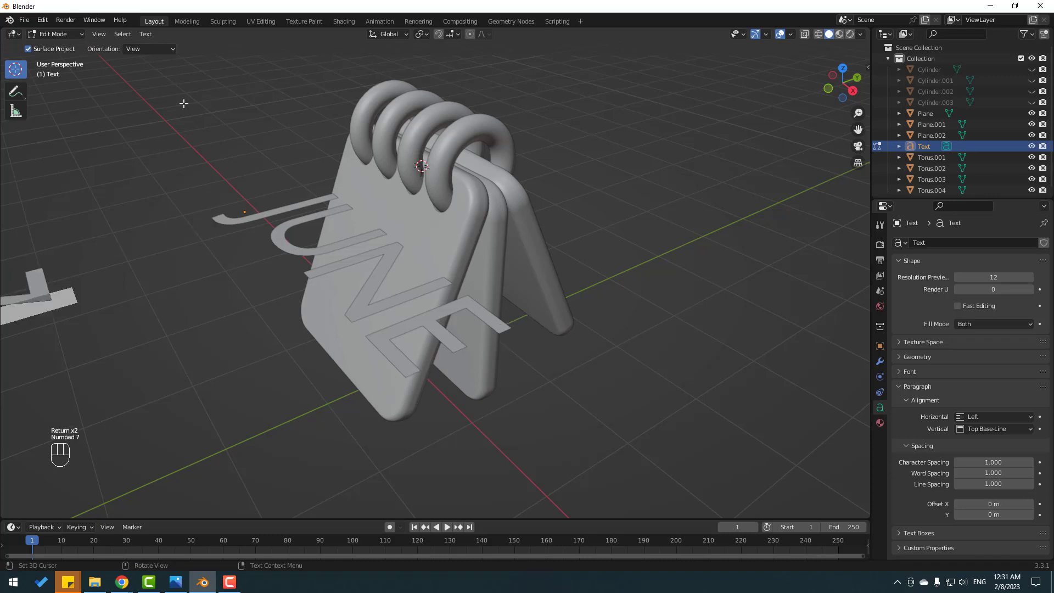
- Remove the extra space before the 7 in the text
key(Up)
key(Left)
key(Down)
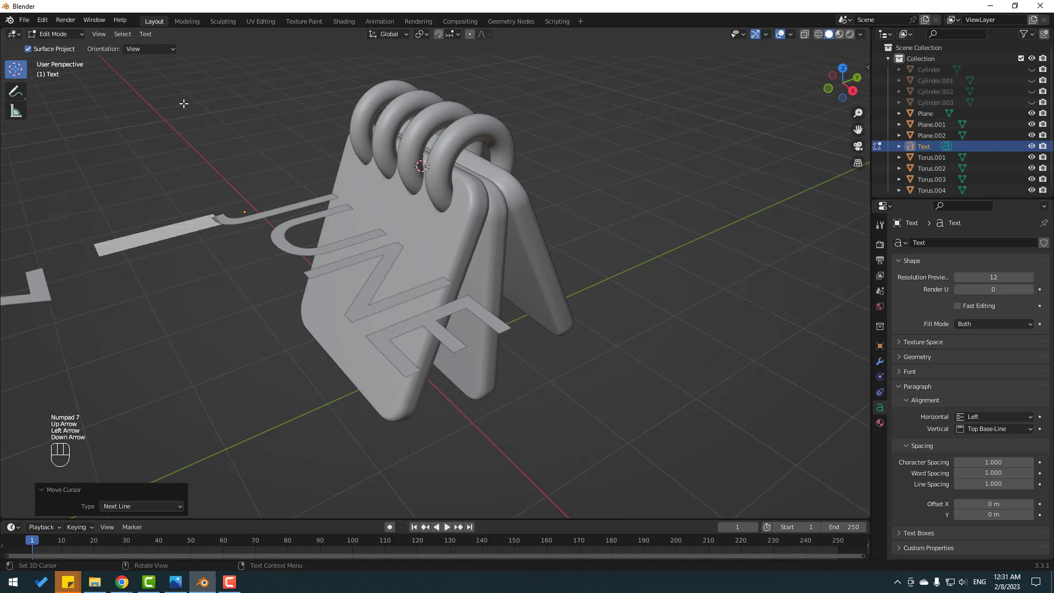
key(Left)
key(Down)
key(Down)
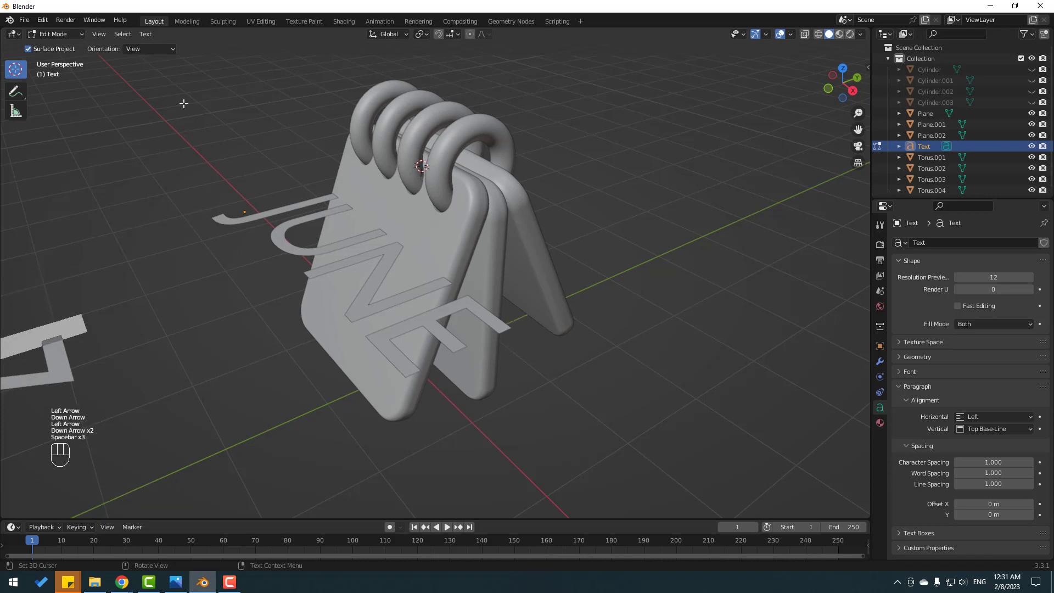
scroll(203, 298, down, 5)
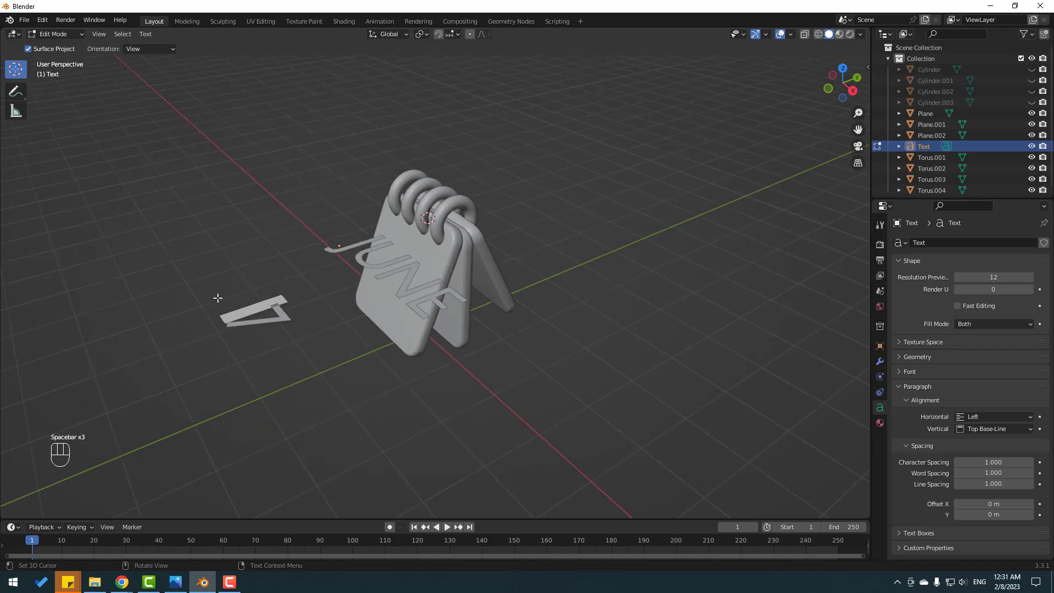
middle_drag(216, 301, 298, 308)
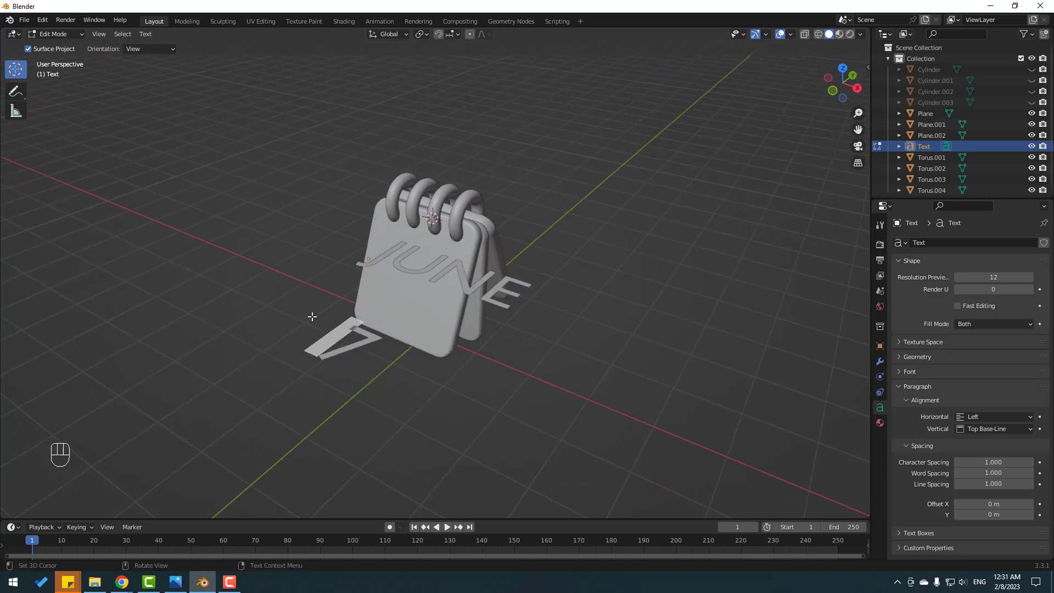
key(BackSpace)
key(BackSpace)
key(BackSpace)
key(BackSpace)
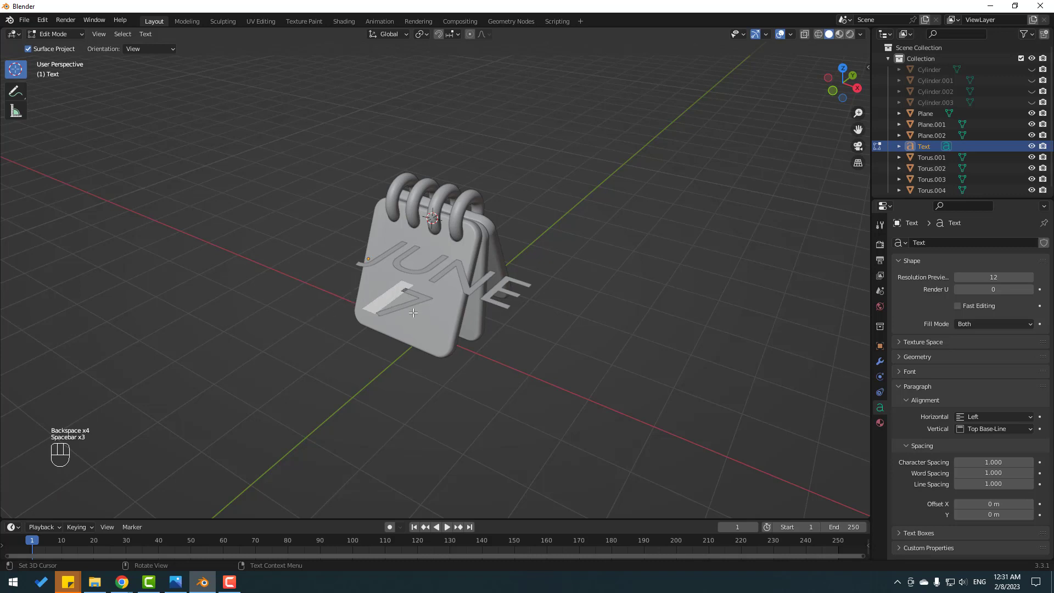
middle_drag(413, 312, 387, 295)
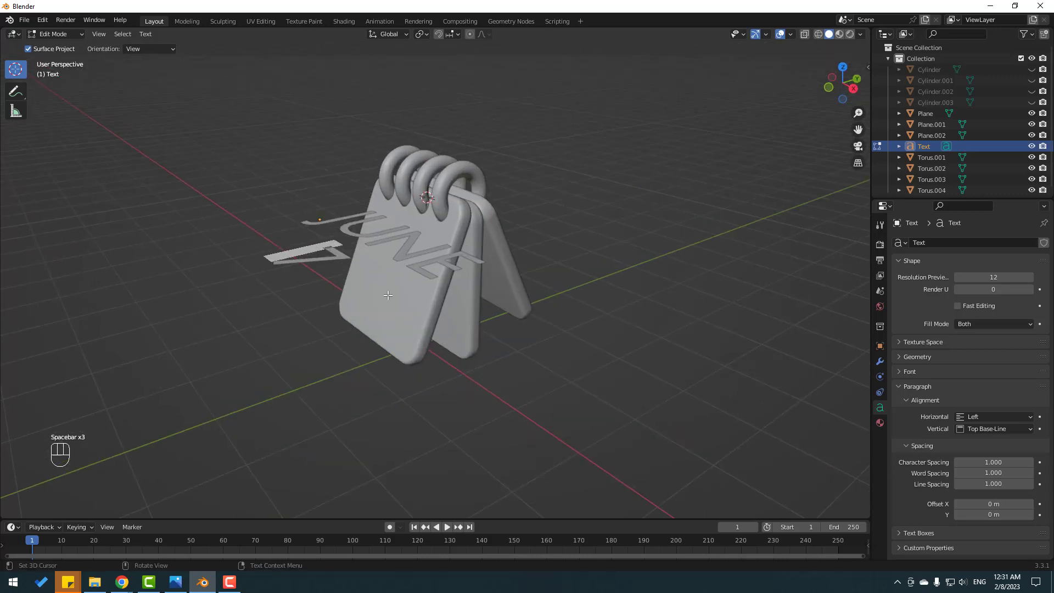
scroll(387, 294, up, 2)
middle_drag(293, 285, 283, 223)
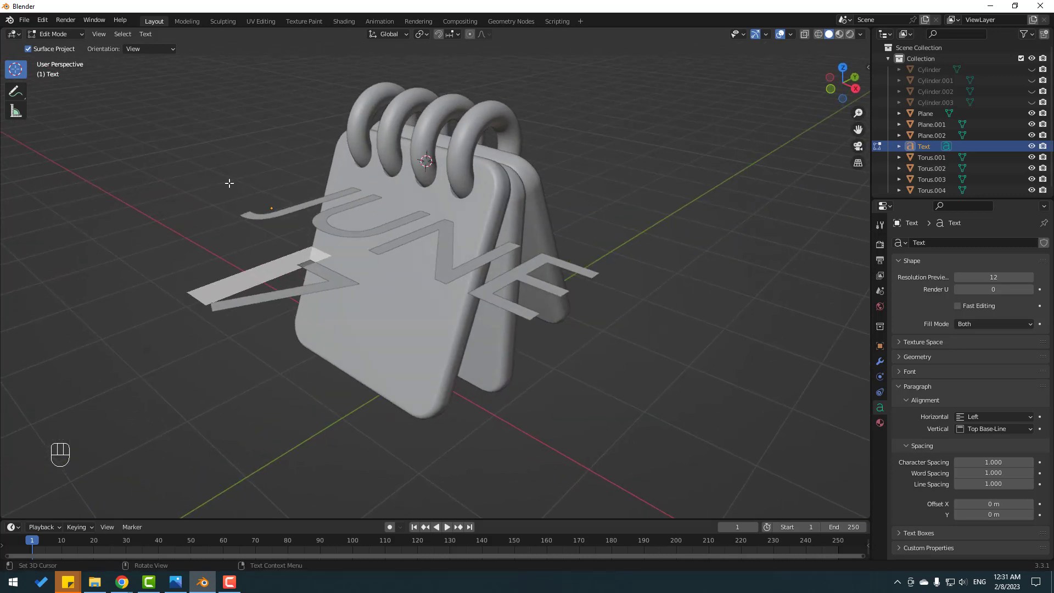
- Back in Object Mode, give the text a Solidify modifier with 0.08 m thickness
click(54, 47)
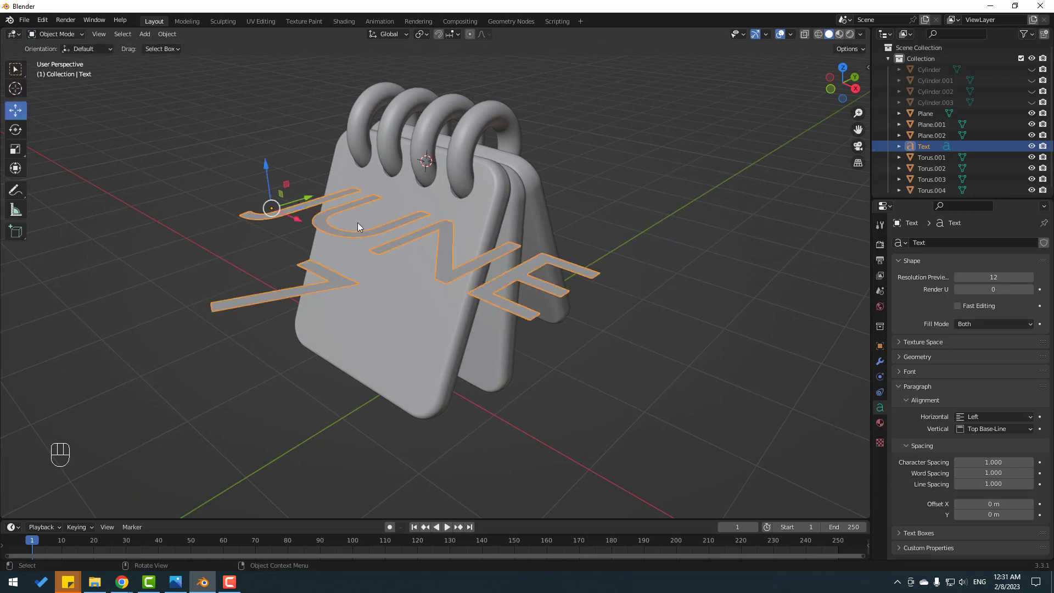
click(880, 363)
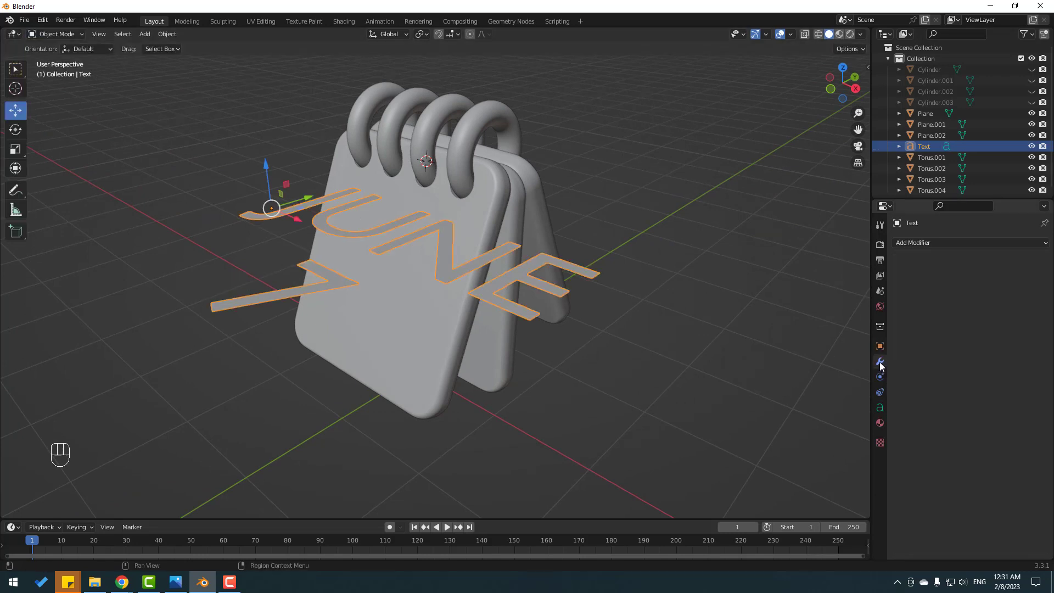
click(921, 242)
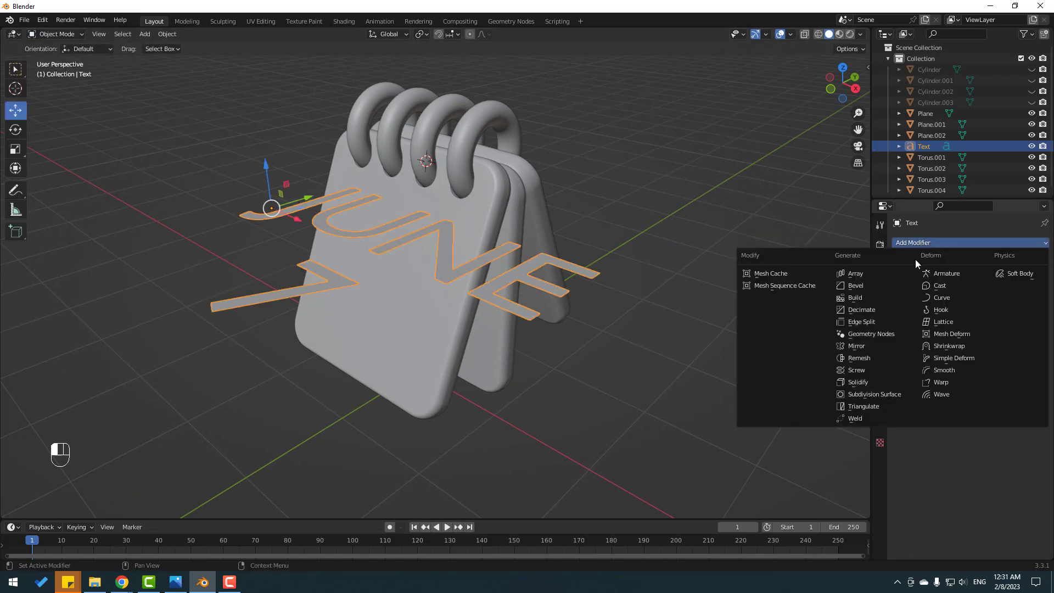
click(868, 382)
scroll(433, 311, up, 2)
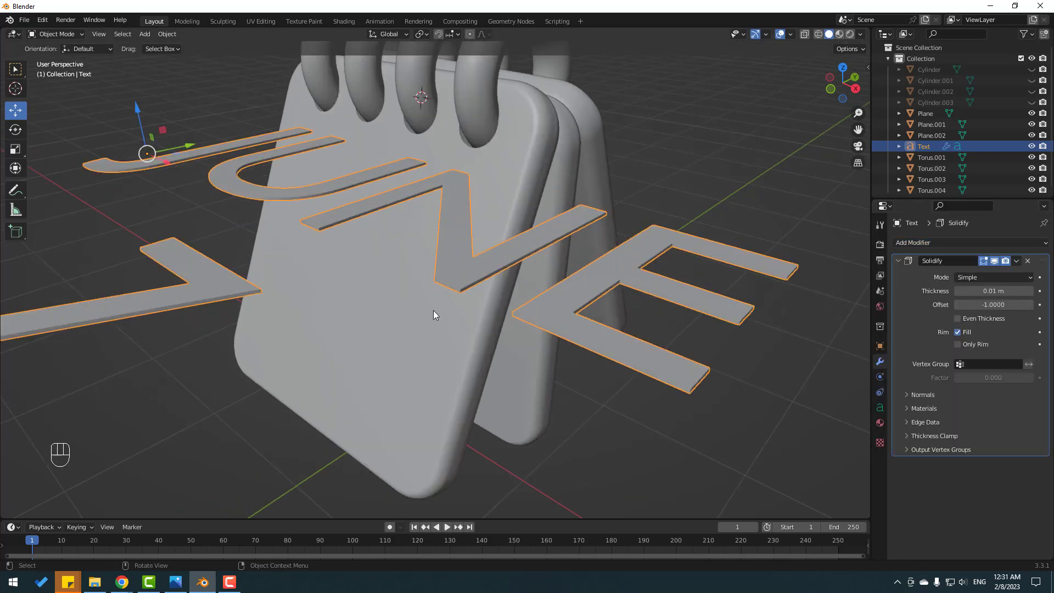
drag(978, 289, 1006, 289)
scroll(448, 277, down, 4)
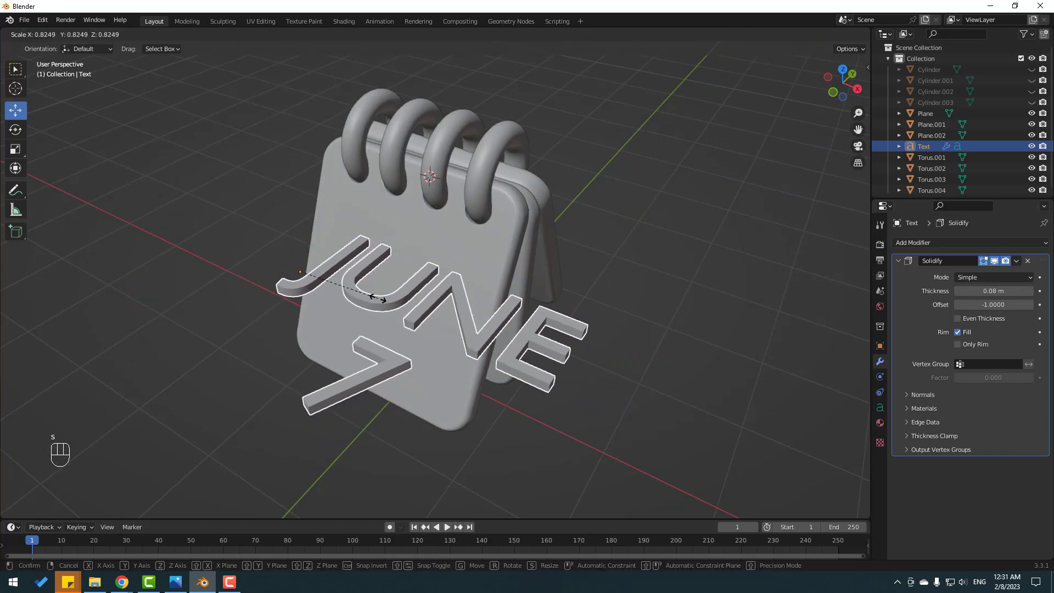
- Shrink the JUNE 7 text to 0.464 of its size
click(336, 298)
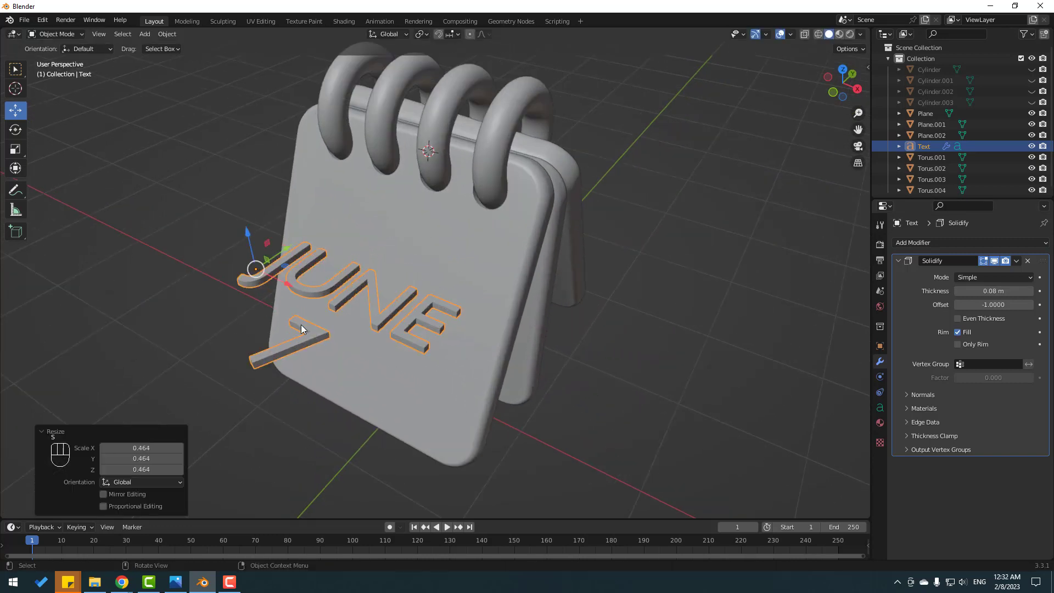
middle_drag(336, 298, 288, 297)
scroll(295, 295, up, 2)
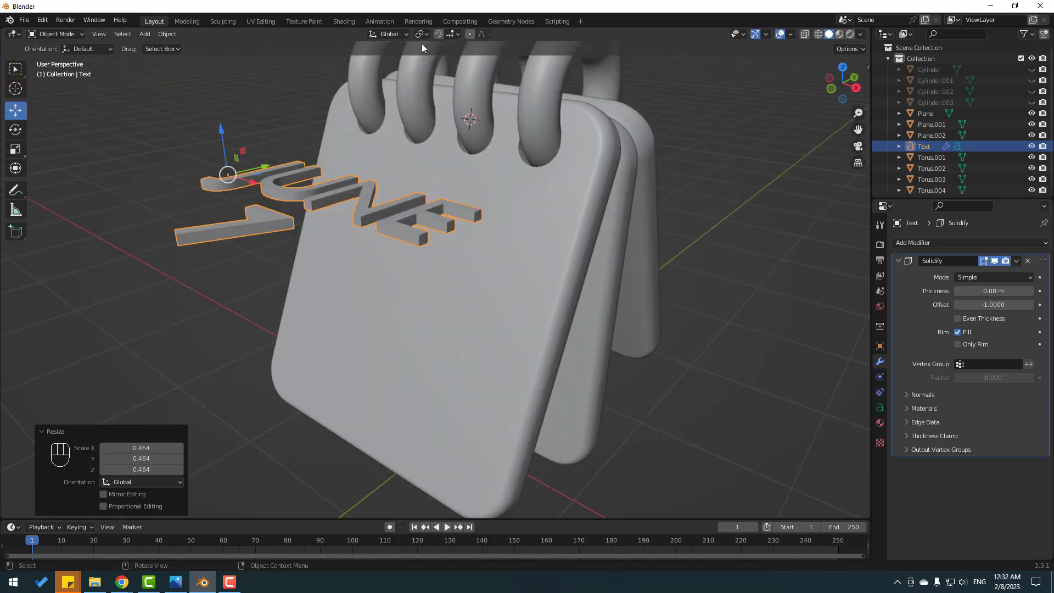
- Enable surface-projection snapping and slide the text down onto the front page
click(438, 34)
click(457, 34)
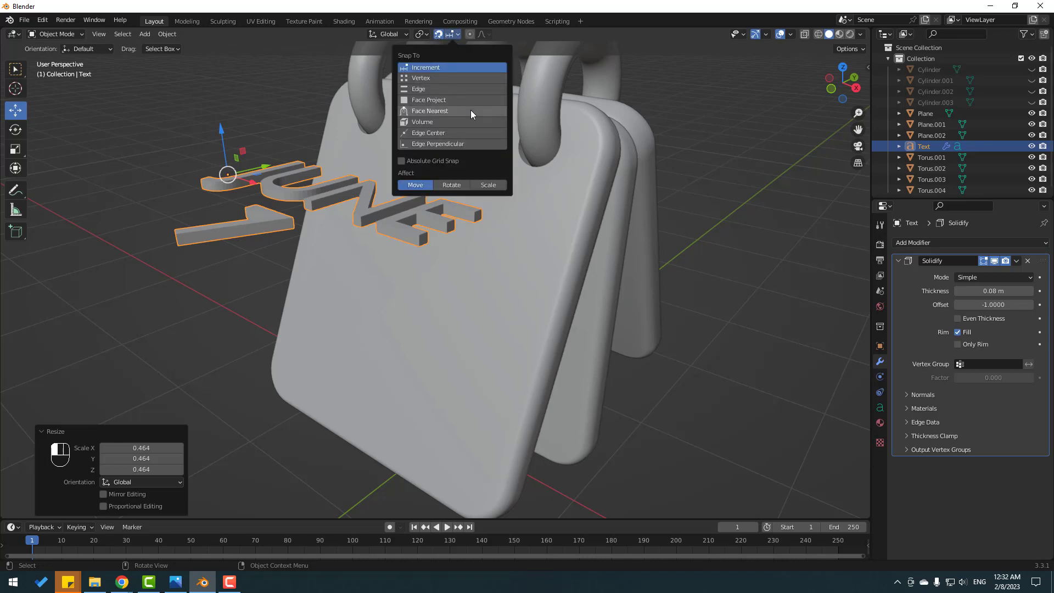
click(430, 101)
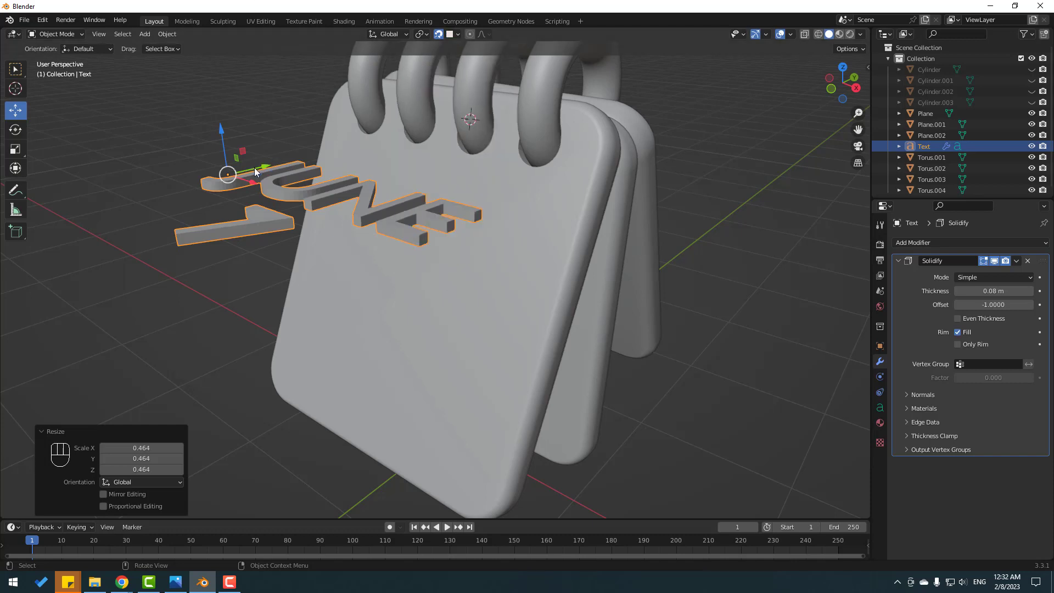
drag(254, 167, 417, 176)
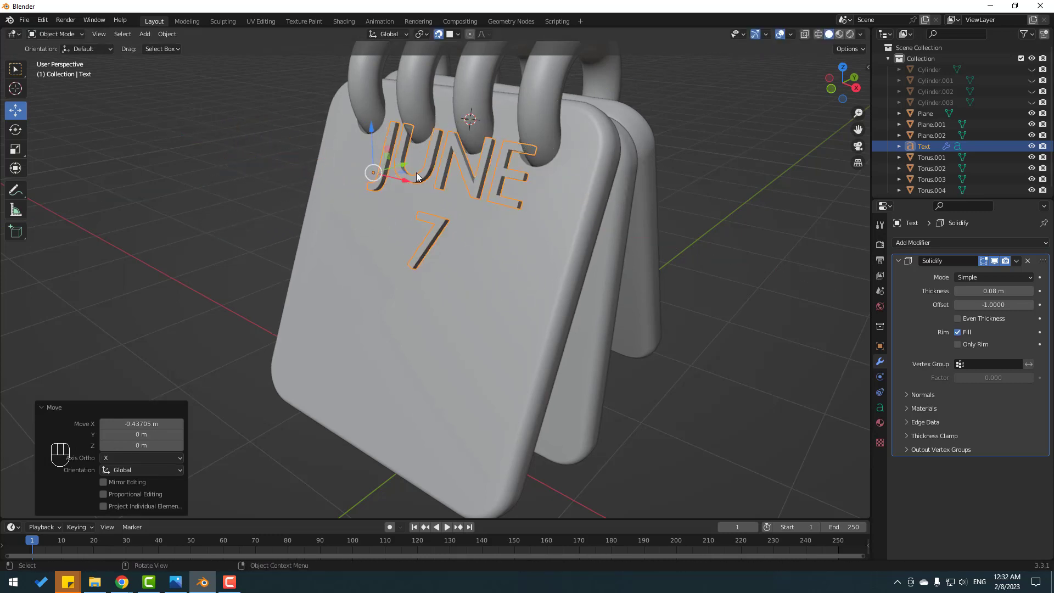
drag(371, 135, 308, 291)
- Lower the JUNE 7 text, shift it left and scale it up
middle_drag(240, 231, 430, 243)
scroll(496, 229, up, 3)
click(495, 231)
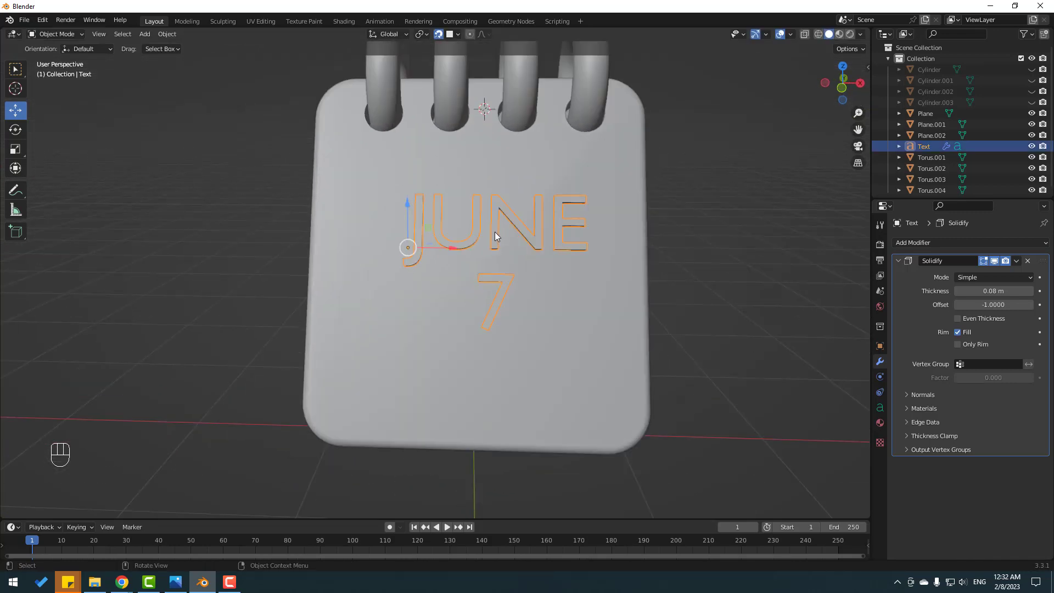
drag(408, 247, 388, 246)
key(s)
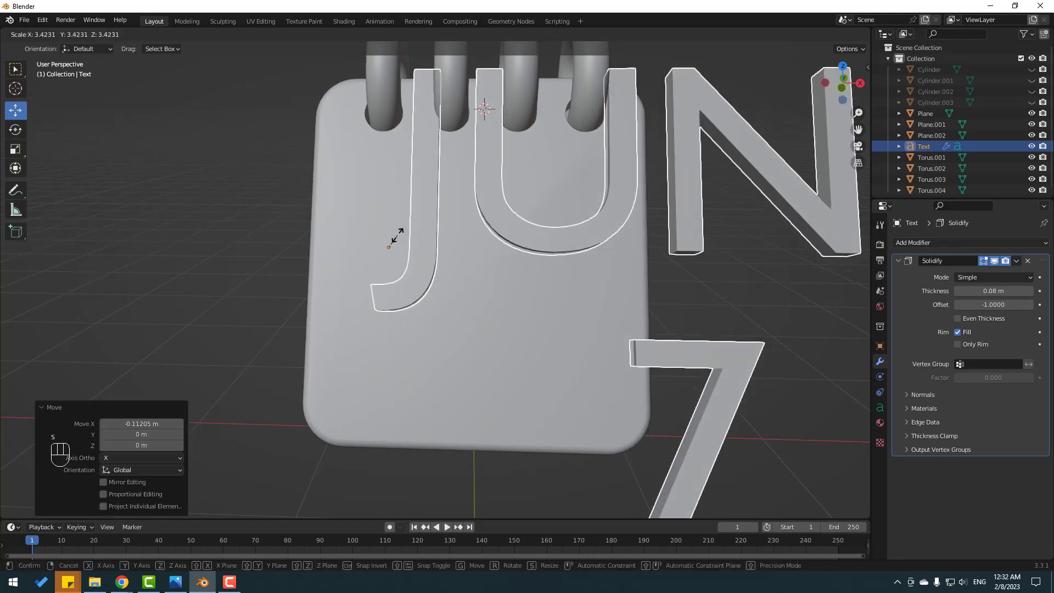
click(390, 242)
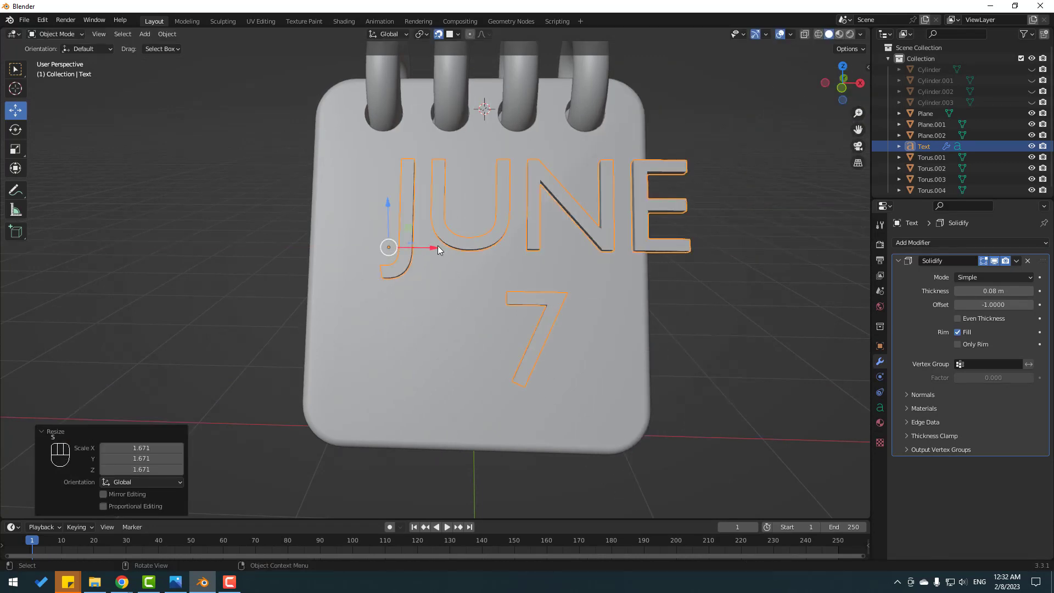
- Shift the text further left to centre it and scale it by 0.848
drag(438, 247, 350, 250)
key(s)
click(387, 251)
click(246, 204)
scroll(463, 258, down, 2)
middle_drag(462, 258, 490, 241)
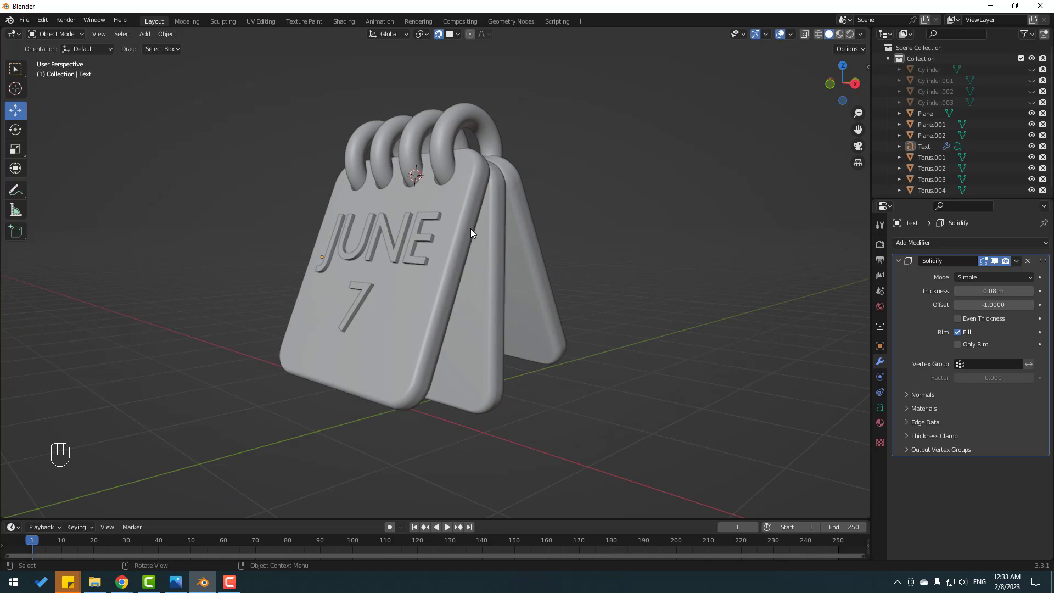
- Save the file and give the front page a new light blue material
key(F10)
click(413, 312)
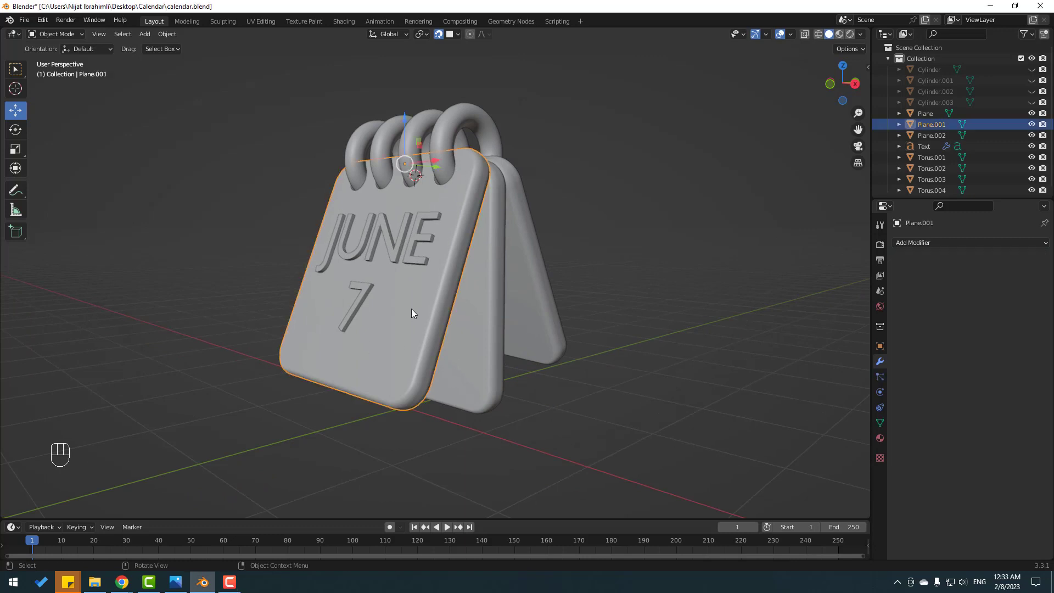
click(879, 438)
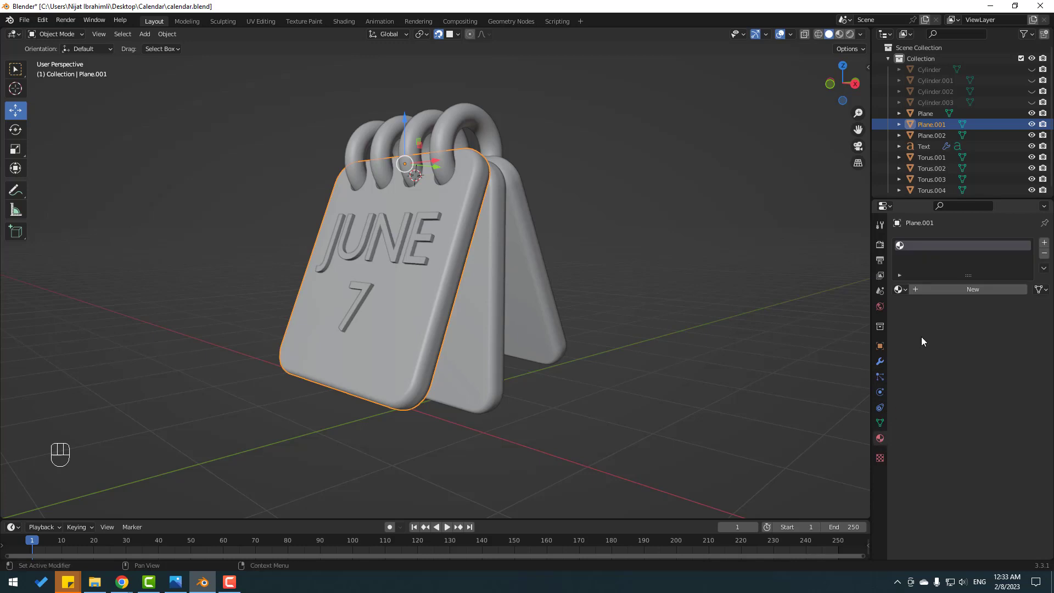
click(960, 288)
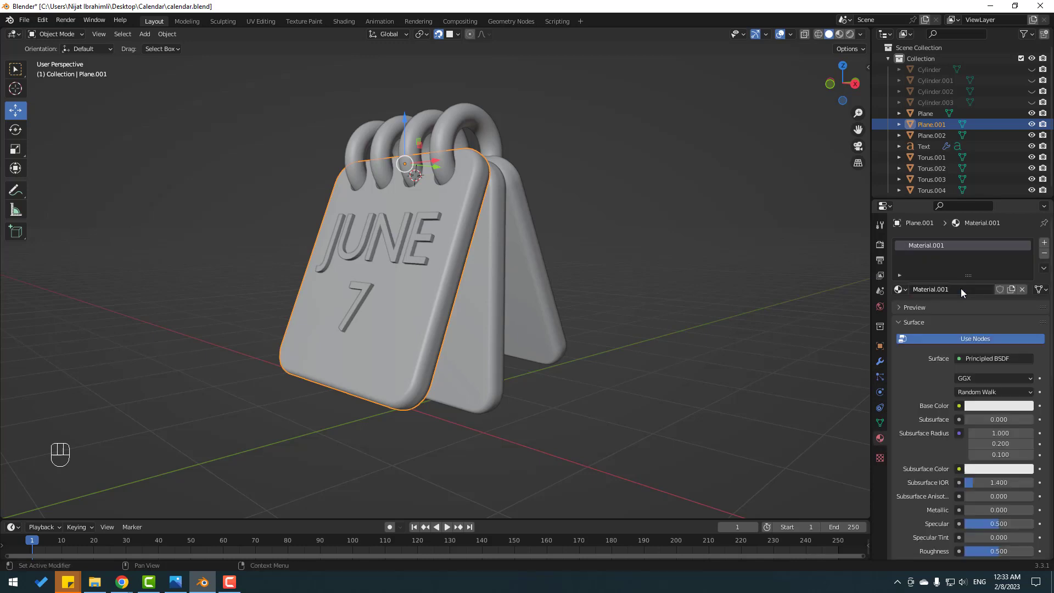
click(975, 405)
drag(976, 290, 989, 277)
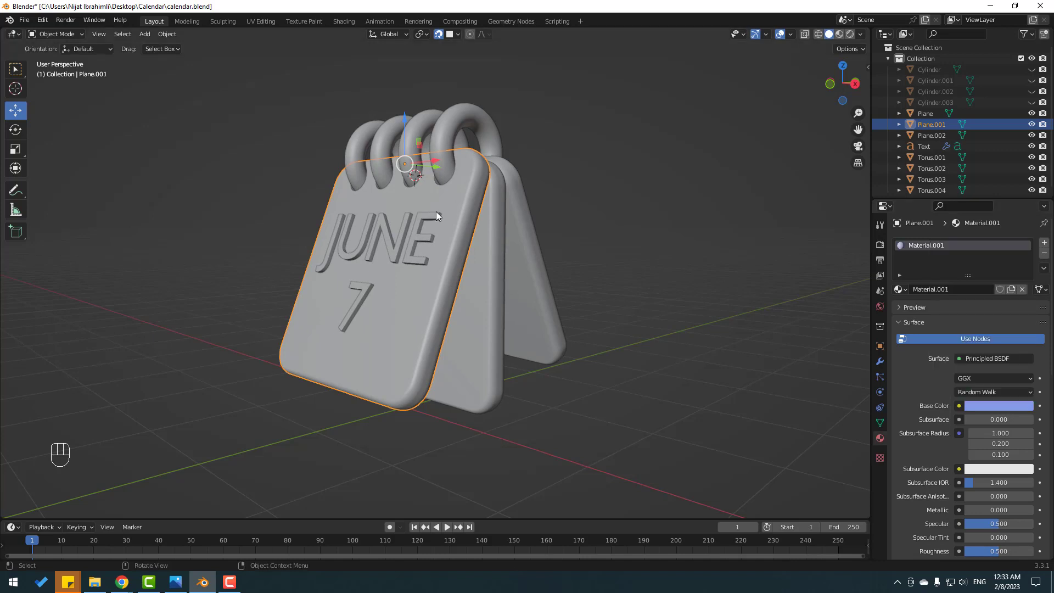
- Switch the viewport to Material Preview and select the middle page
click(840, 34)
scroll(407, 266, up, 2)
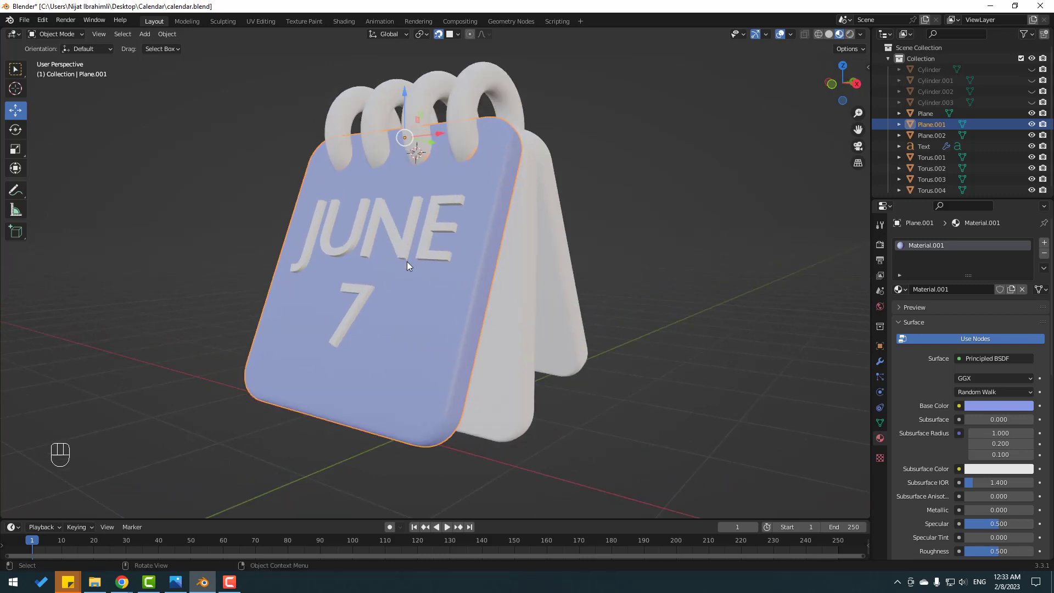
middle_drag(468, 277, 454, 278)
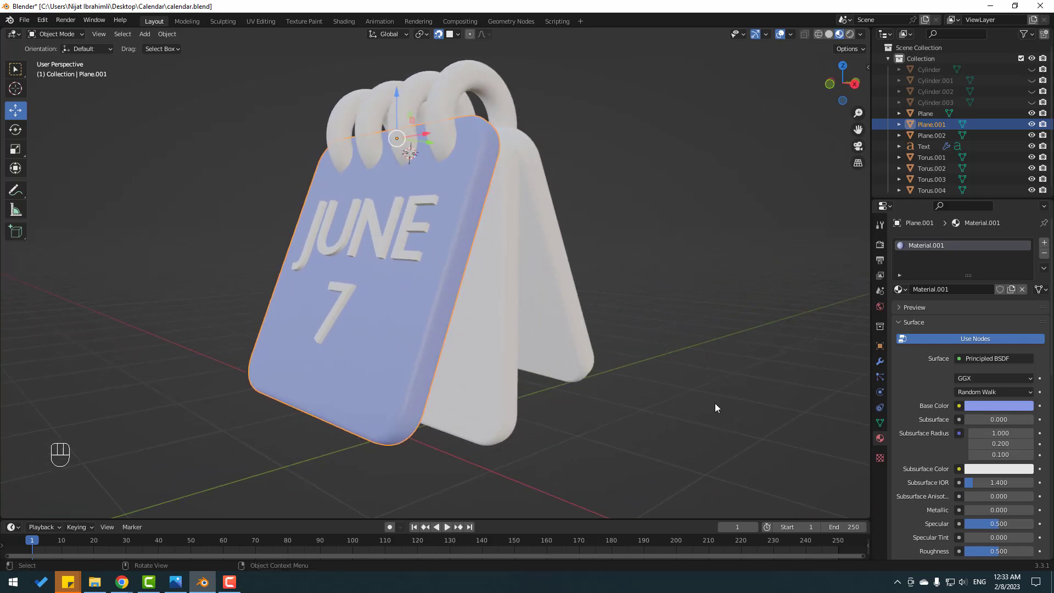
click(490, 313)
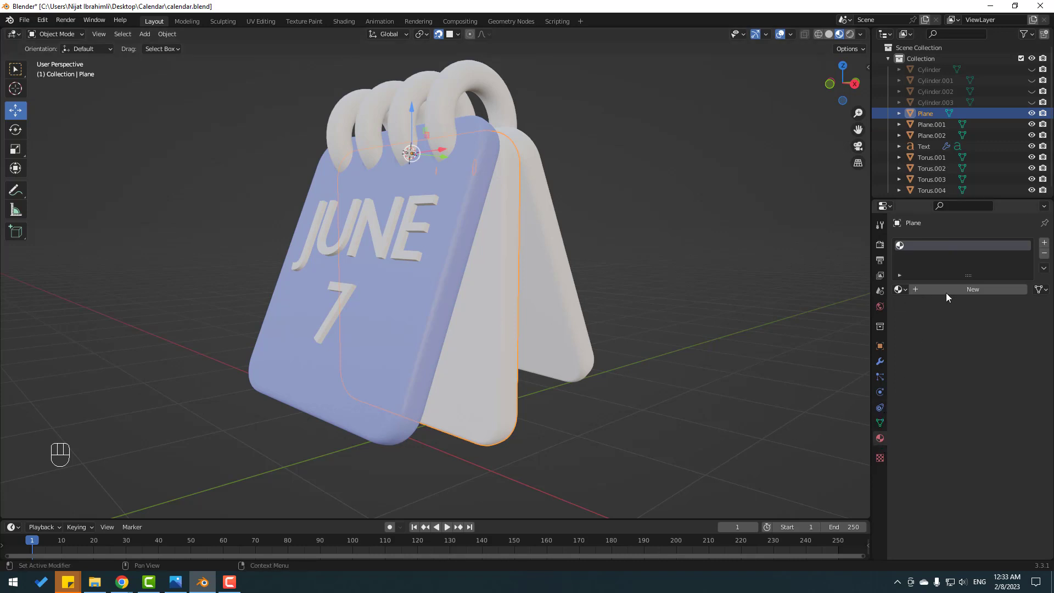
- Give the middle page a new green material
click(960, 289)
click(975, 406)
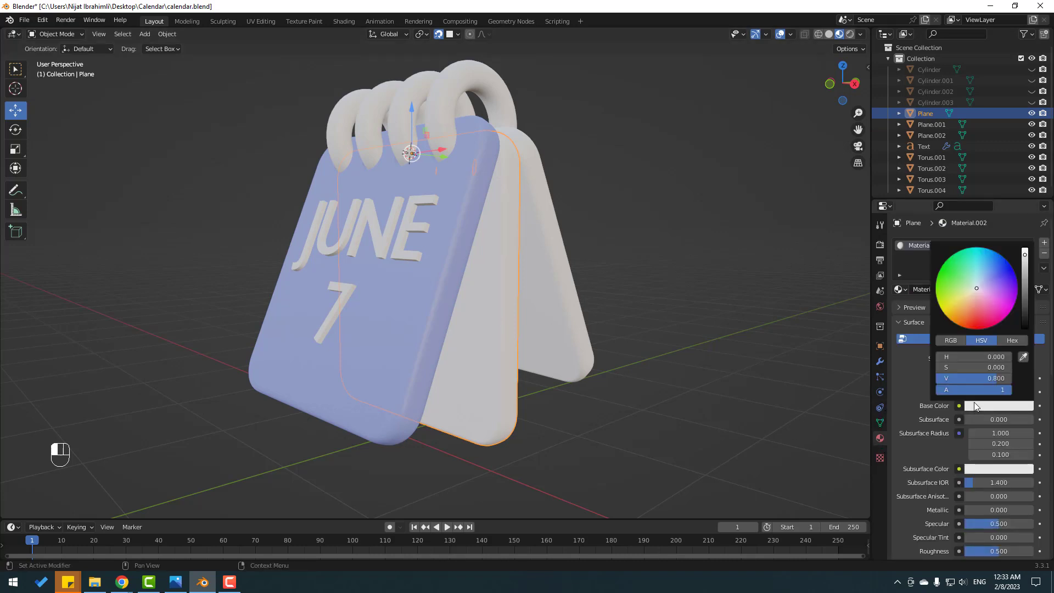
drag(980, 291, 961, 278)
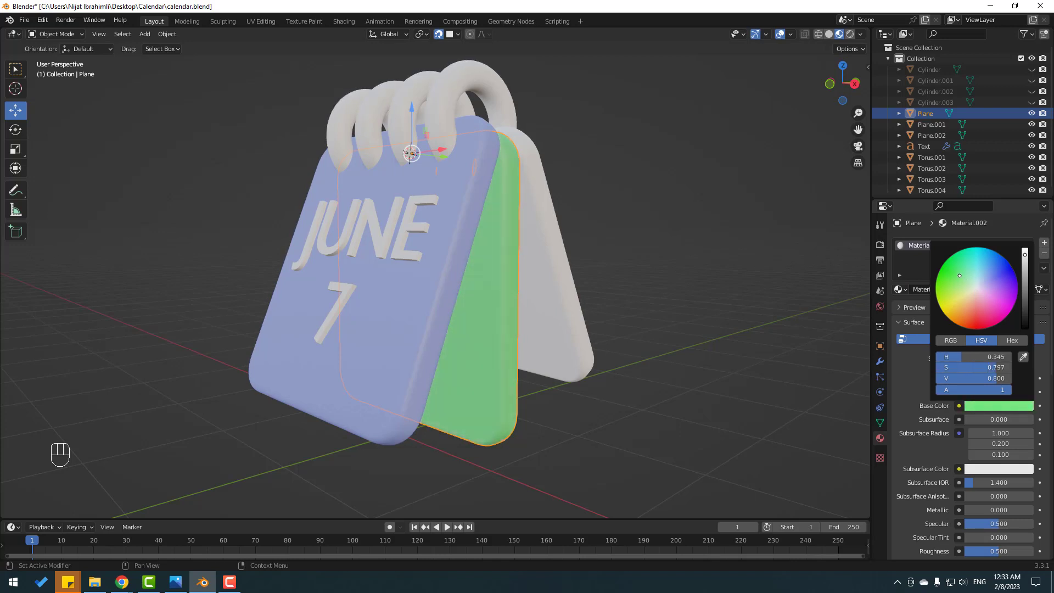
- Give the back page a new orange material
click(553, 252)
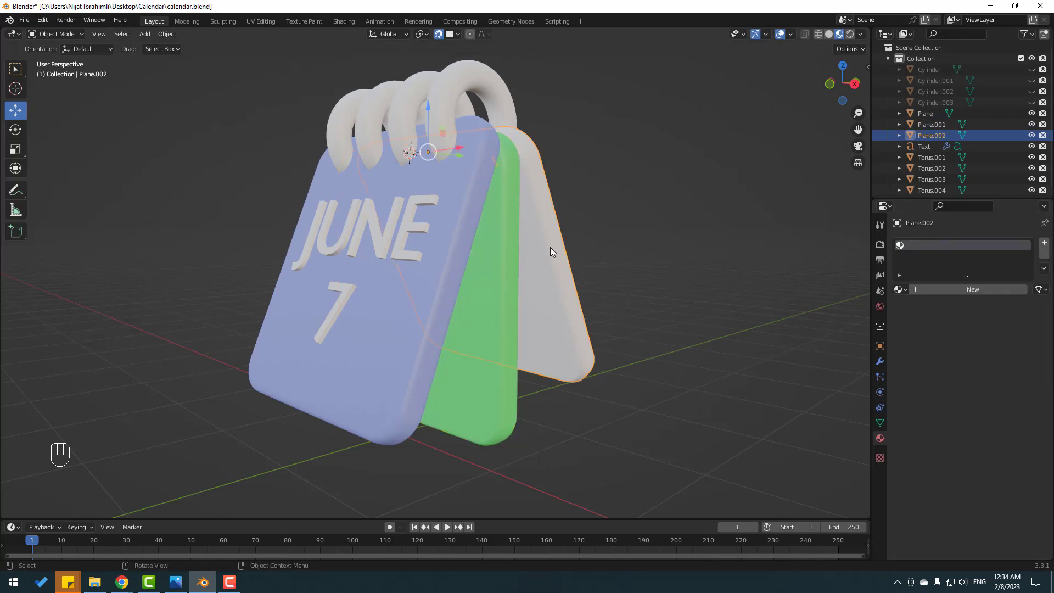
click(977, 290)
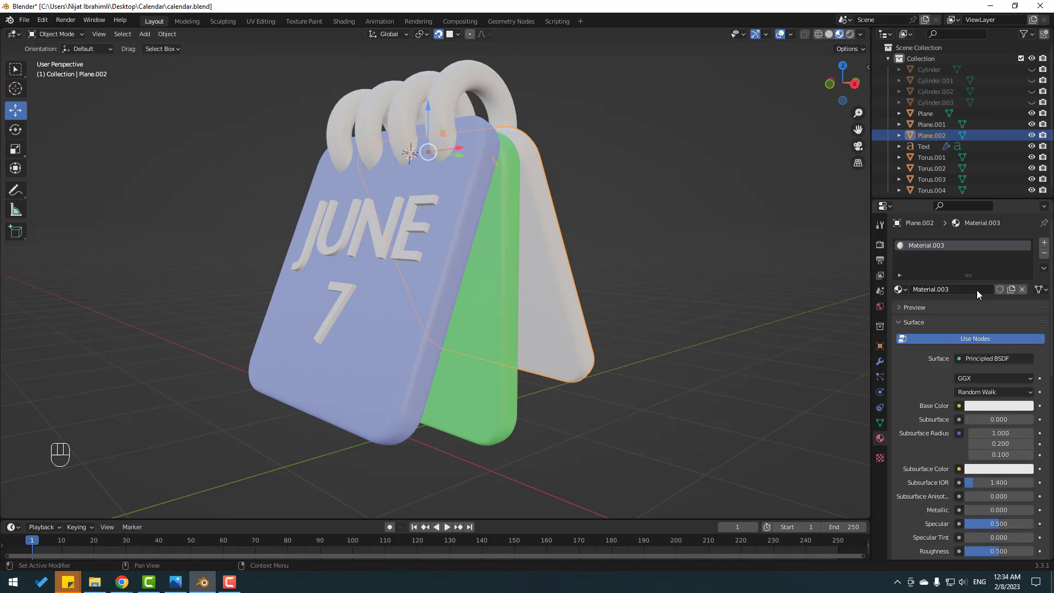
click(978, 407)
drag(971, 296, 961, 308)
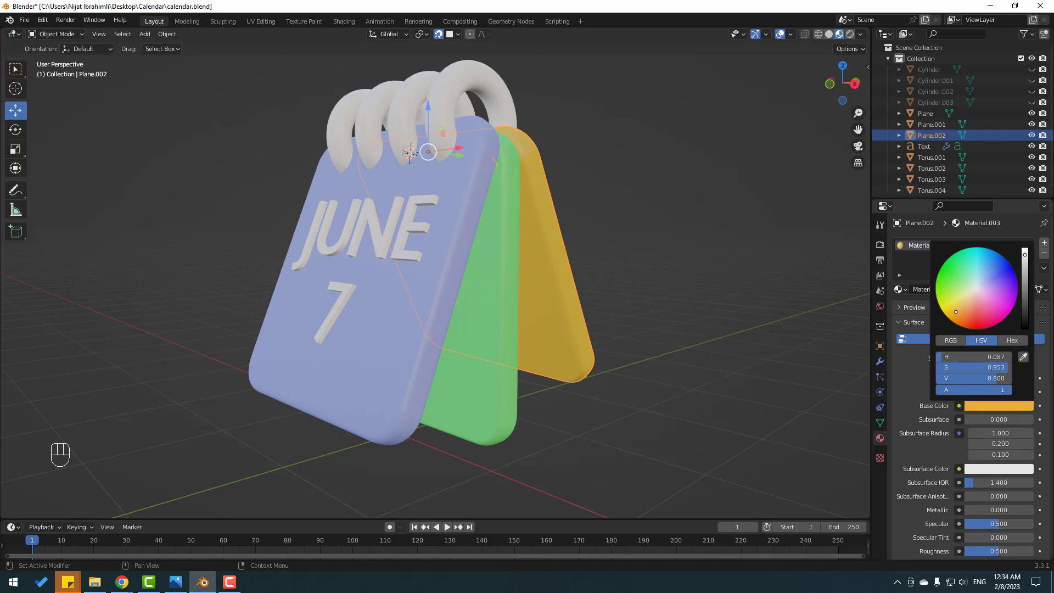
click(720, 336)
scroll(715, 328, down, 2)
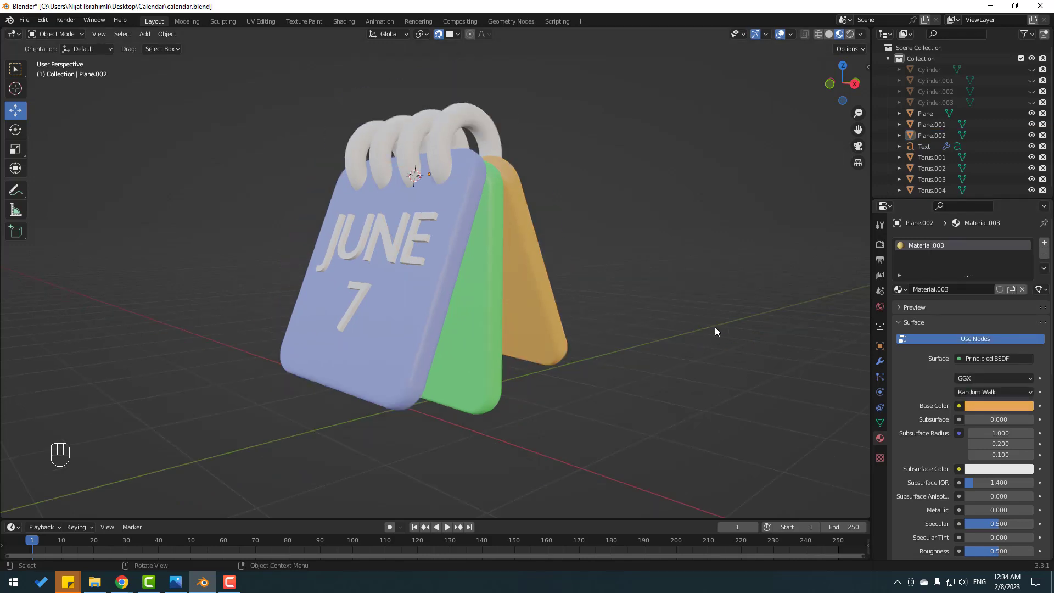
- Give the rightmost ring, Torus.001, a new material with Metallic set to about 0.874
click(446, 137)
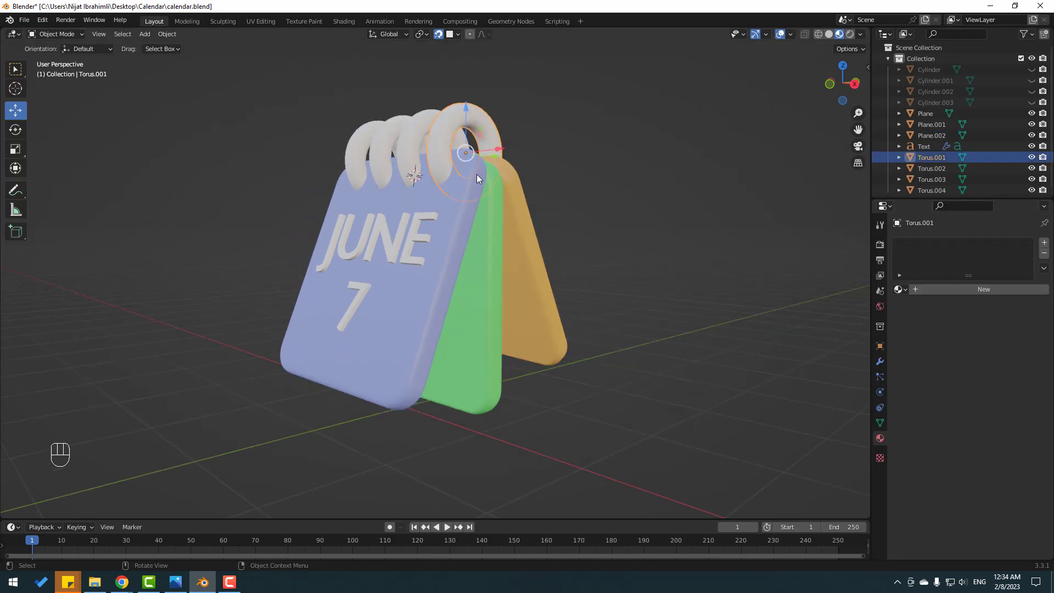
click(960, 288)
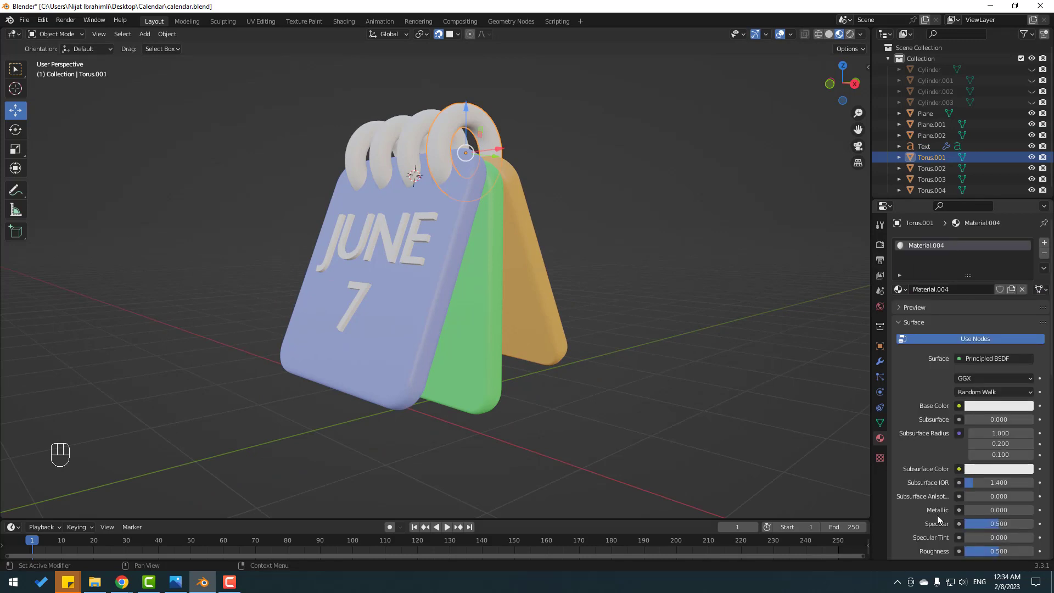
drag(969, 510, 1033, 510)
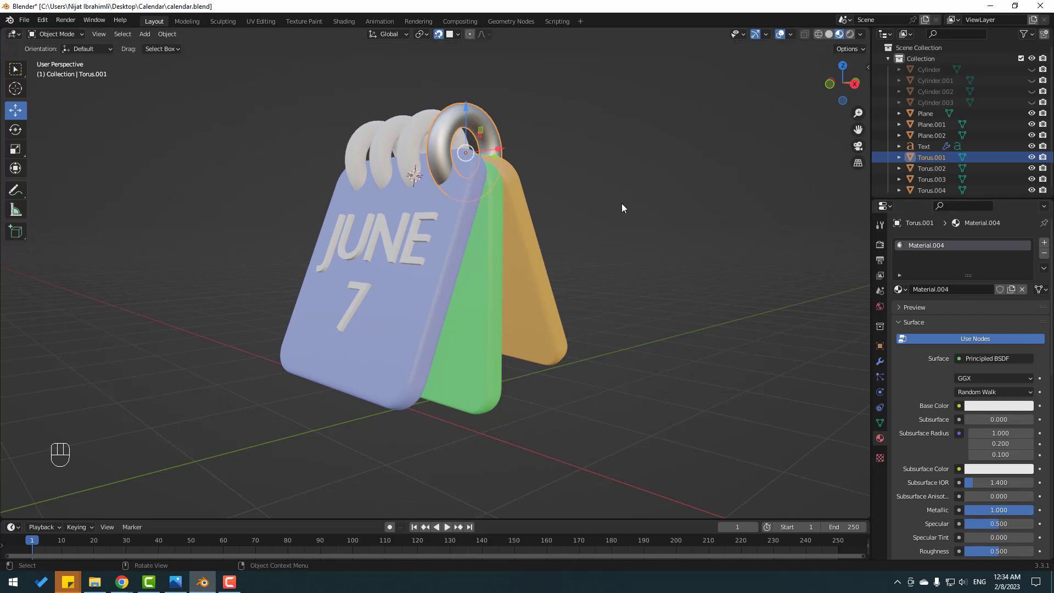
scroll(513, 156, up, 5)
shift+middle_drag(493, 163, 513, 317)
scroll(513, 301, up, 3)
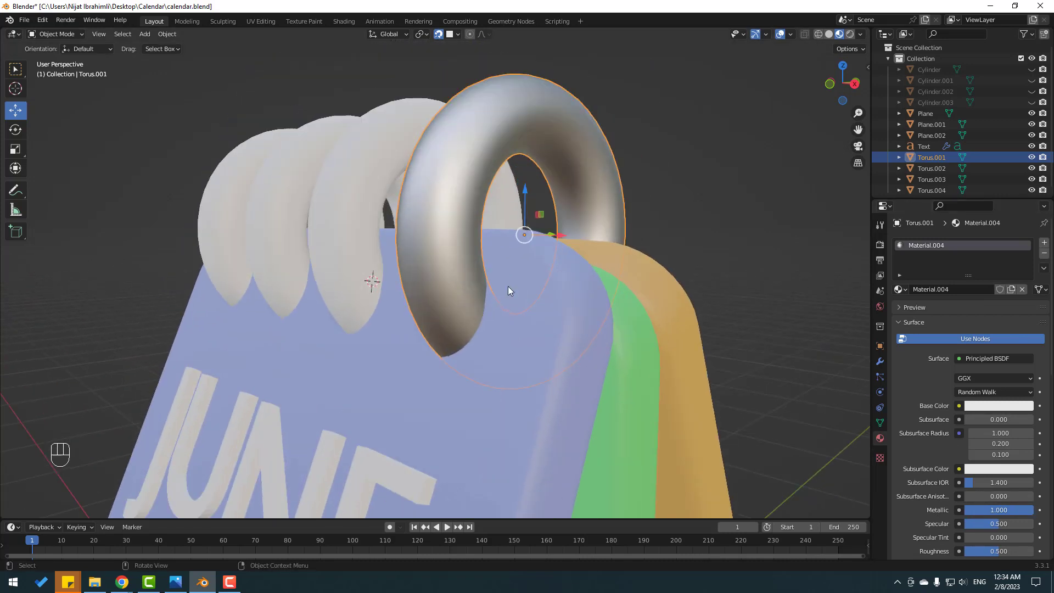
drag(1014, 513, 1001, 510)
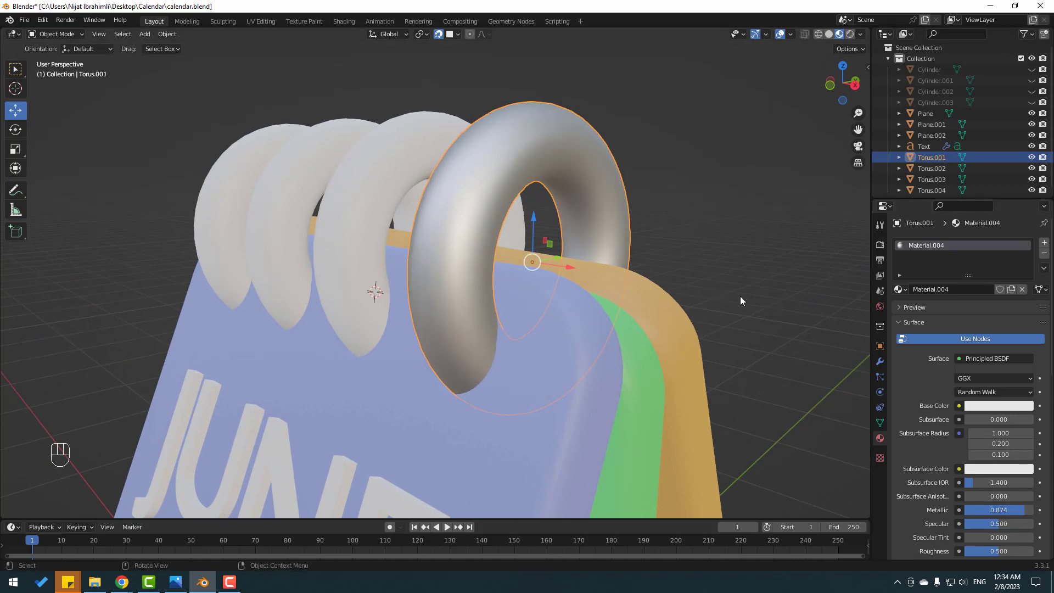
scroll(371, 290, down, 3)
scroll(410, 233, up, 1)
- Assign Material.004 to the other three rings, then view the whole calendar
click(410, 233)
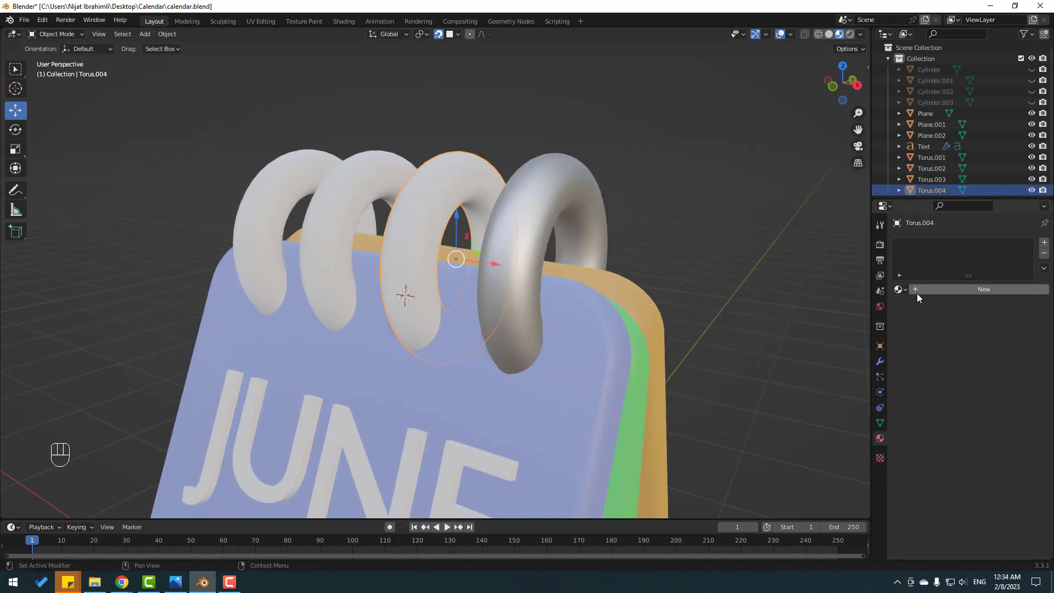
click(901, 290)
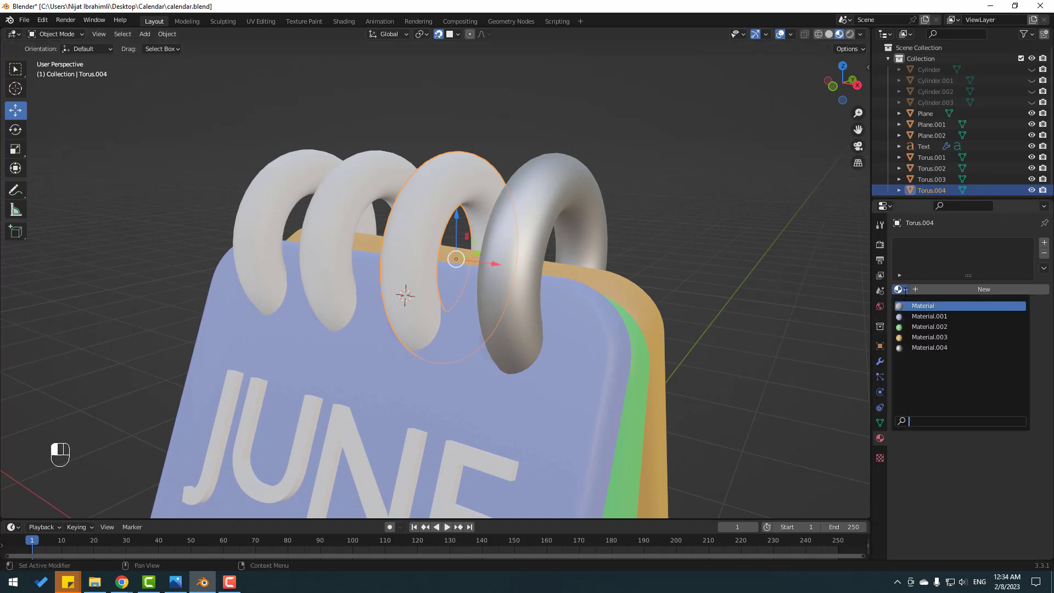
click(952, 348)
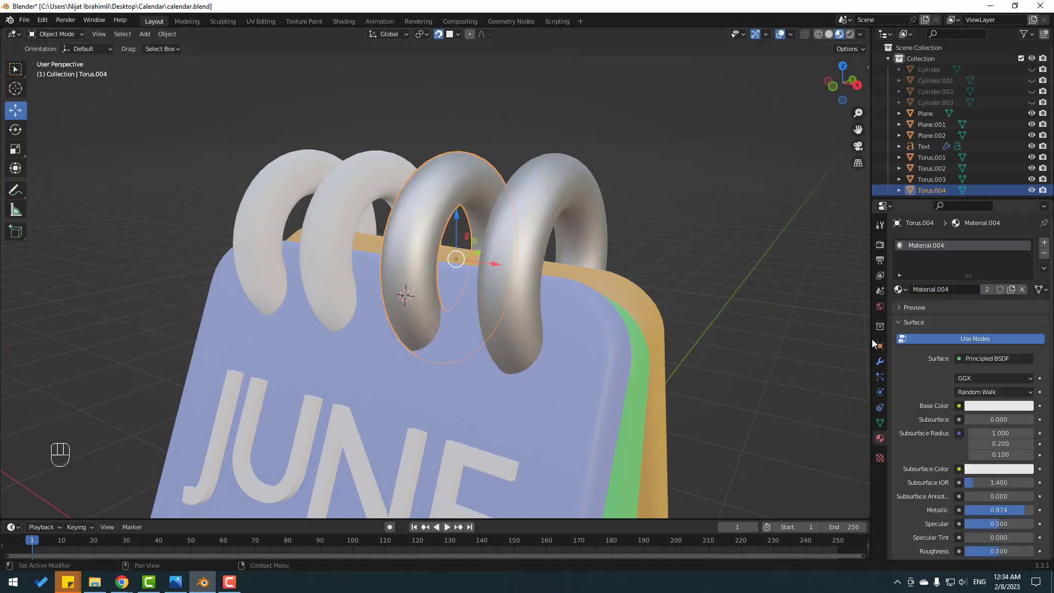
click(390, 205)
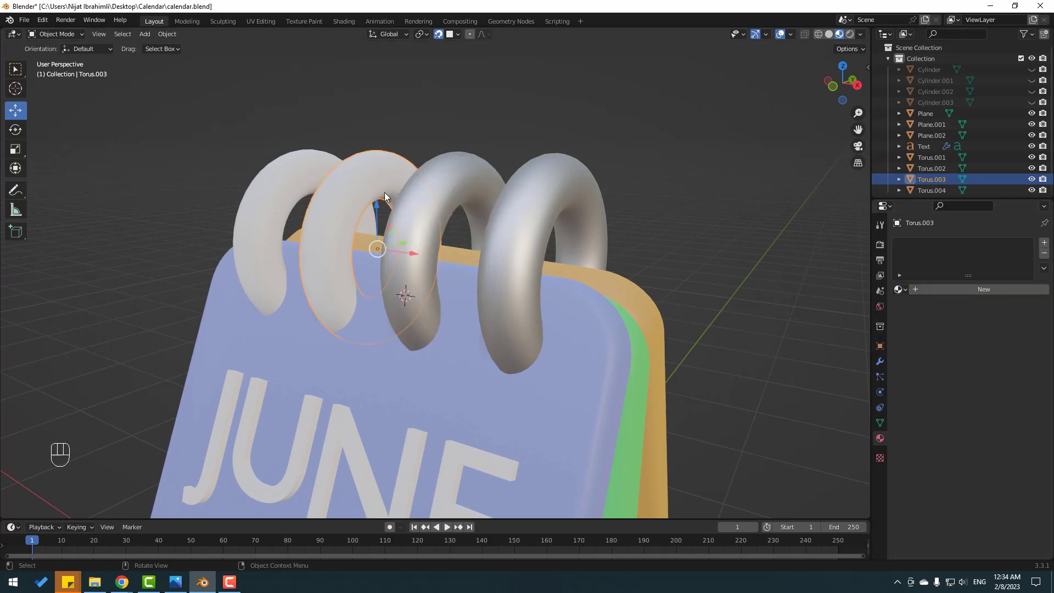
click(899, 289)
click(952, 348)
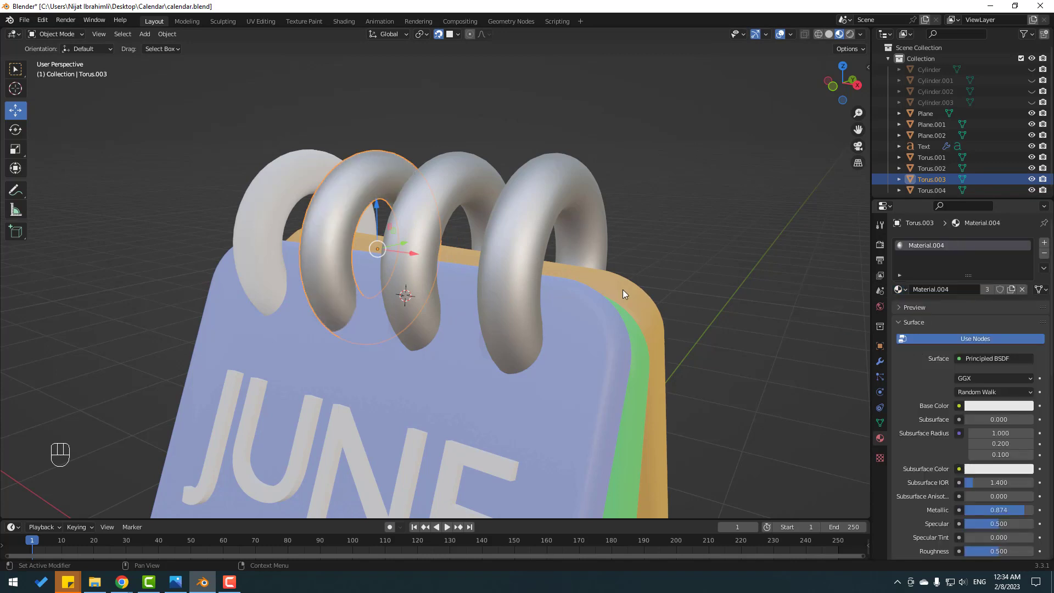
click(296, 172)
click(899, 289)
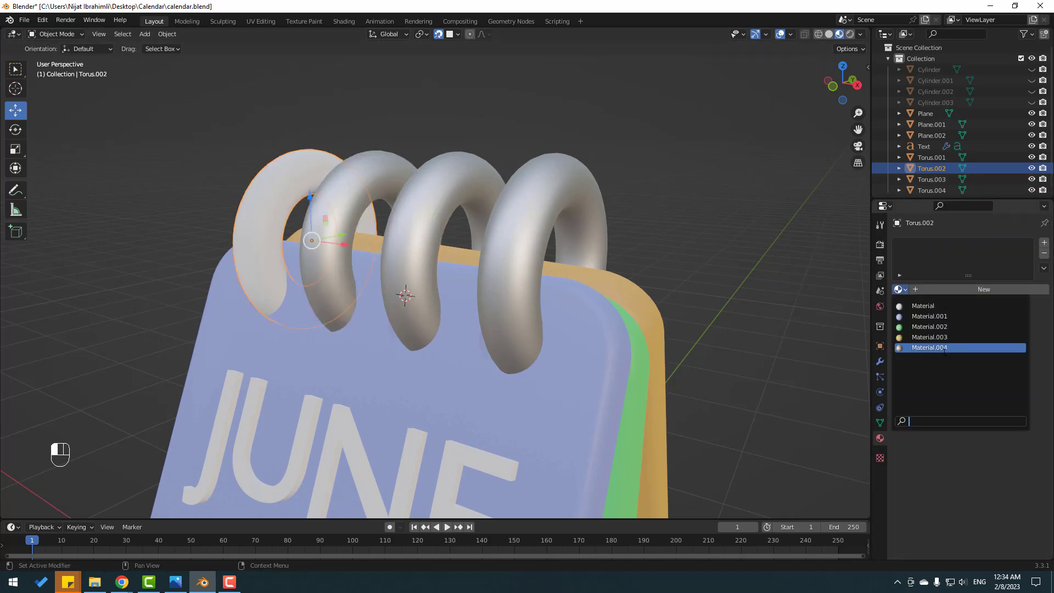
click(944, 348)
click(751, 263)
scroll(752, 262, down, 5)
middle_drag(667, 295, 503, 253)
- Give the JUNE 7 text a new material with a pale pink base colour and lowered alpha
click(504, 253)
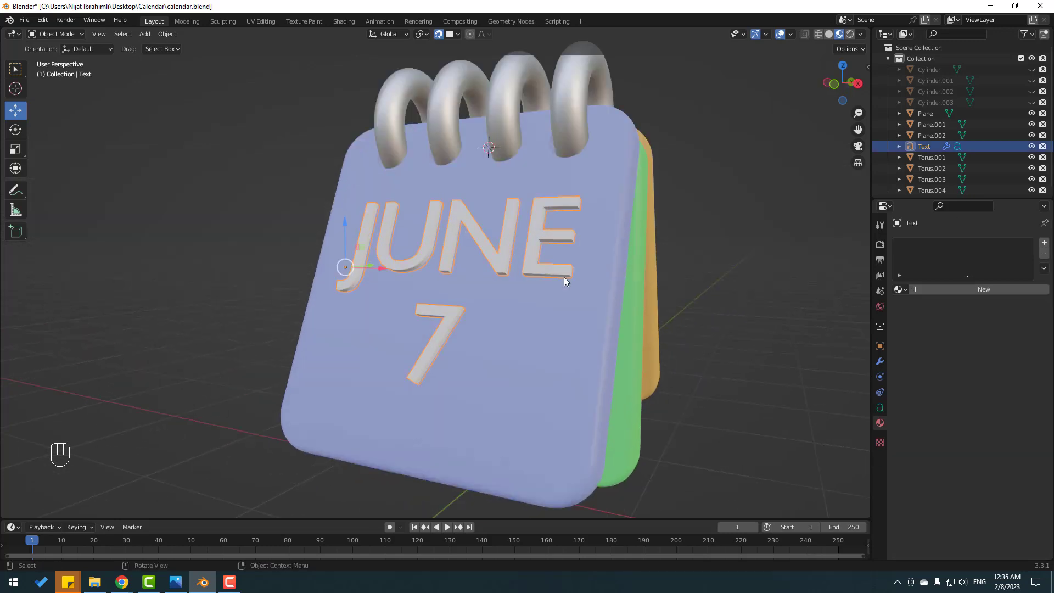
click(973, 289)
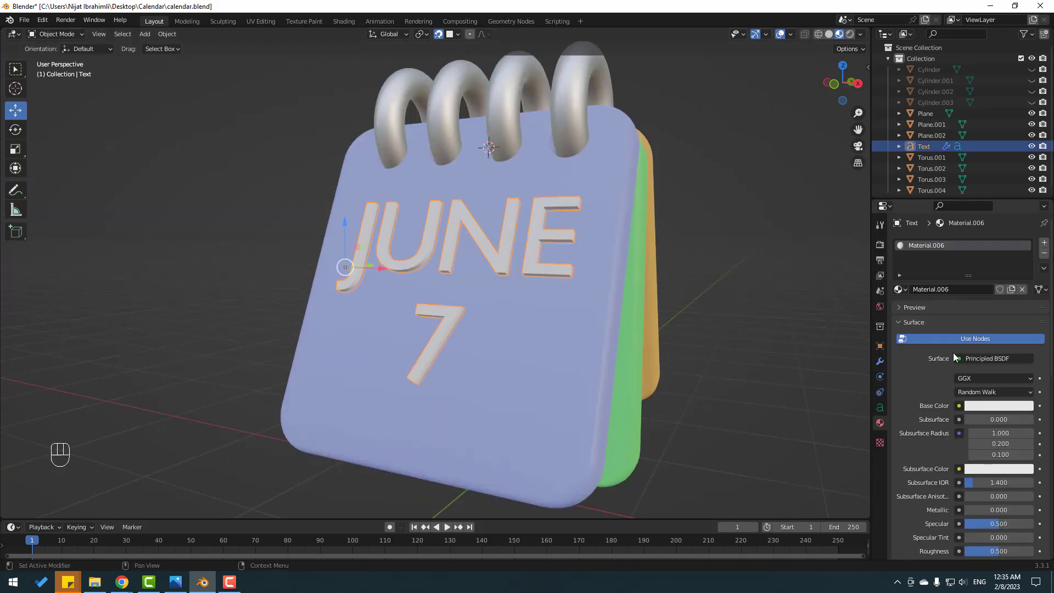
click(974, 406)
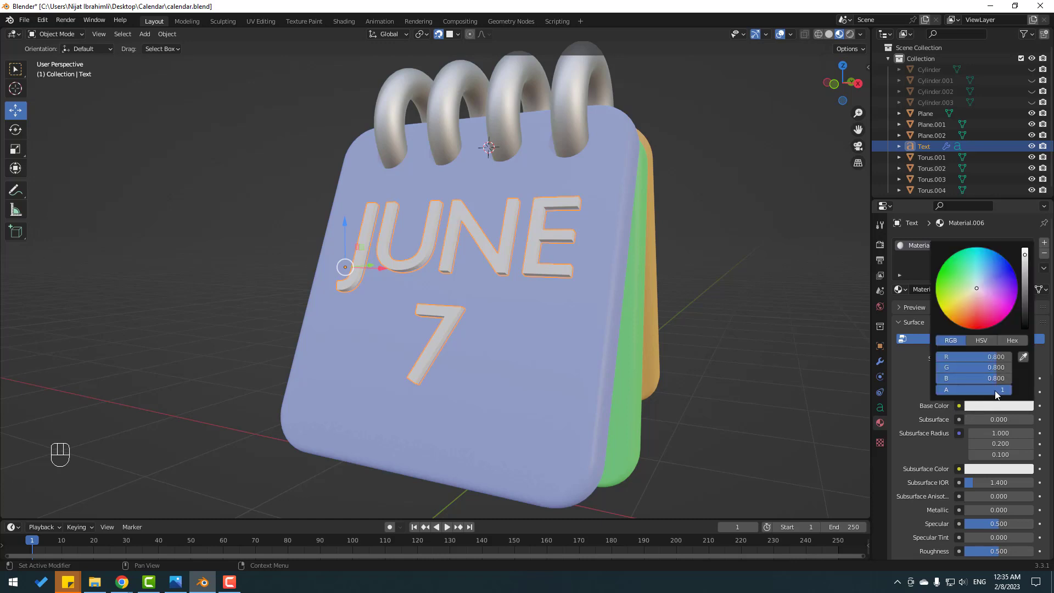
drag(995, 391, 1015, 378)
click(751, 341)
scroll(750, 341, down, 3)
middle_drag(751, 341, 566, 343)
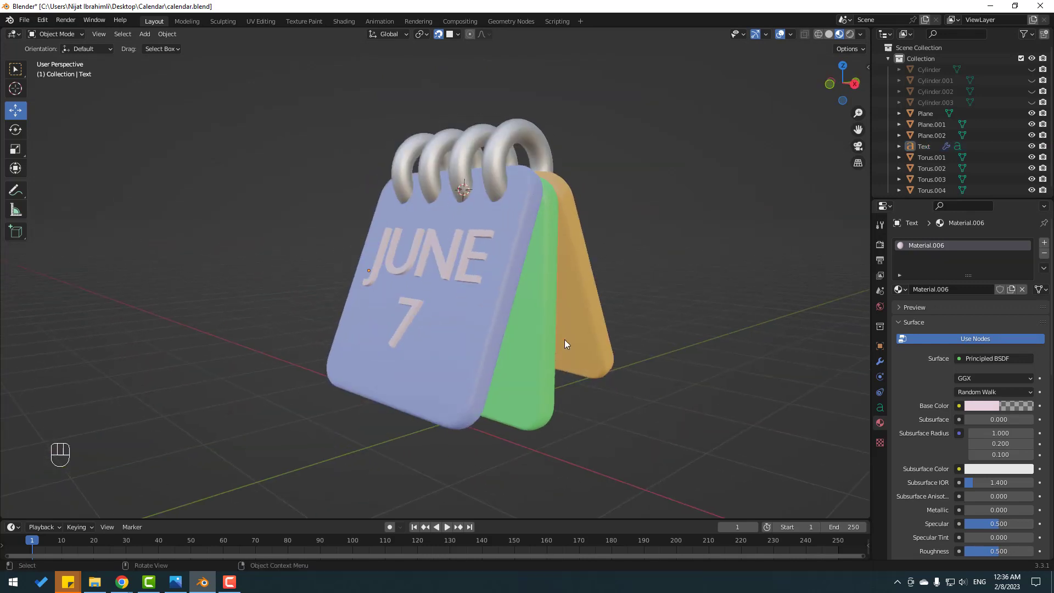
- Switch the render engine to Cycles with the device set to GPU Compute
click(880, 245)
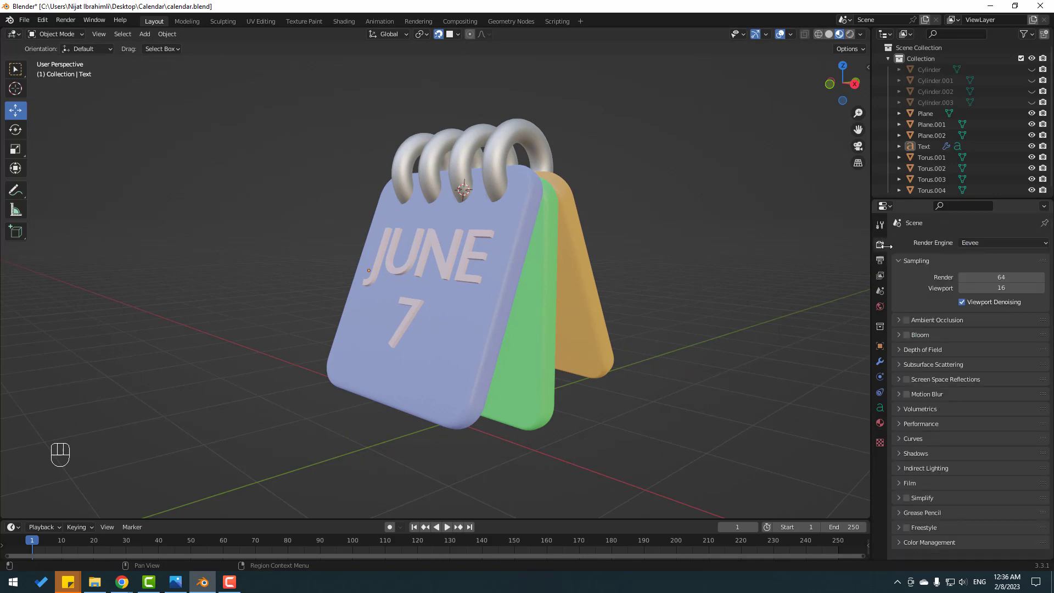
click(967, 243)
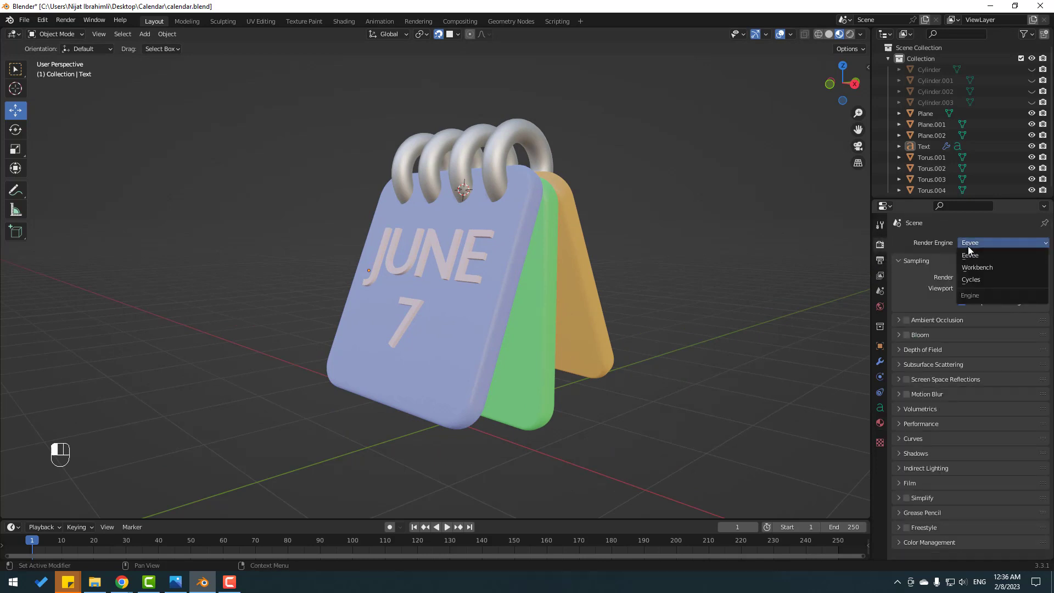
click(976, 279)
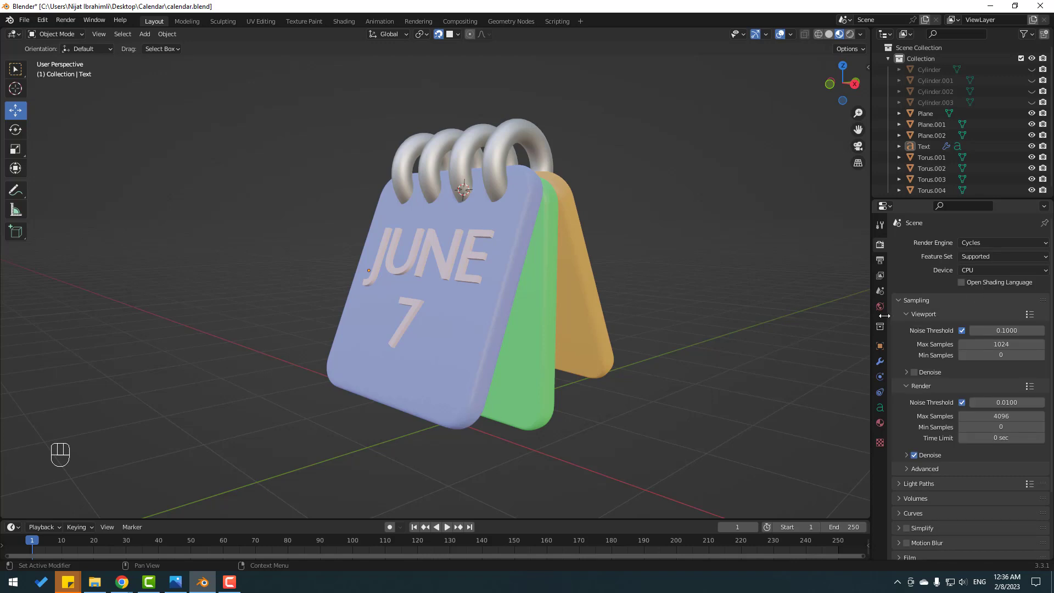
click(972, 271)
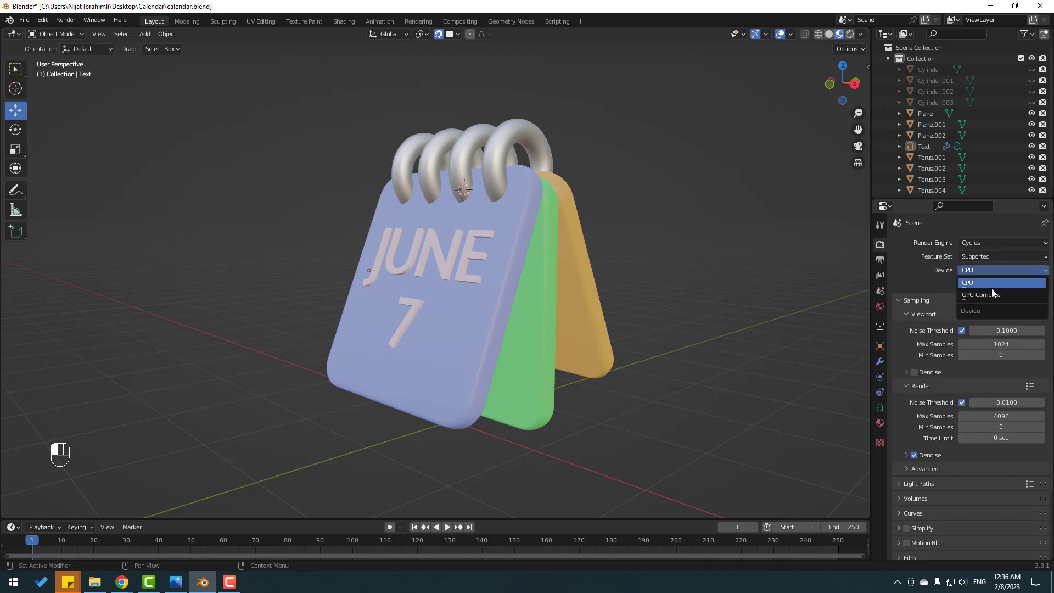
click(975, 299)
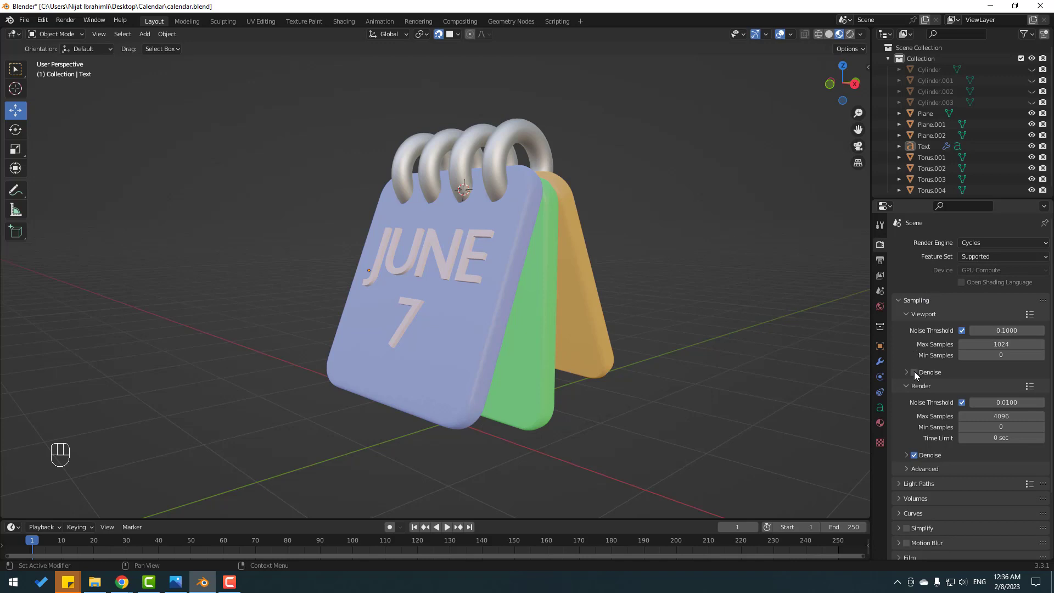
- Turn on Rendered viewport shading and Film Transparent, then show the World settings
click(849, 35)
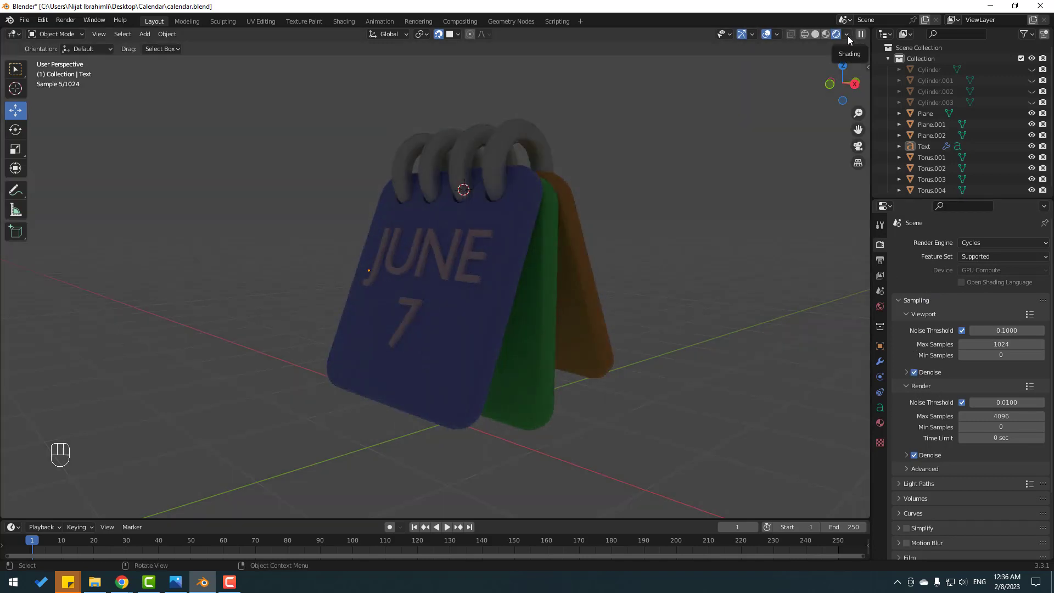
scroll(914, 402, down, 2)
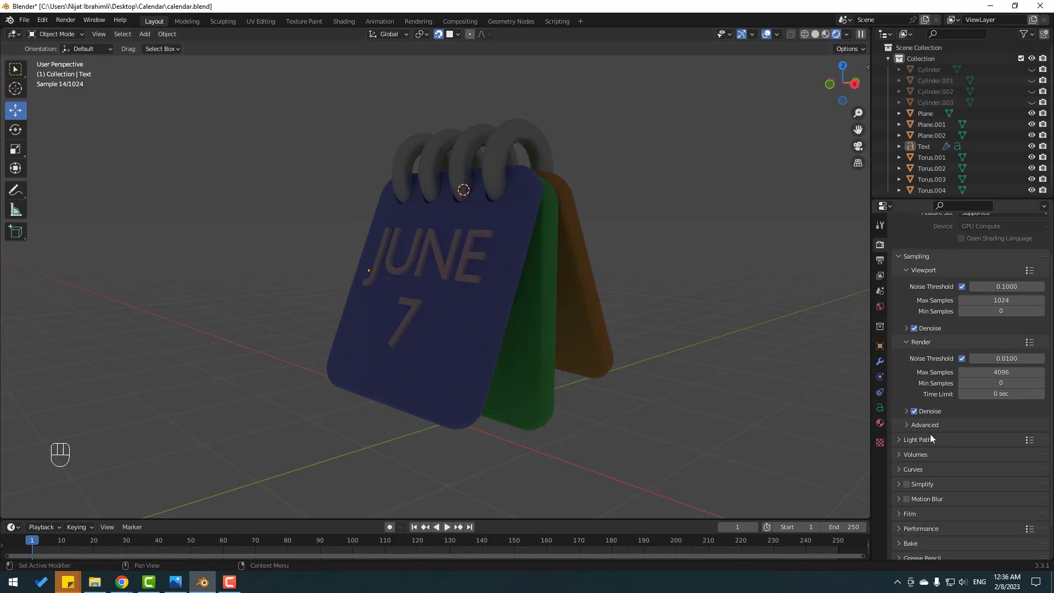
scroll(949, 464, down, 2)
click(897, 478)
scroll(914, 527, down, 2)
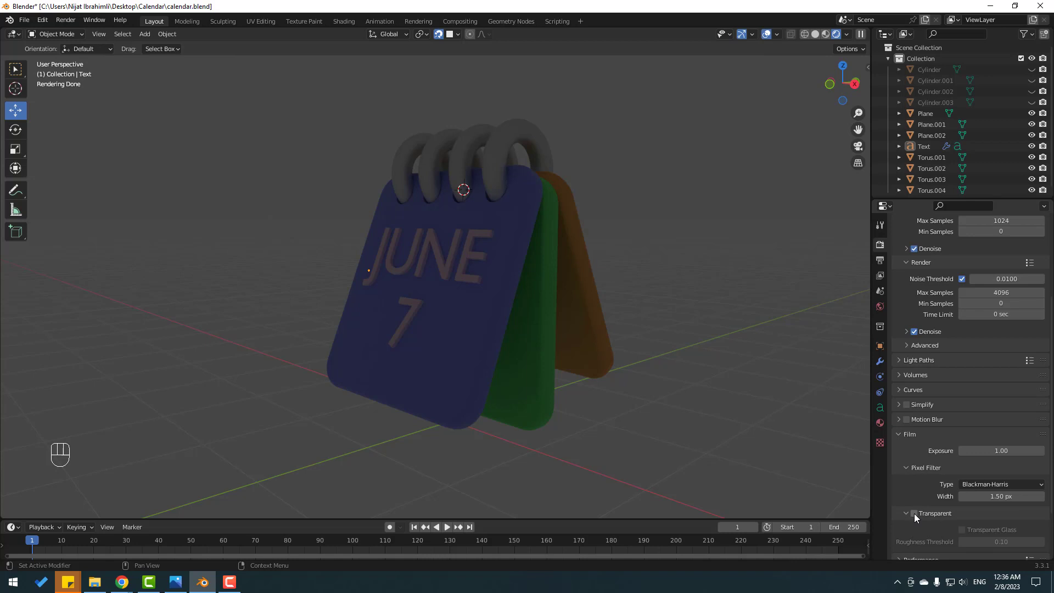
click(914, 513)
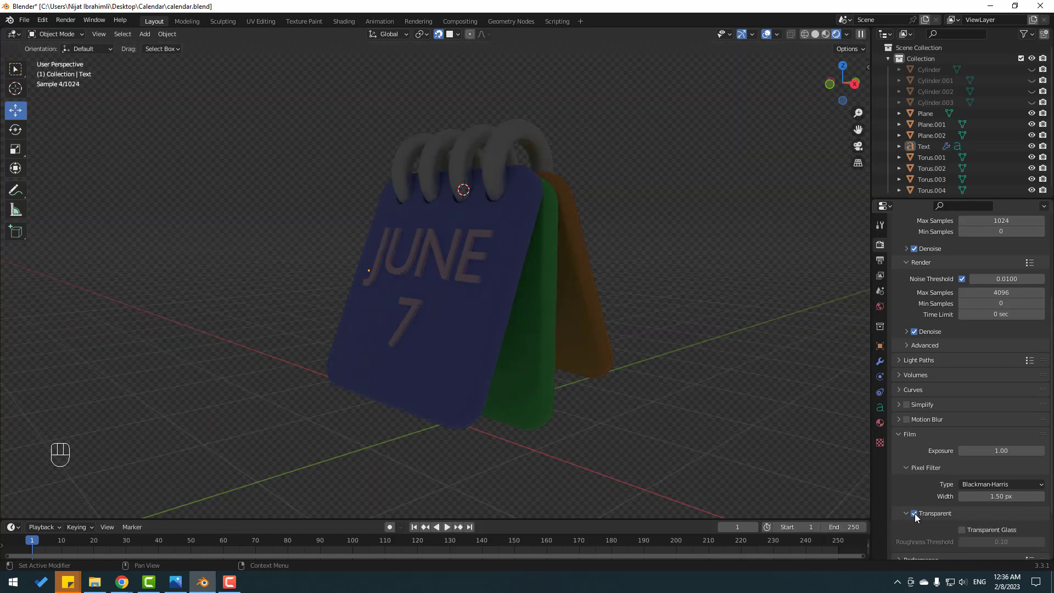
click(880, 308)
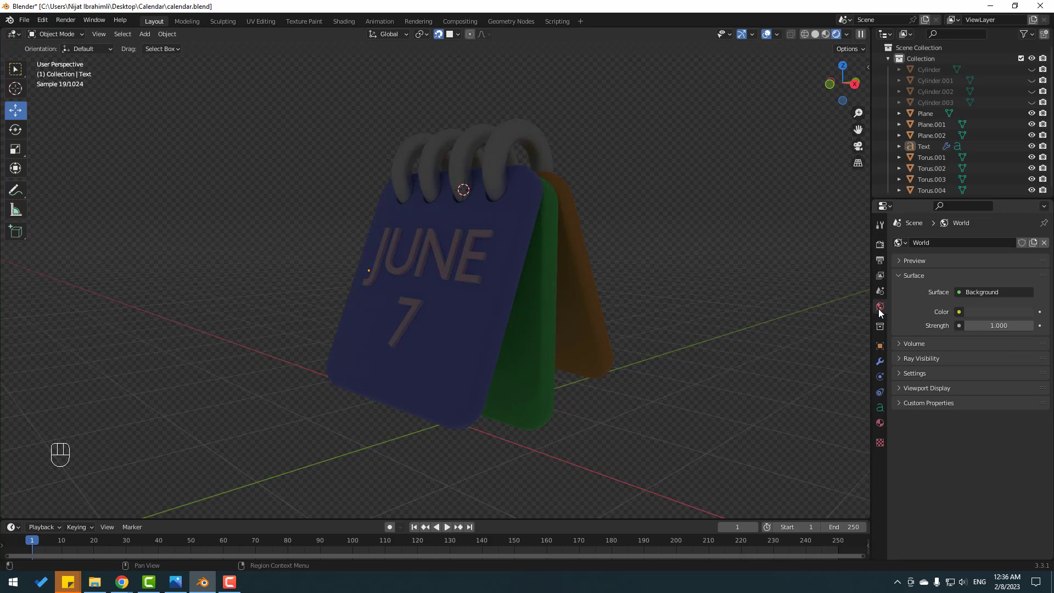
- Feed the World colour from an Environment Texture and browse into the Blender 3.3 program folder
click(959, 315)
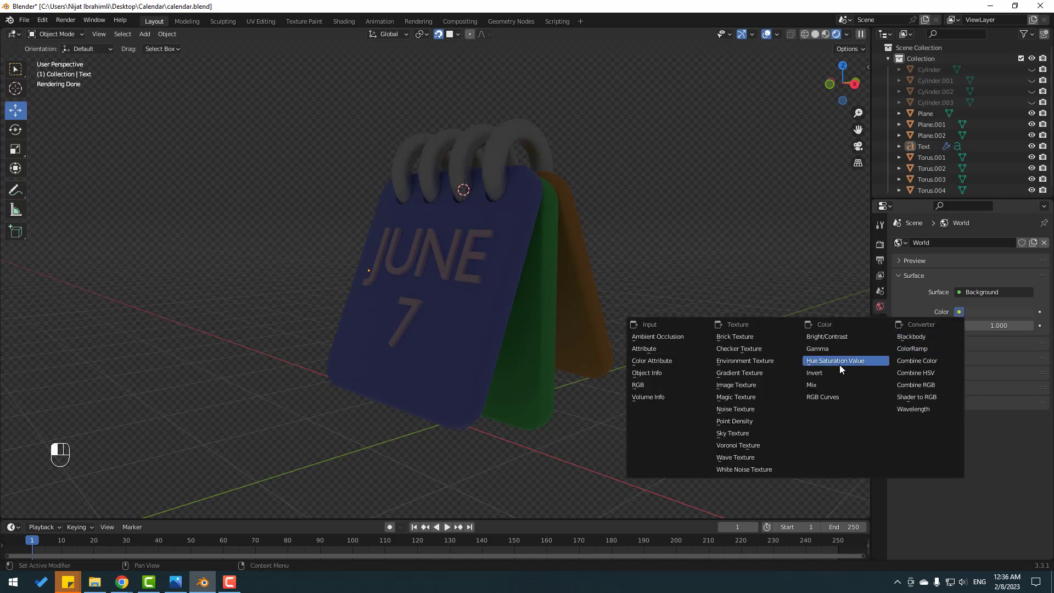
click(766, 362)
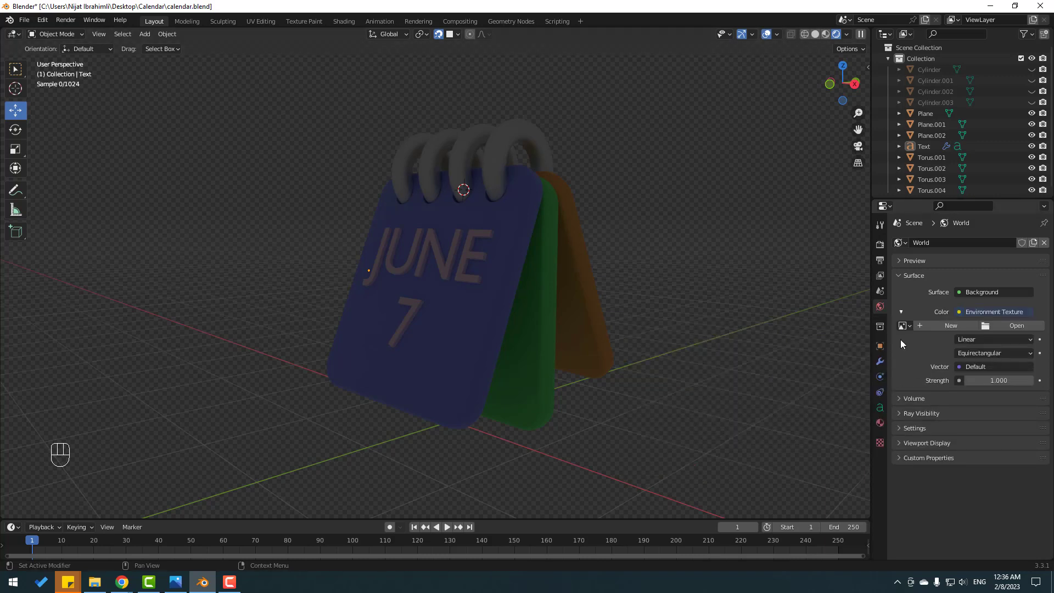
click(1005, 325)
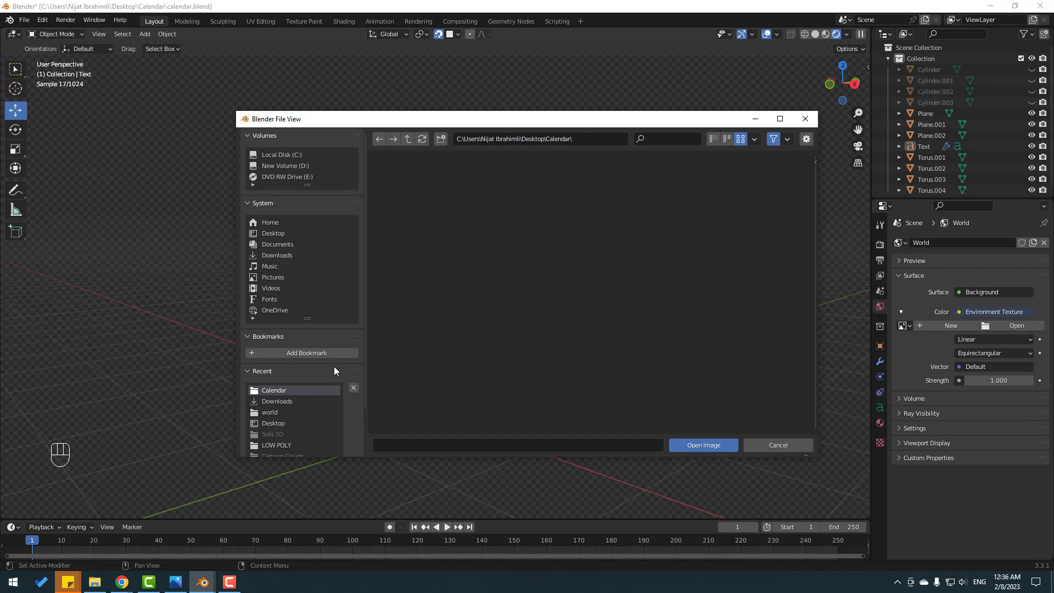
click(287, 156)
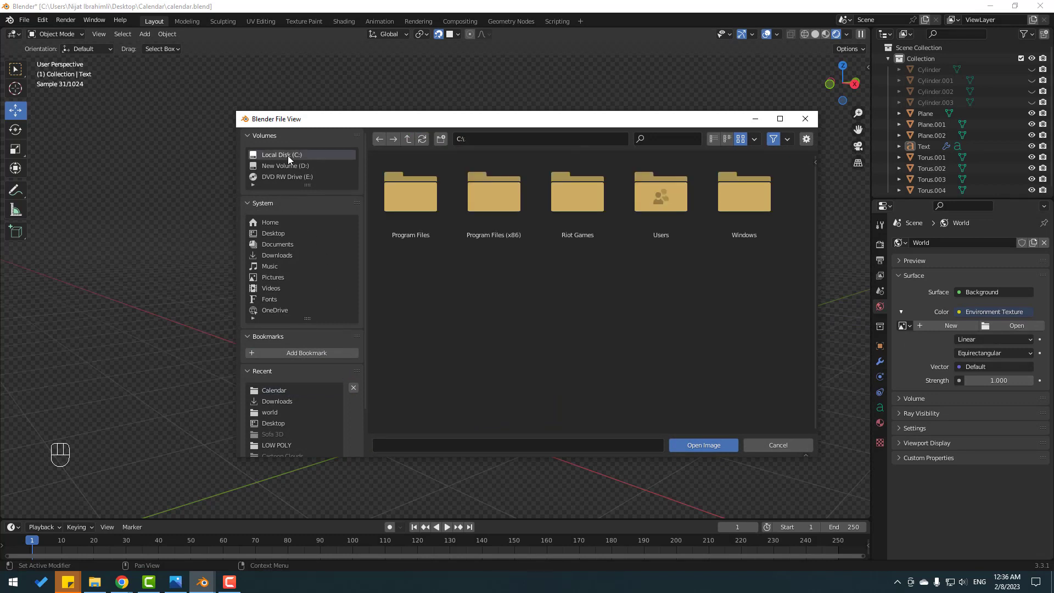
click(406, 201)
double_click(406, 197)
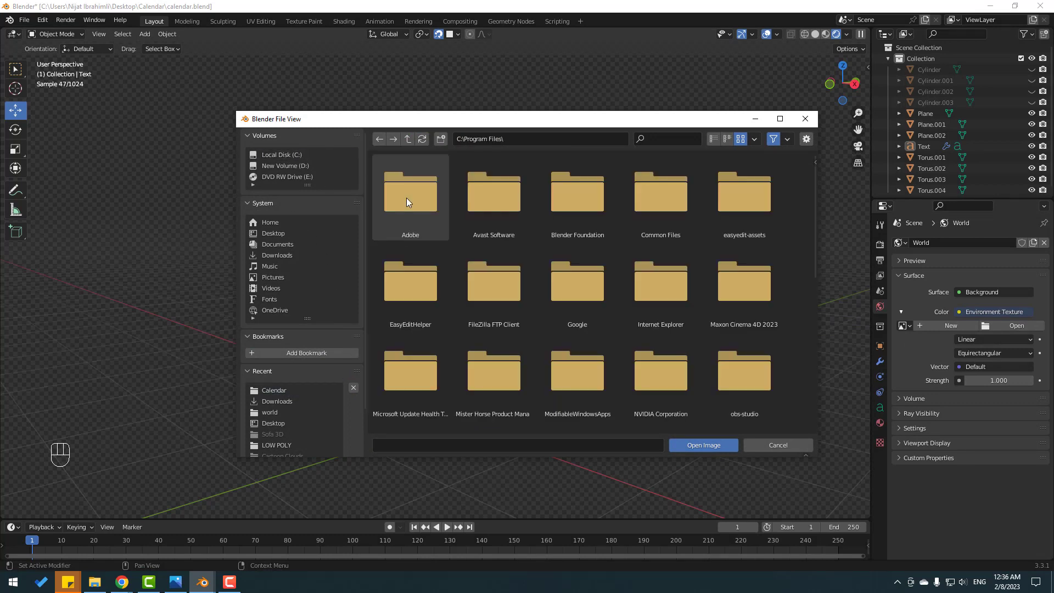
double_click(569, 209)
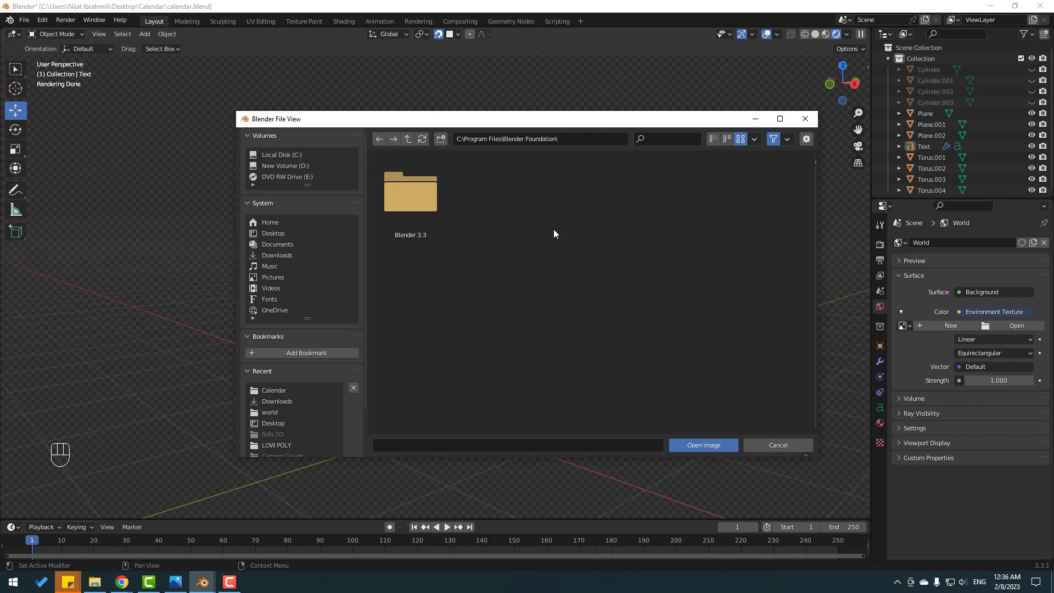
double_click(426, 191)
- Load interior.exr from datafiles/studiolights/world as the world HDRI
click(432, 196)
click(468, 252)
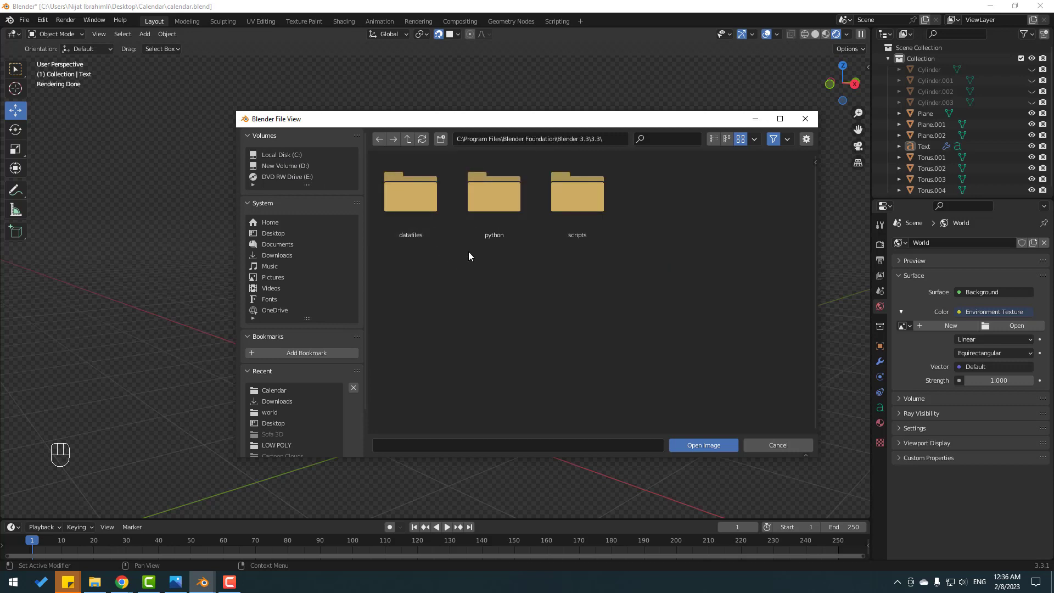
click(417, 196)
double_click(416, 196)
double_click(417, 197)
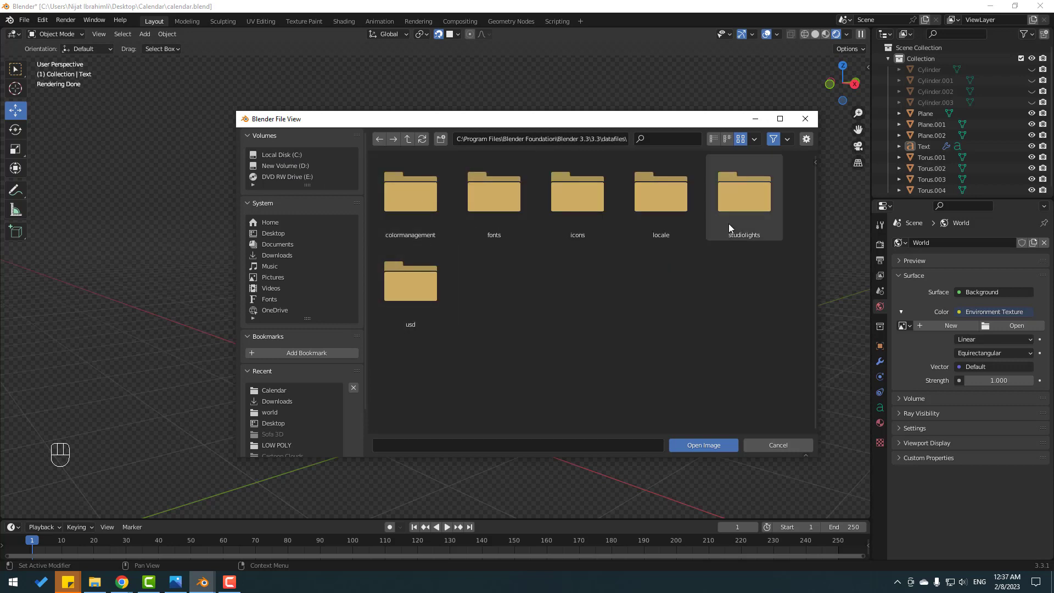
double_click(741, 206)
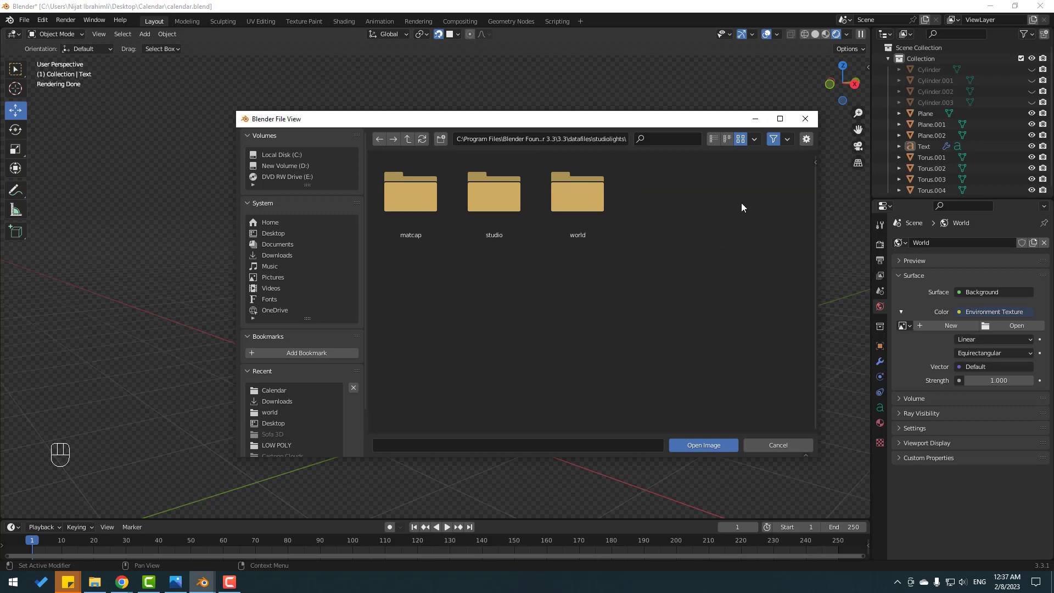
double_click(574, 196)
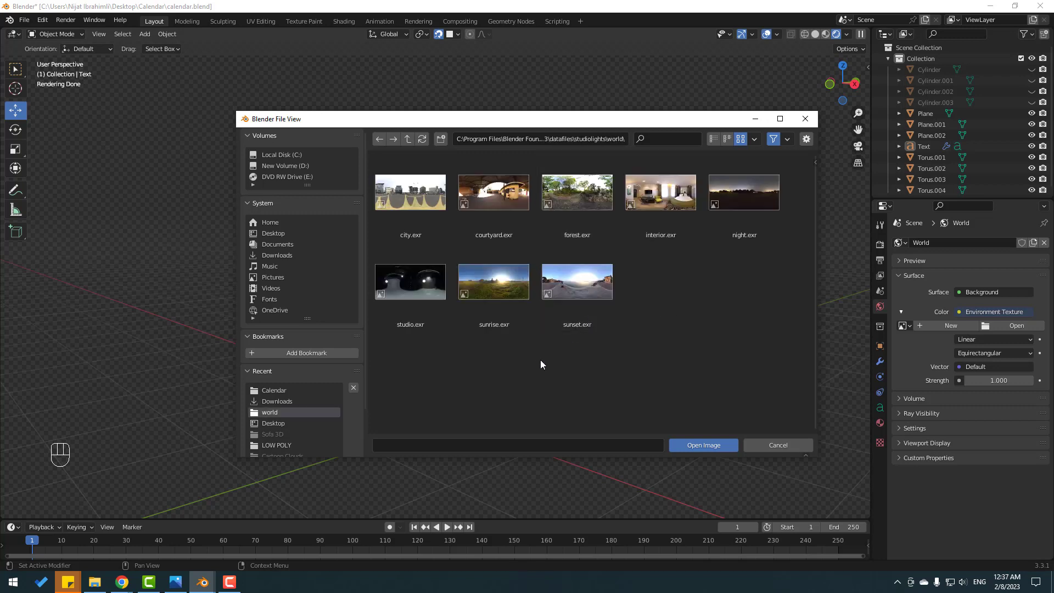
click(658, 196)
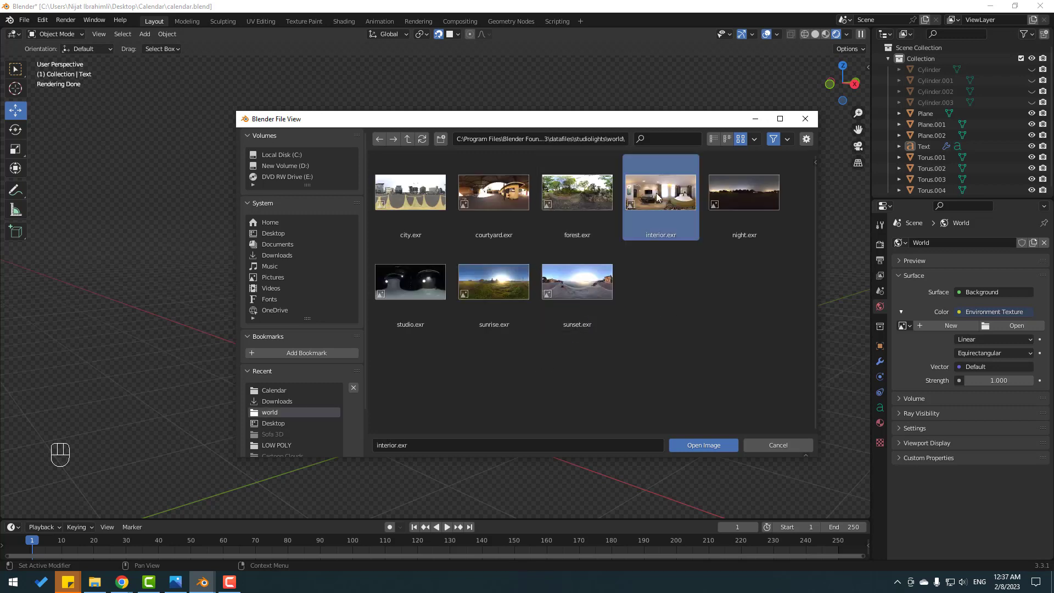
click(703, 447)
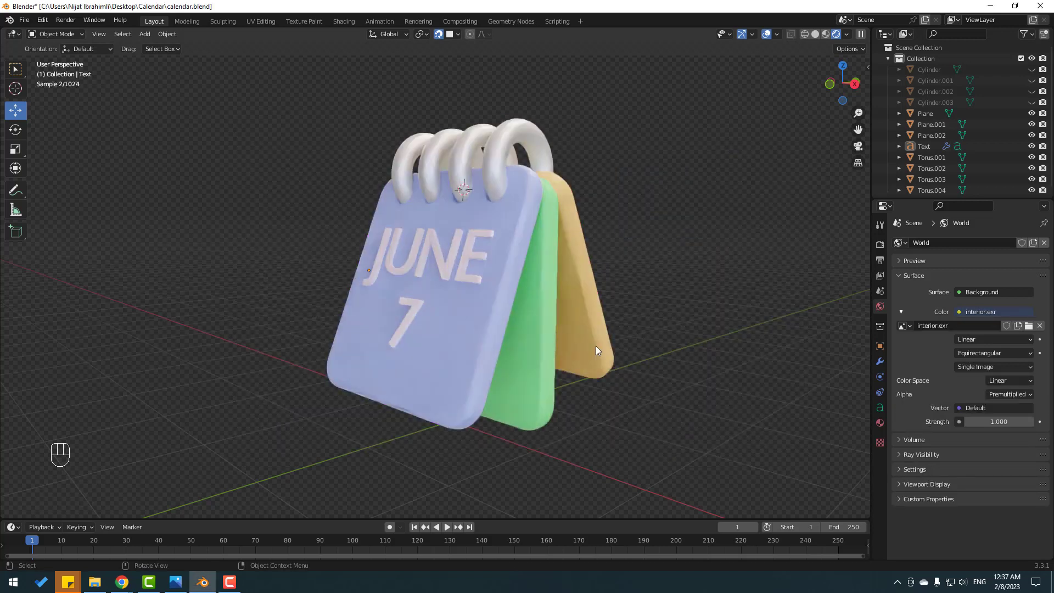
middle_drag(534, 343, 568, 335)
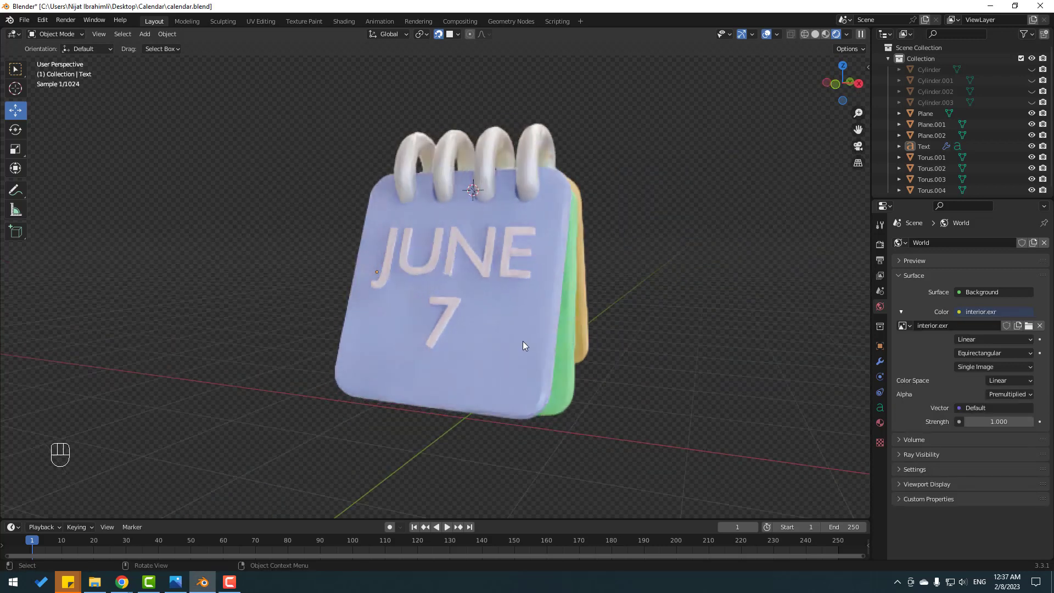
scroll(542, 348, up, 2)
scroll(502, 350, up, 2)
scroll(513, 352, down, 3)
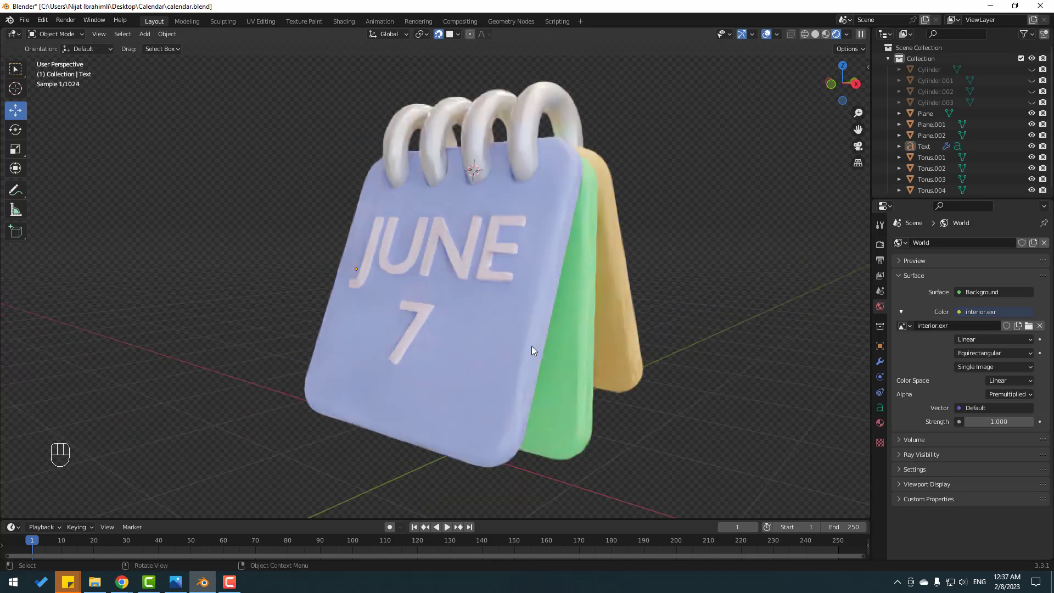
click(1028, 326)
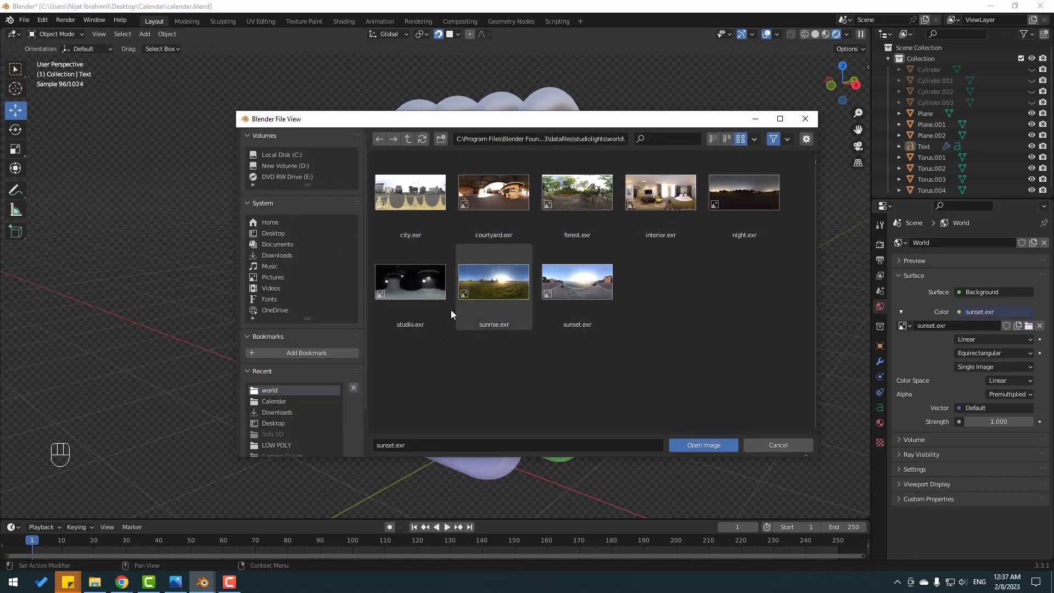
click(419, 287)
click(694, 444)
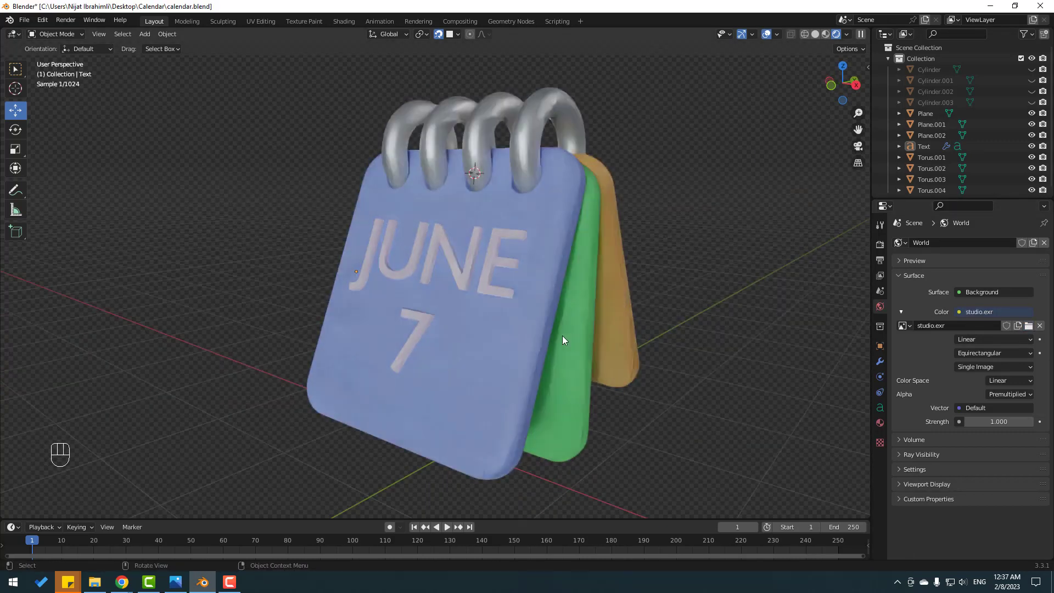
middle_drag(562, 335, 548, 331)
click(1029, 326)
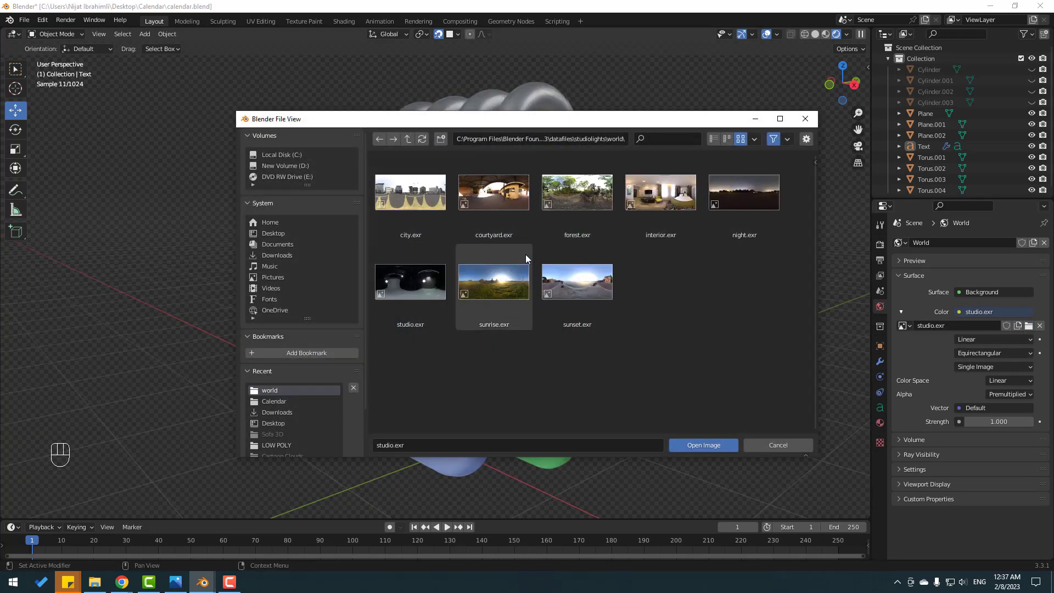
click(541, 228)
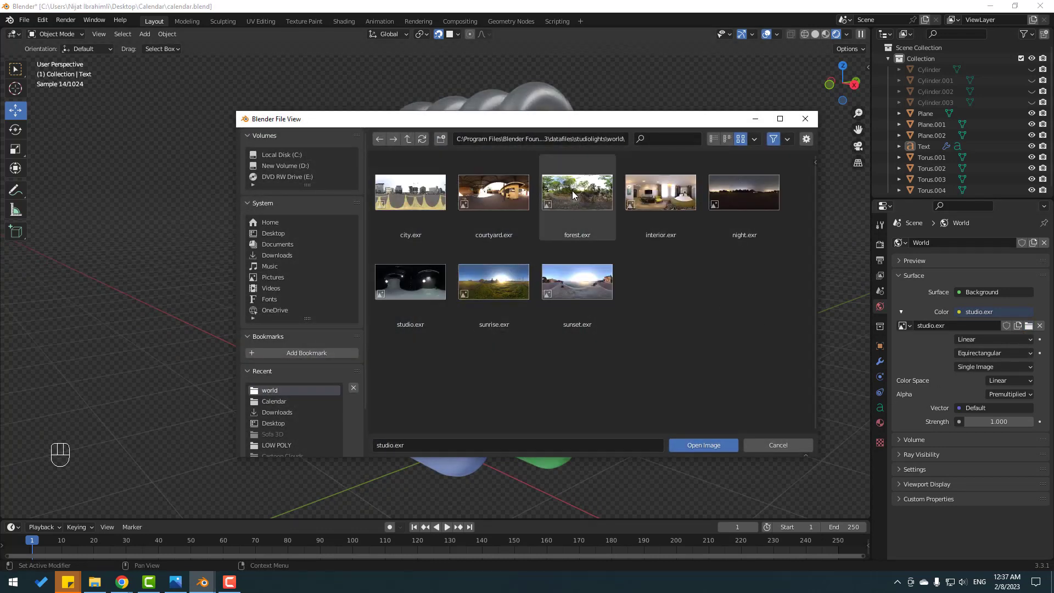
click(680, 232)
click(713, 446)
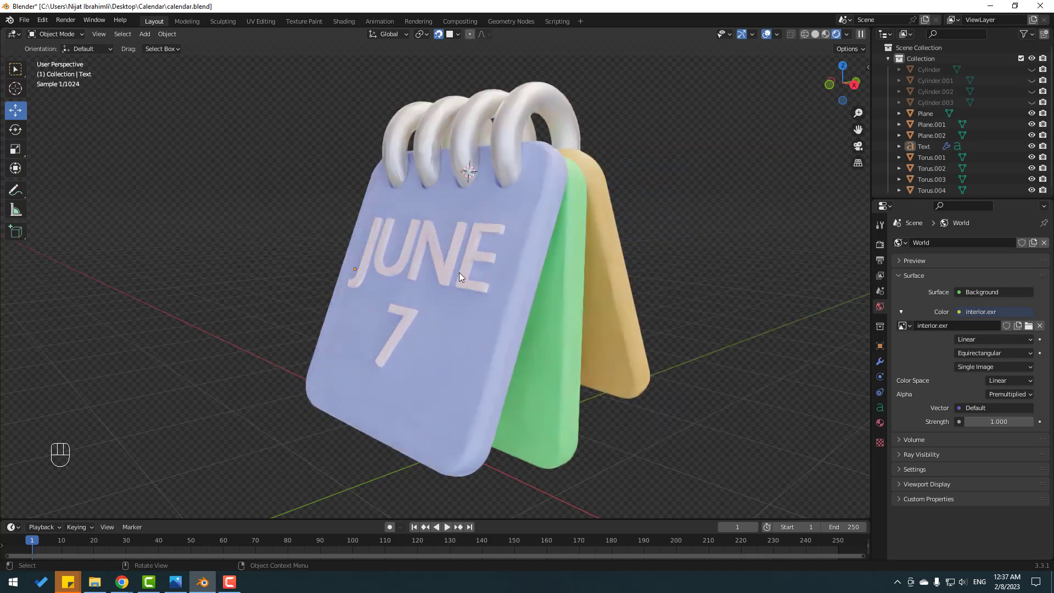